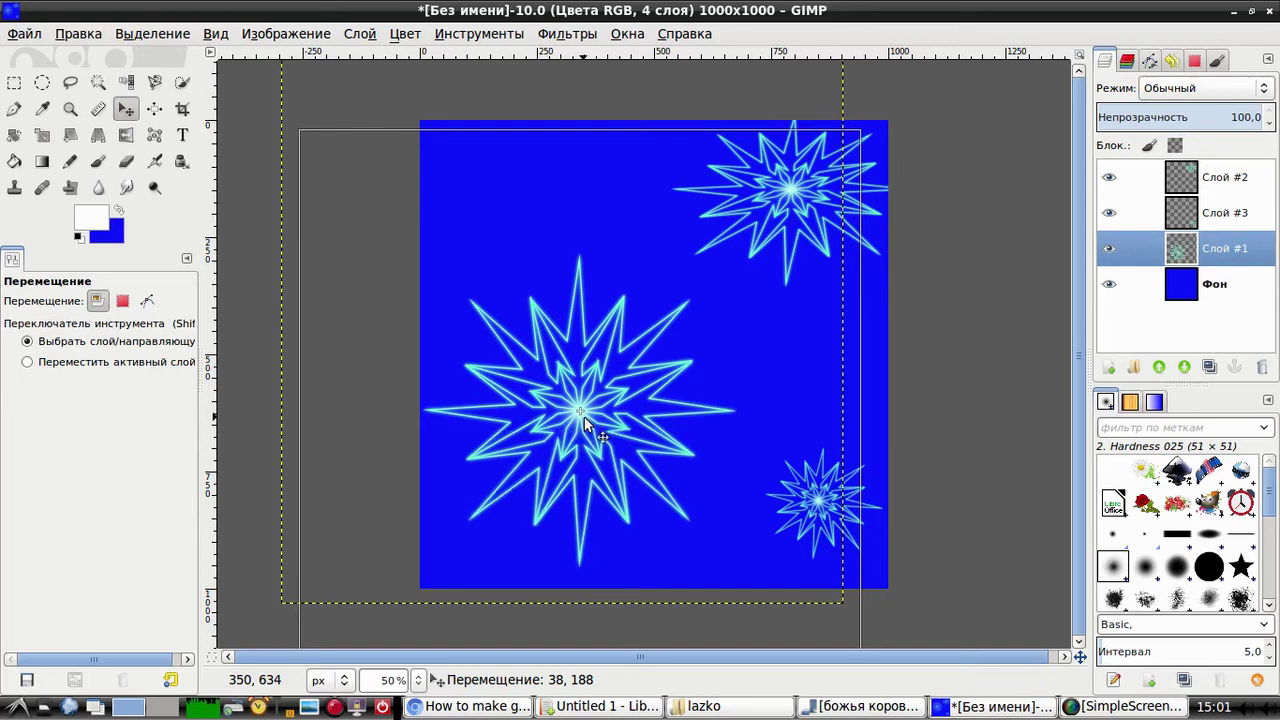
Step: Nudge the big star layer slightly with the Move tool
drag(584, 417, 588, 413)
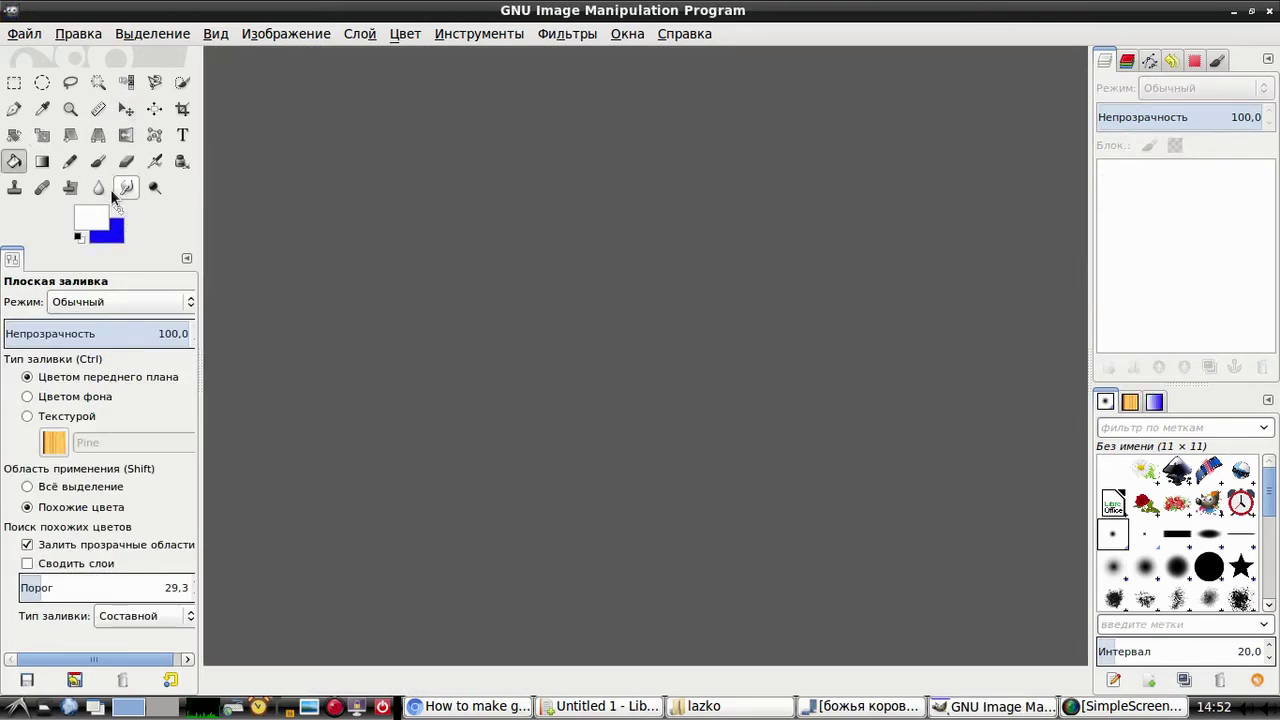
Step: Create a new 1000×1000 px image filled with the blue background colour
click(30, 33)
click(48, 58)
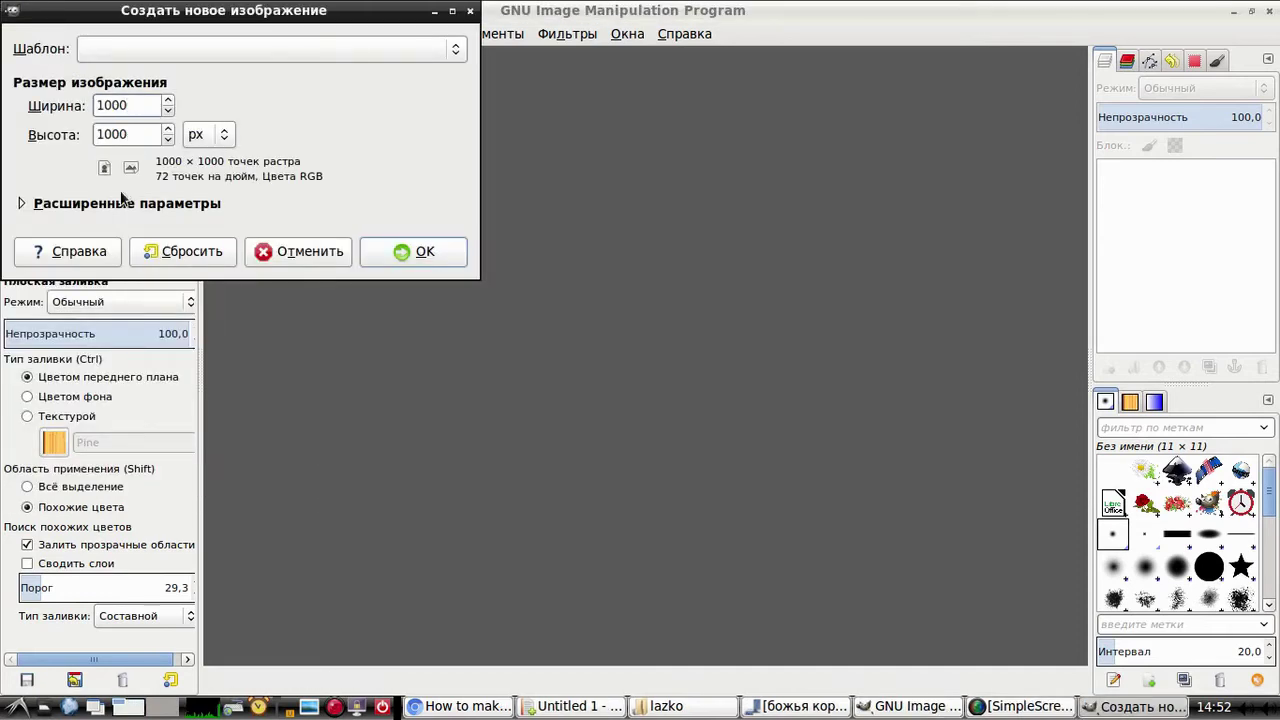
click(21, 204)
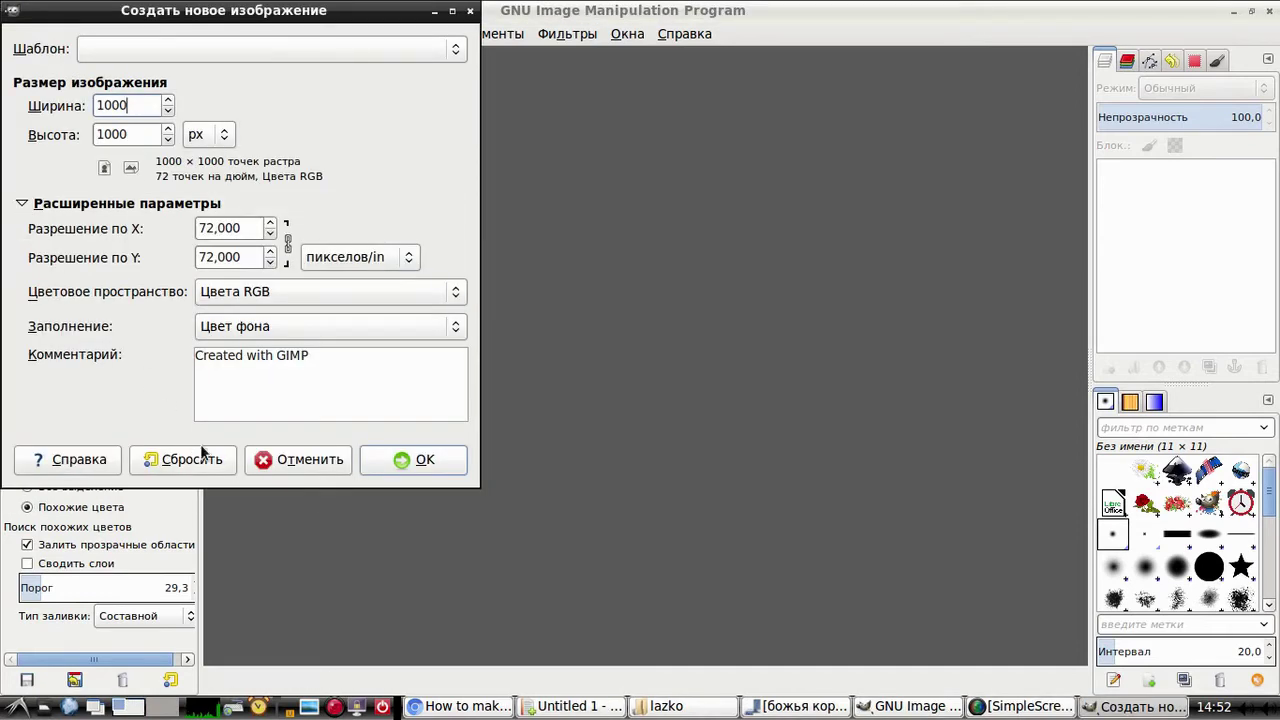
click(255, 329)
click(428, 460)
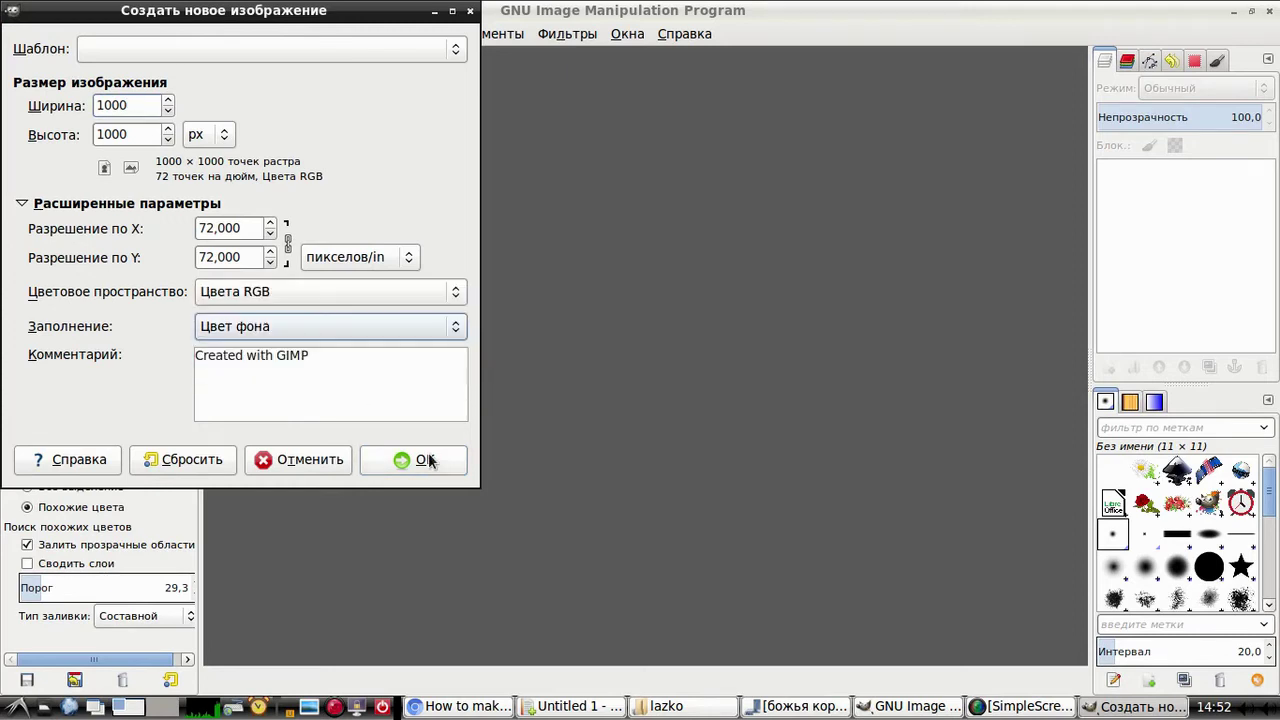
click(428, 460)
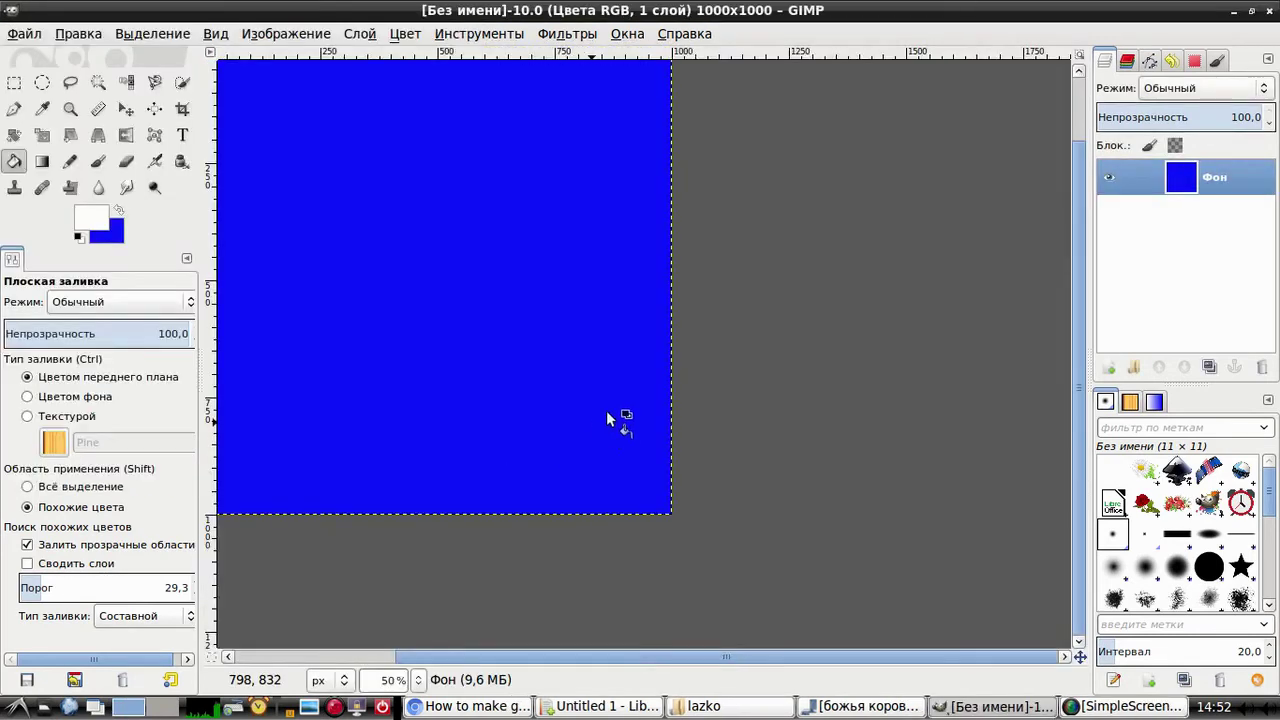
click(1108, 367)
Step: Add a transparent layer and place horizontal and vertical guides at the 500 px centre
click(760, 490)
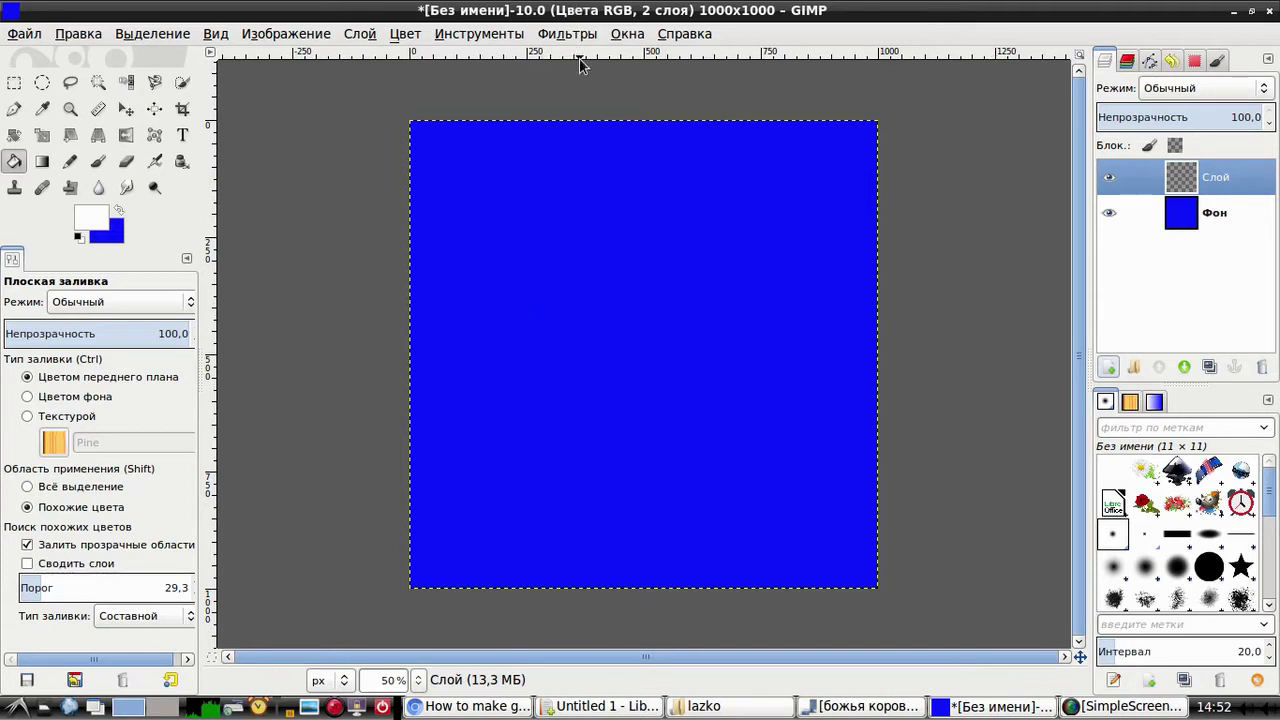
drag(575, 52, 579, 270)
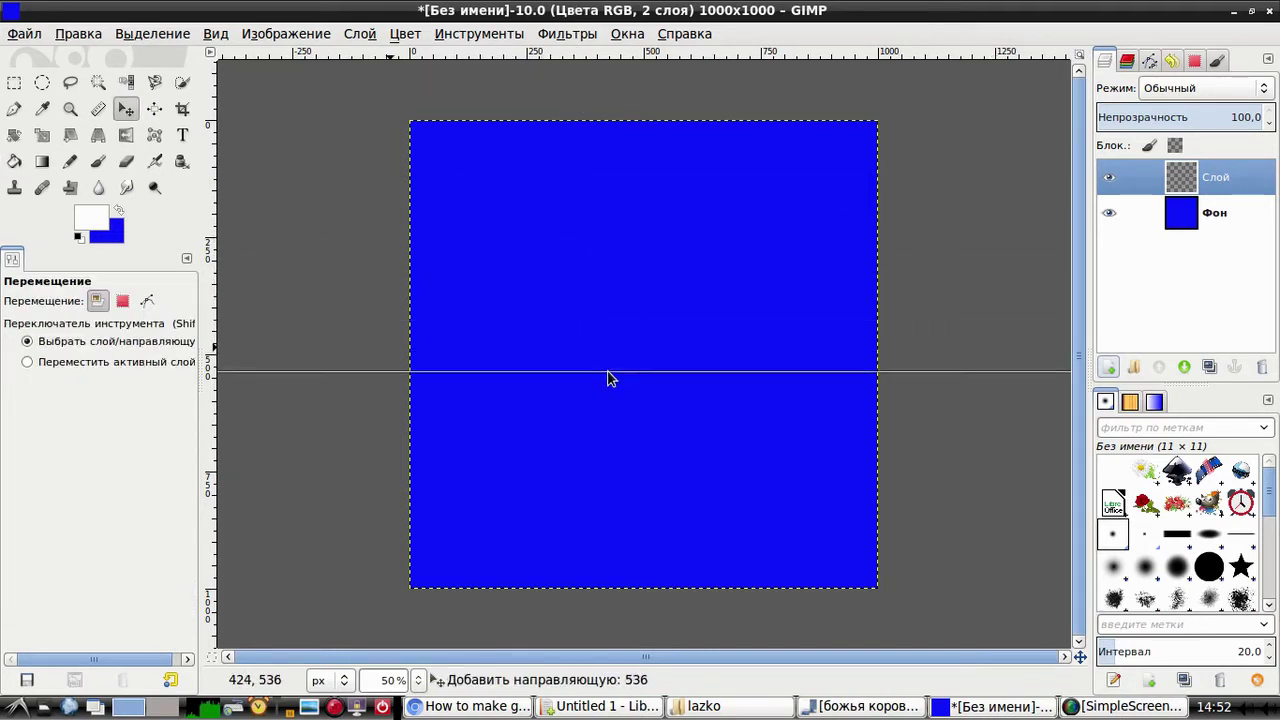
drag(579, 270, 603, 360)
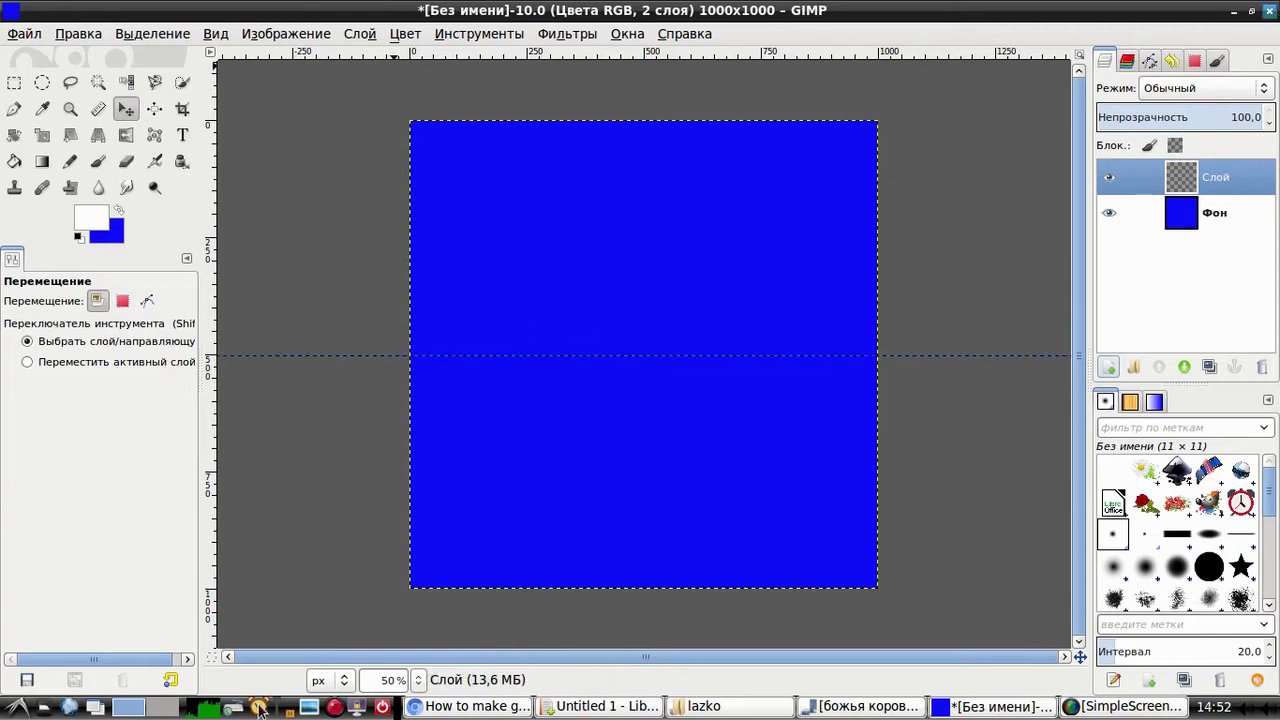
drag(210, 330, 644, 336)
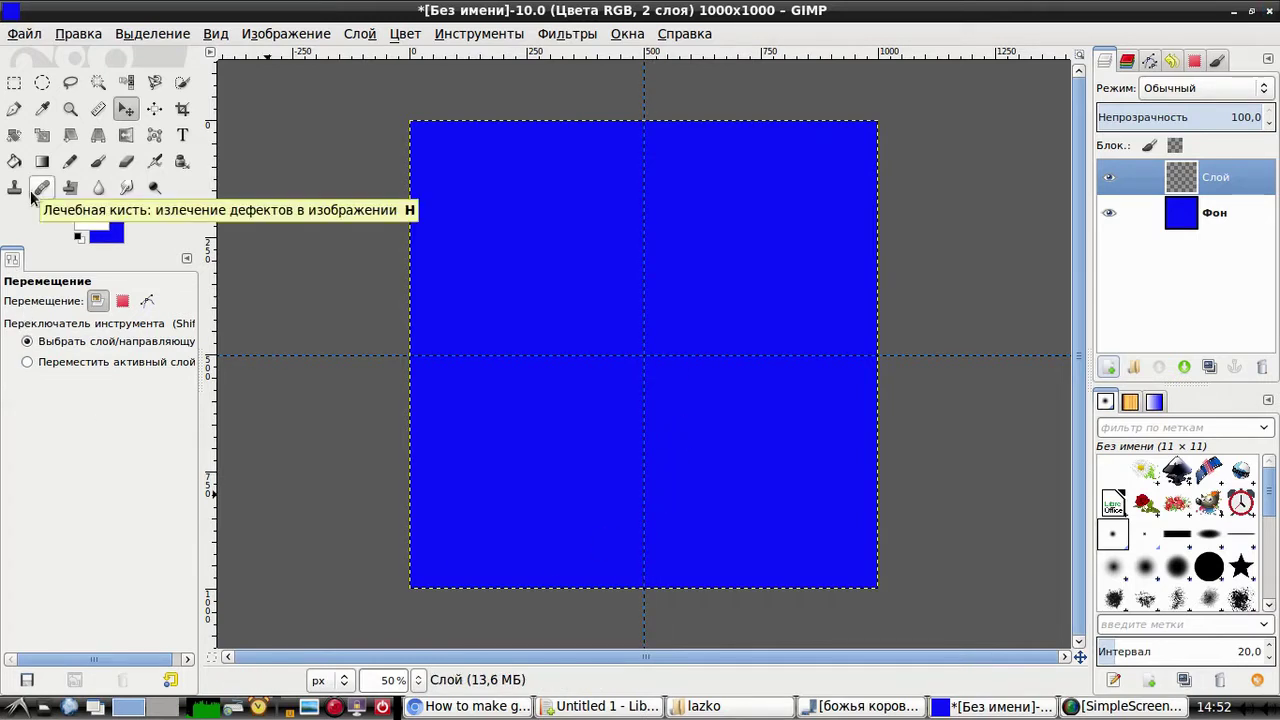
Step: Paint 3 px white lines along both centre guides with a Hardness 100 brush
click(97, 162)
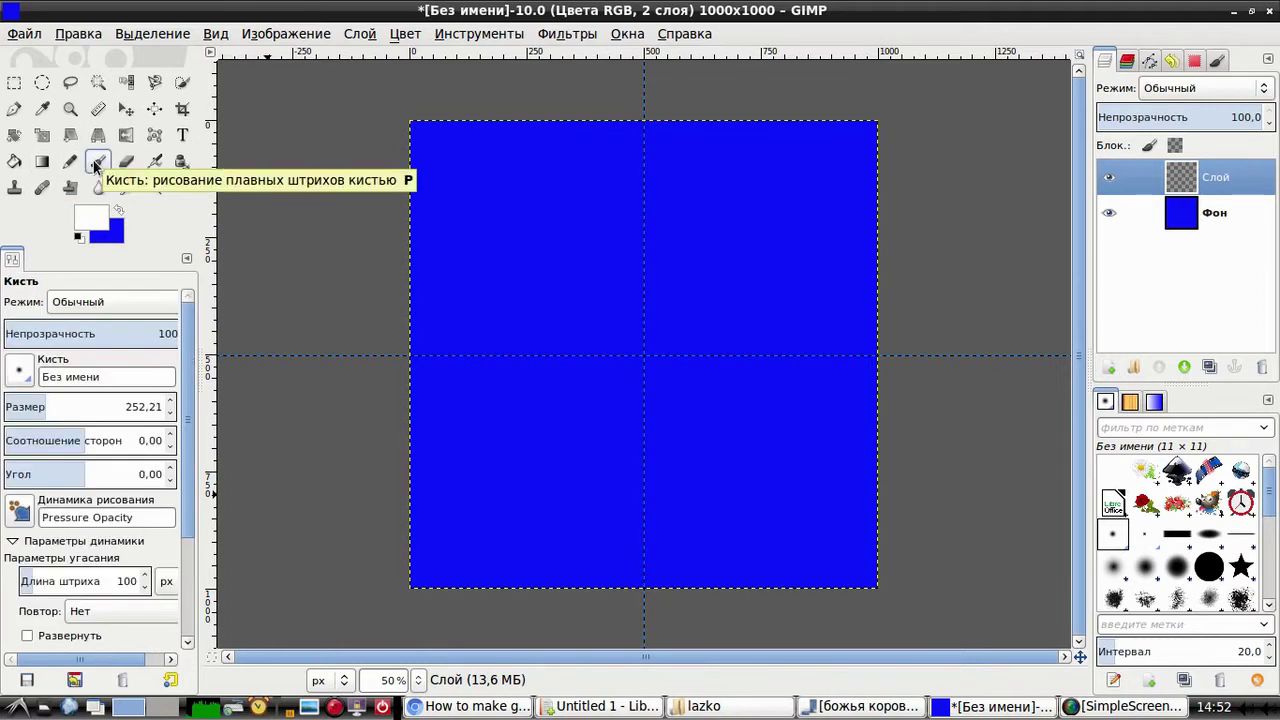
click(1209, 566)
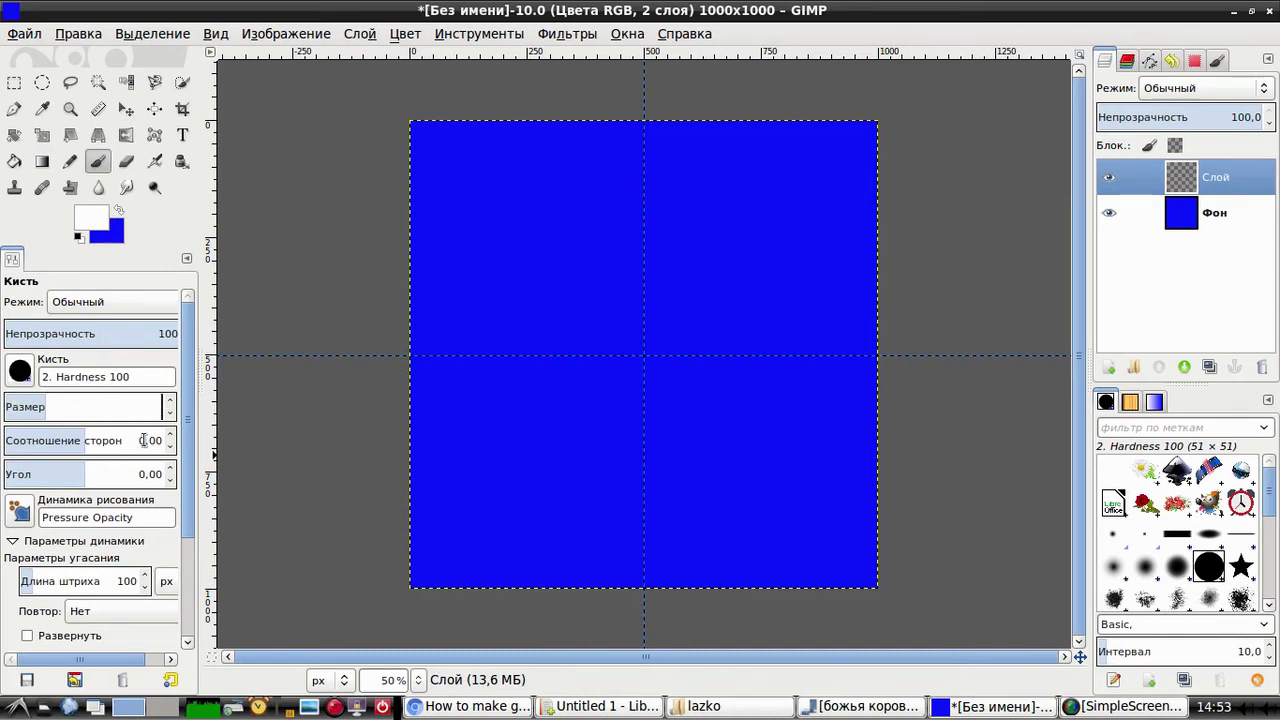
click(645, 121)
shift+click(648, 608)
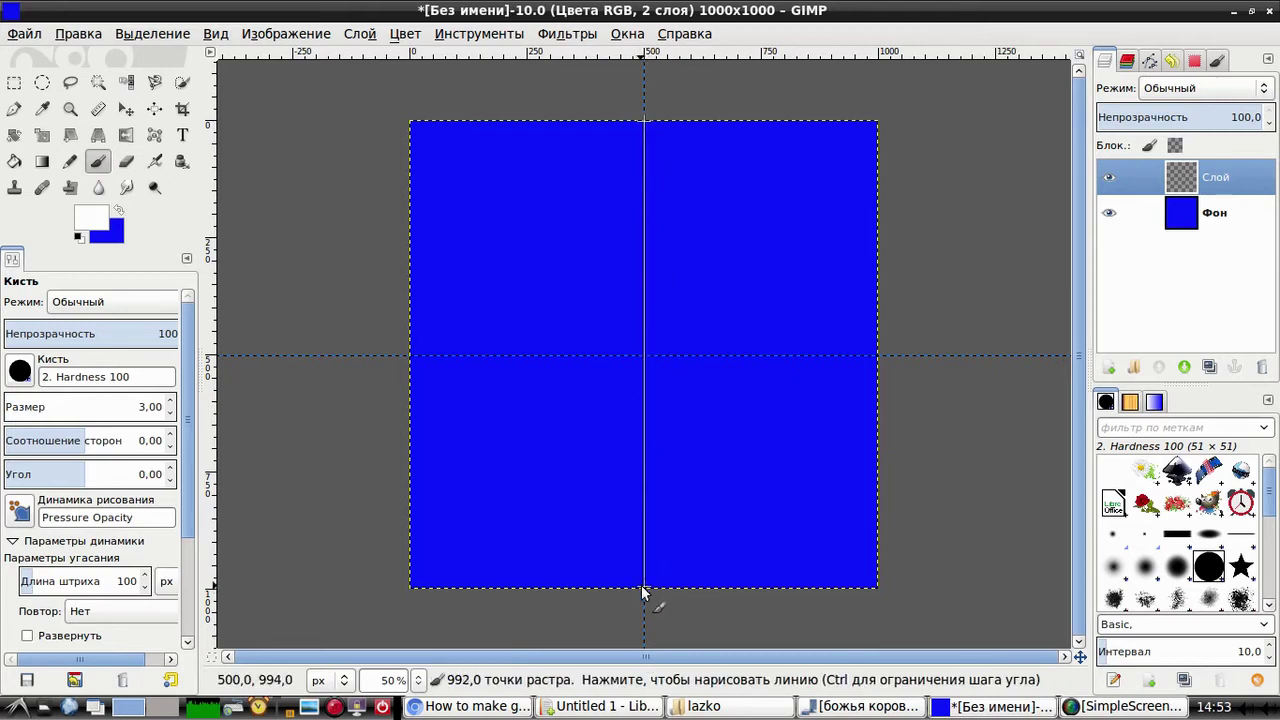
shift+click(643, 592)
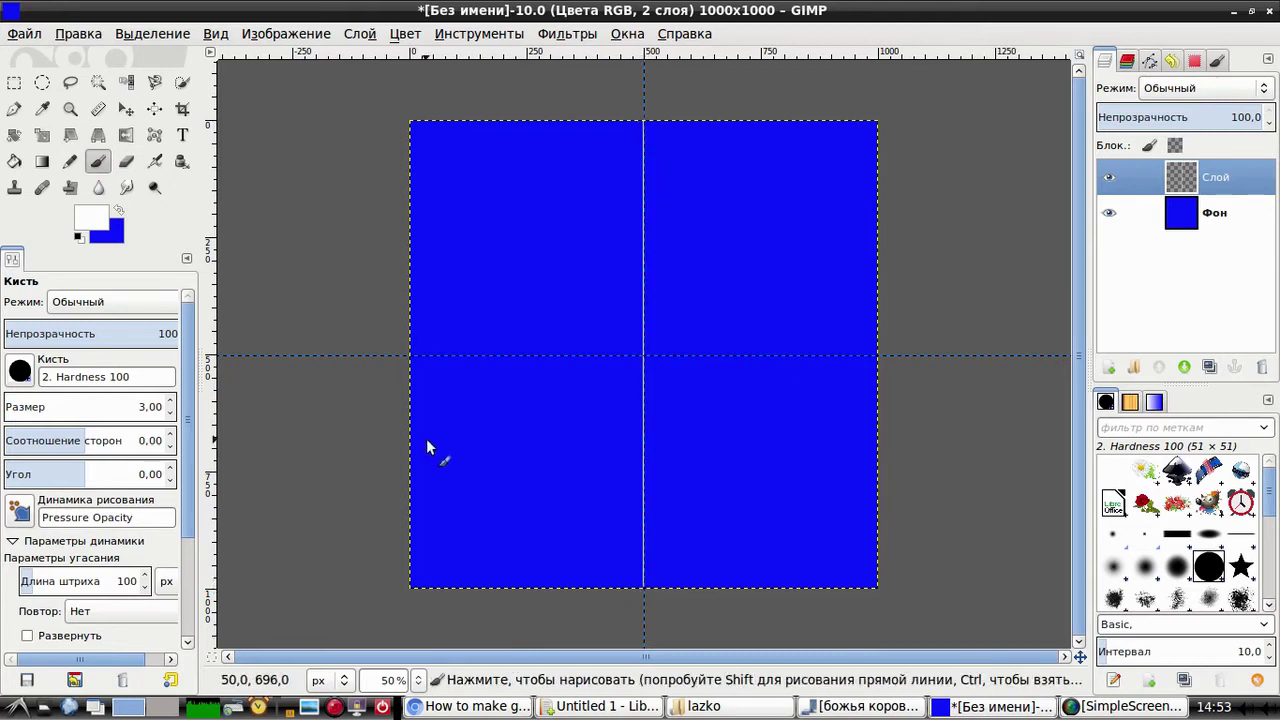
click(411, 356)
shift+click(876, 356)
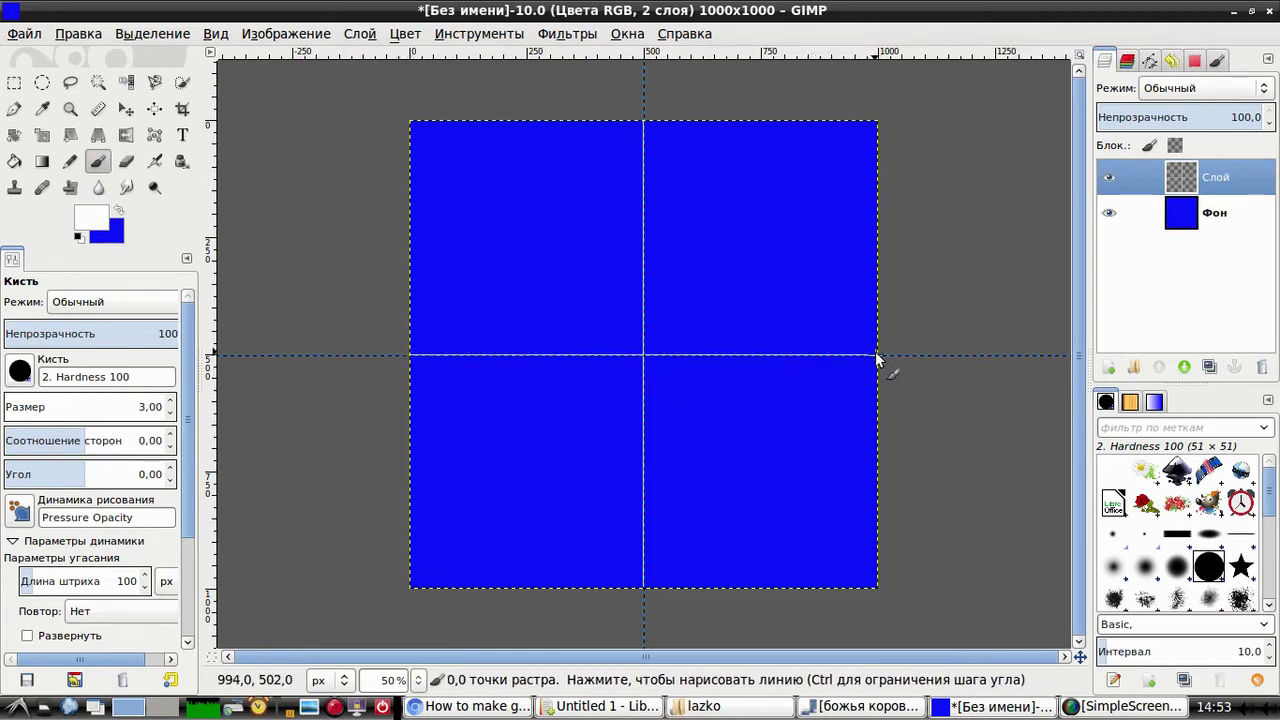
Step: Duplicate the white cross layer and rotate the copy 22°
right_click(1219, 183)
click(1087, 279)
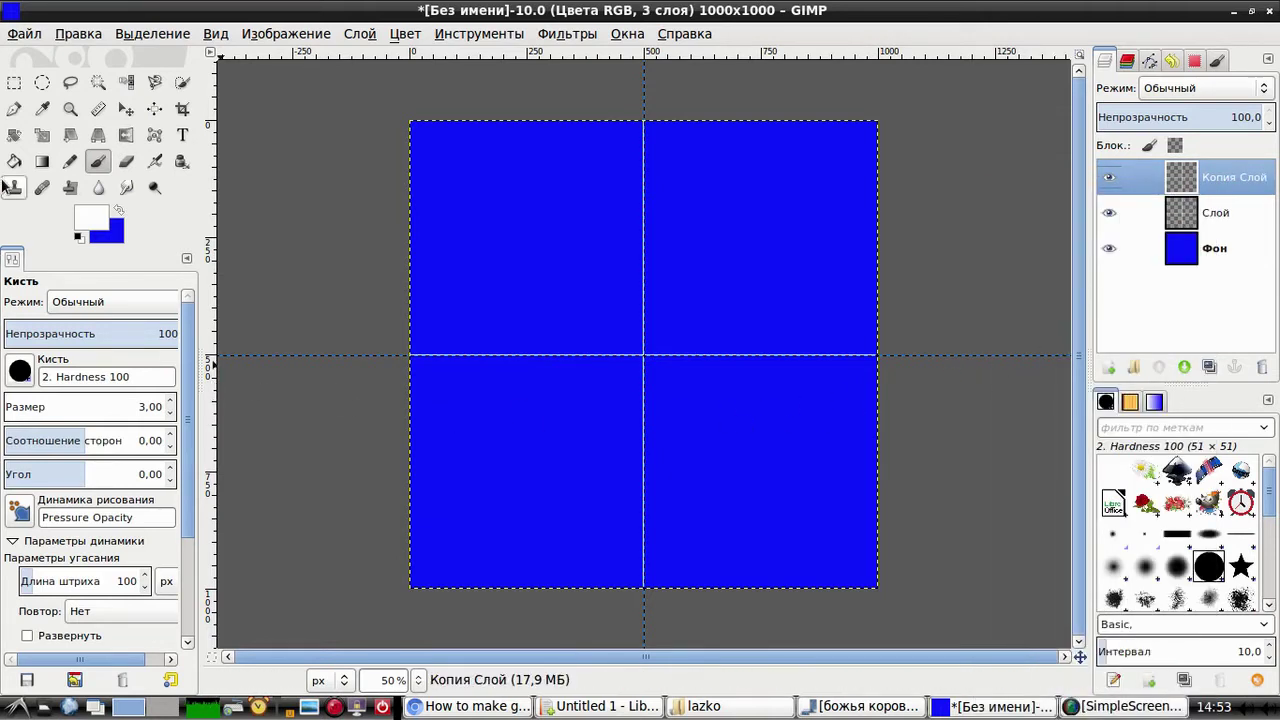
click(14, 135)
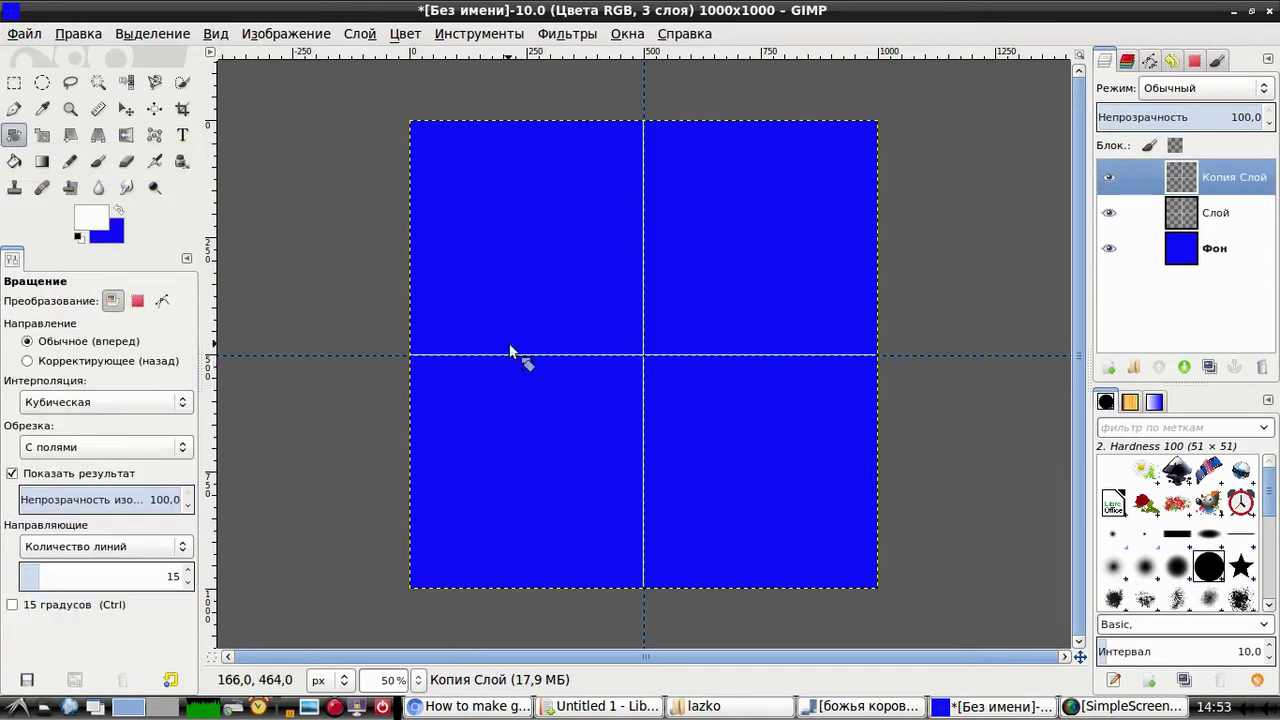
click(636, 344)
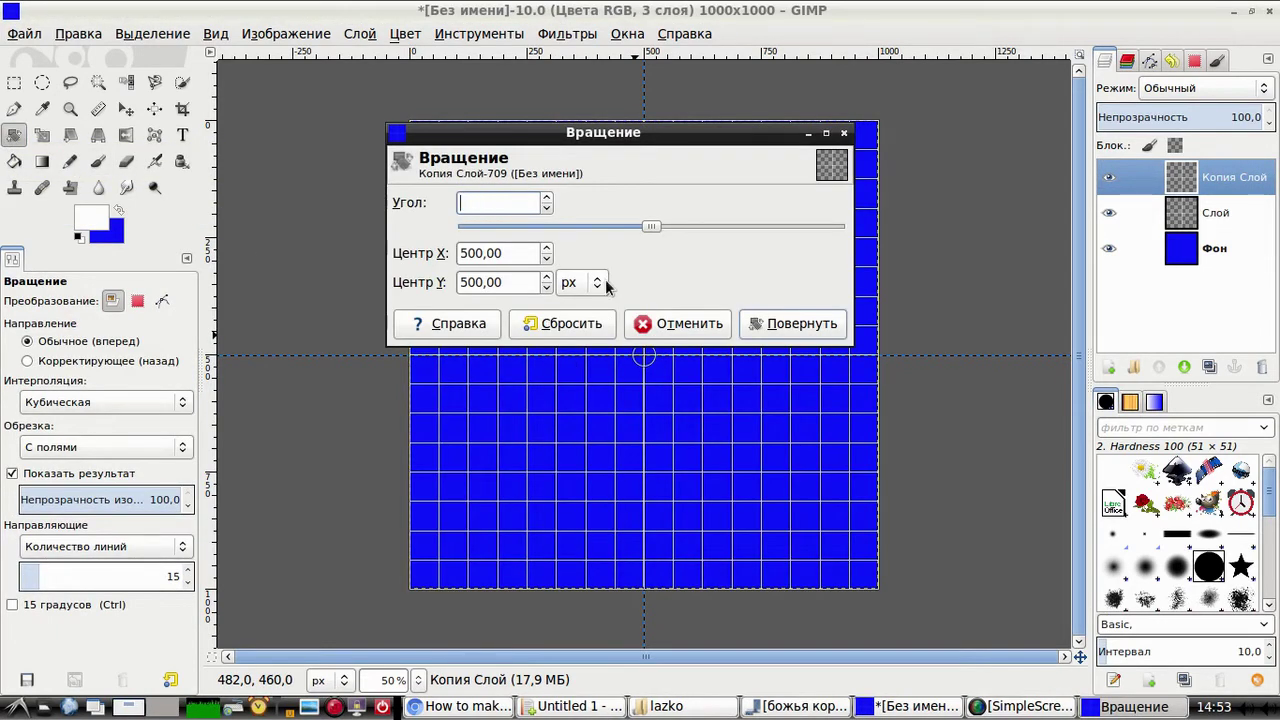
text(22)
click(777, 334)
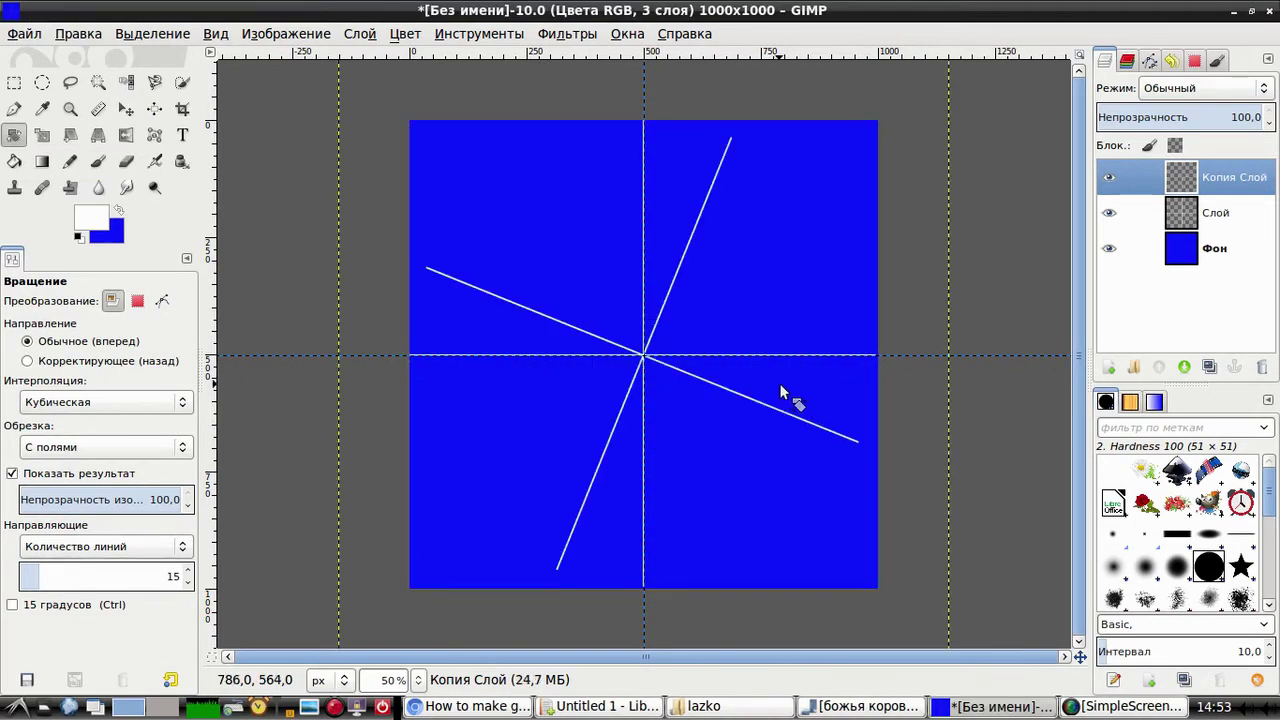
Step: Duplicate the rotated copy and rotate it another 22°
right_click(1229, 180)
click(1075, 281)
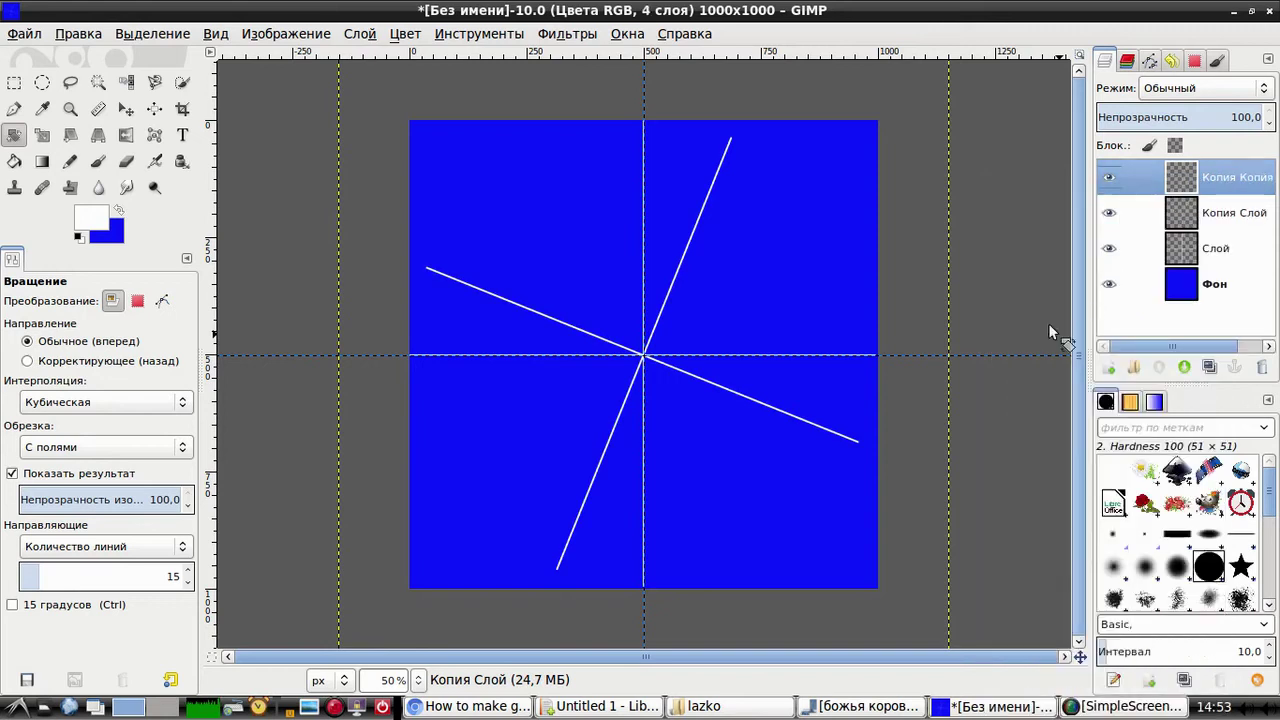
click(637, 355)
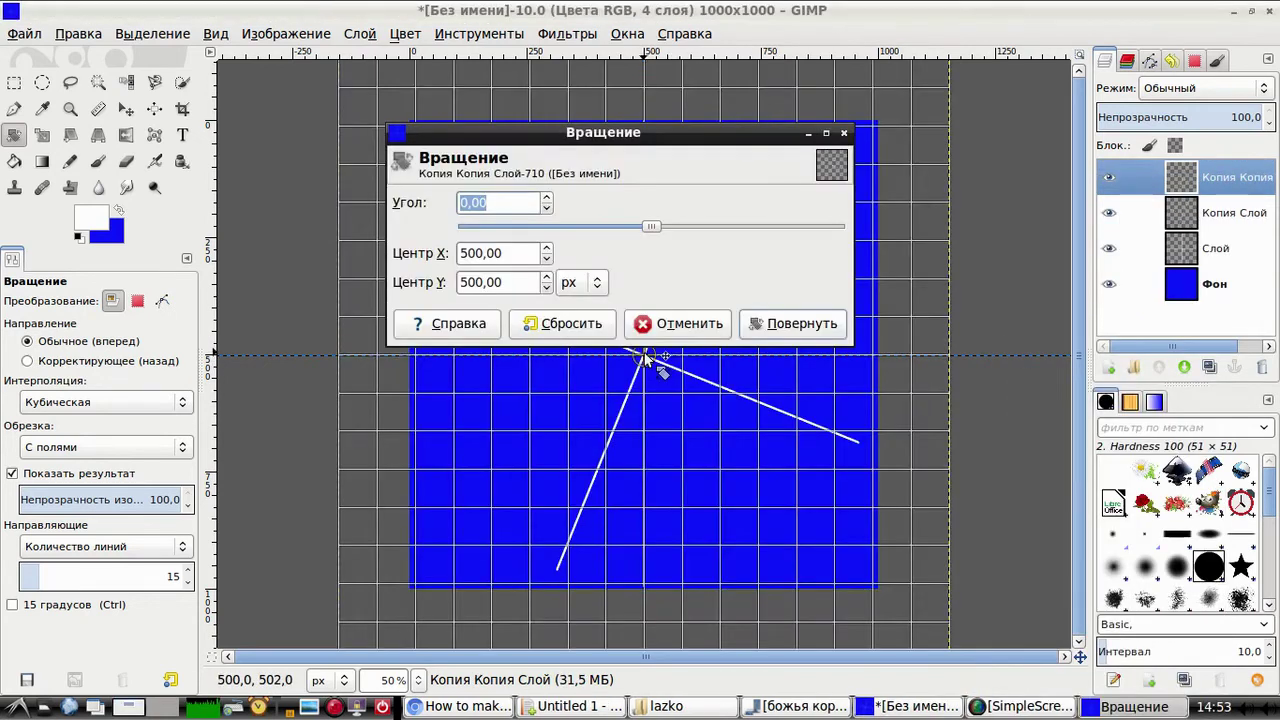
text(22)
click(802, 323)
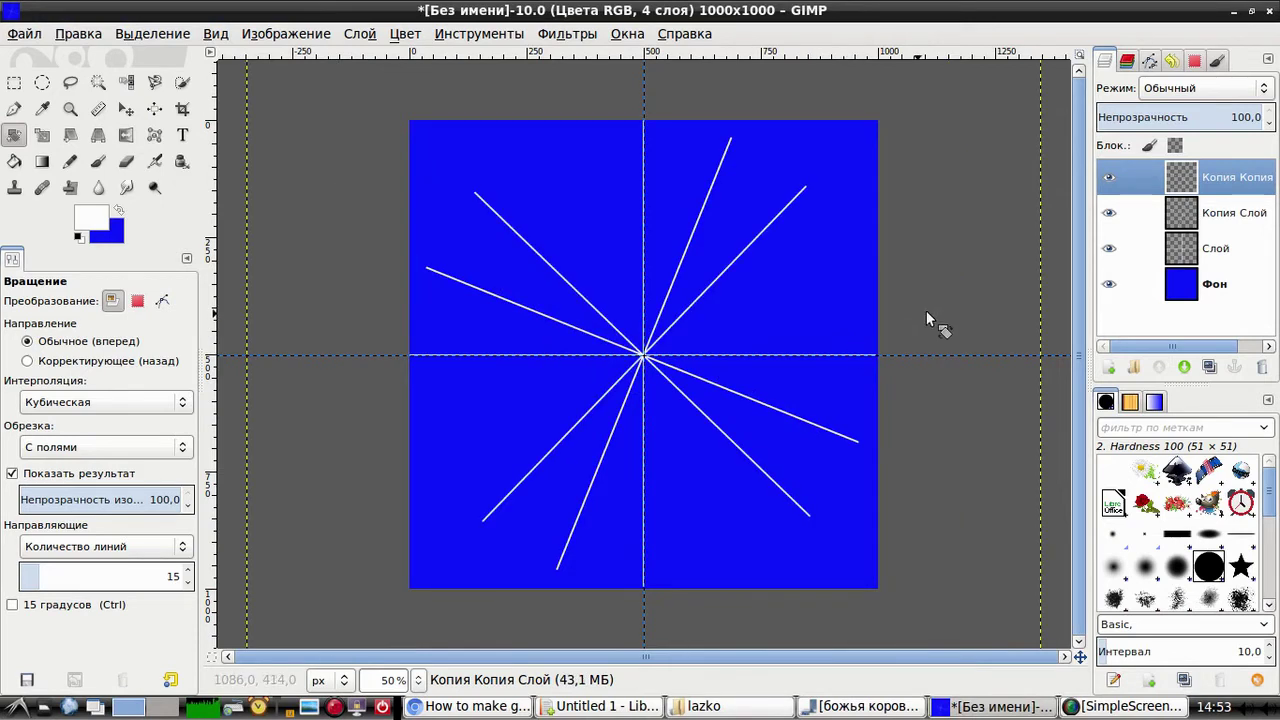
Step: Duplicate the newest copy and rotate it a further 22° to complete the starburst
right_click(1225, 177)
click(1089, 283)
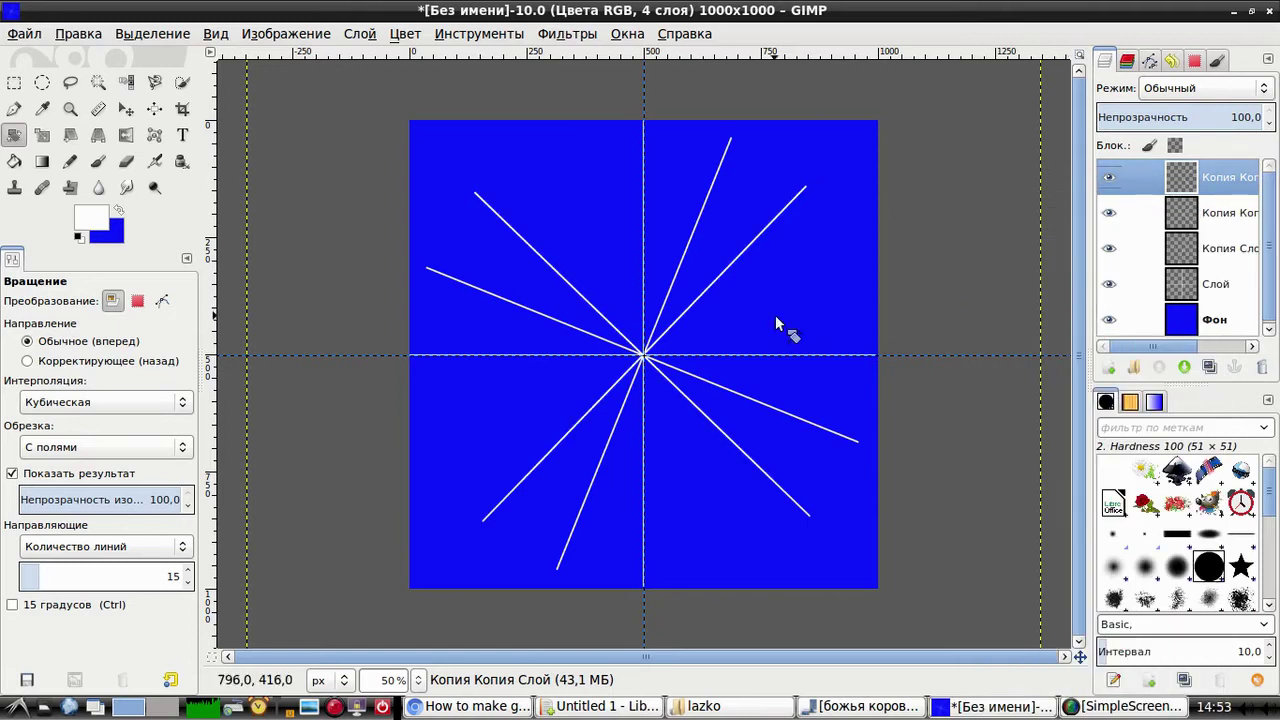
click(643, 358)
text(2)
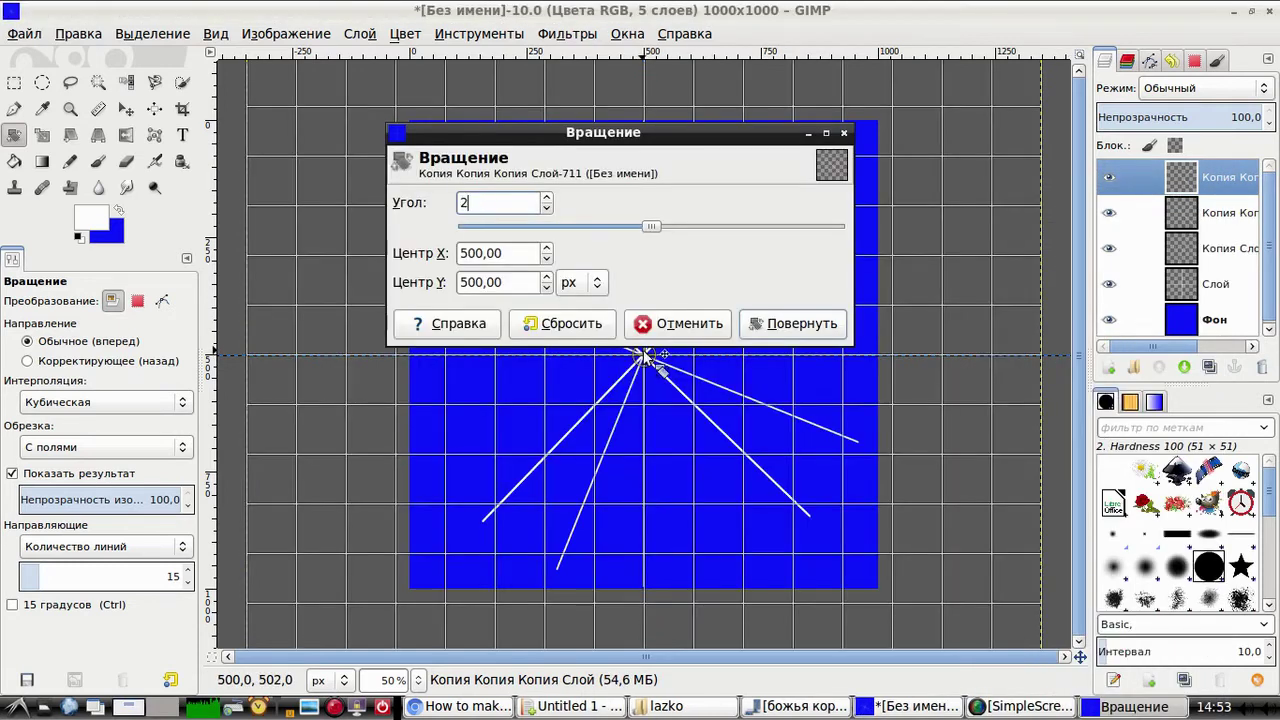
text(2)
click(786, 328)
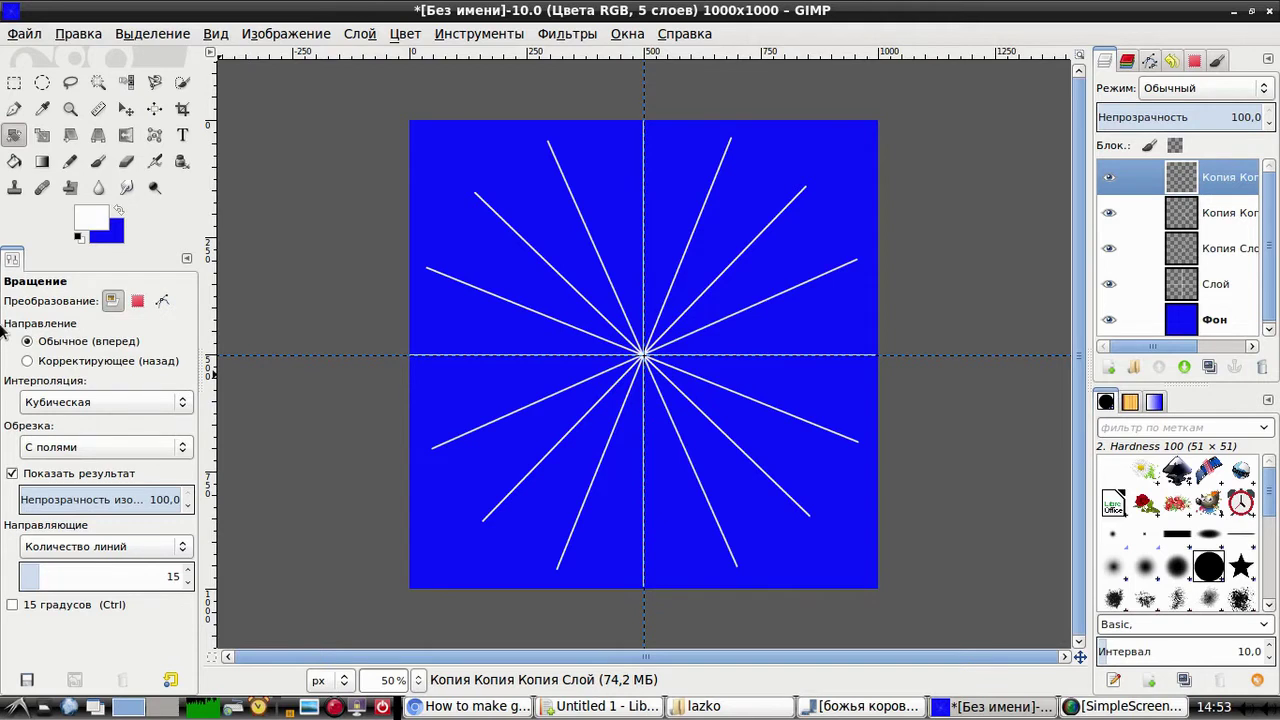
Step: Make a 268×268 circular selection centred on the guide intersection
click(42, 82)
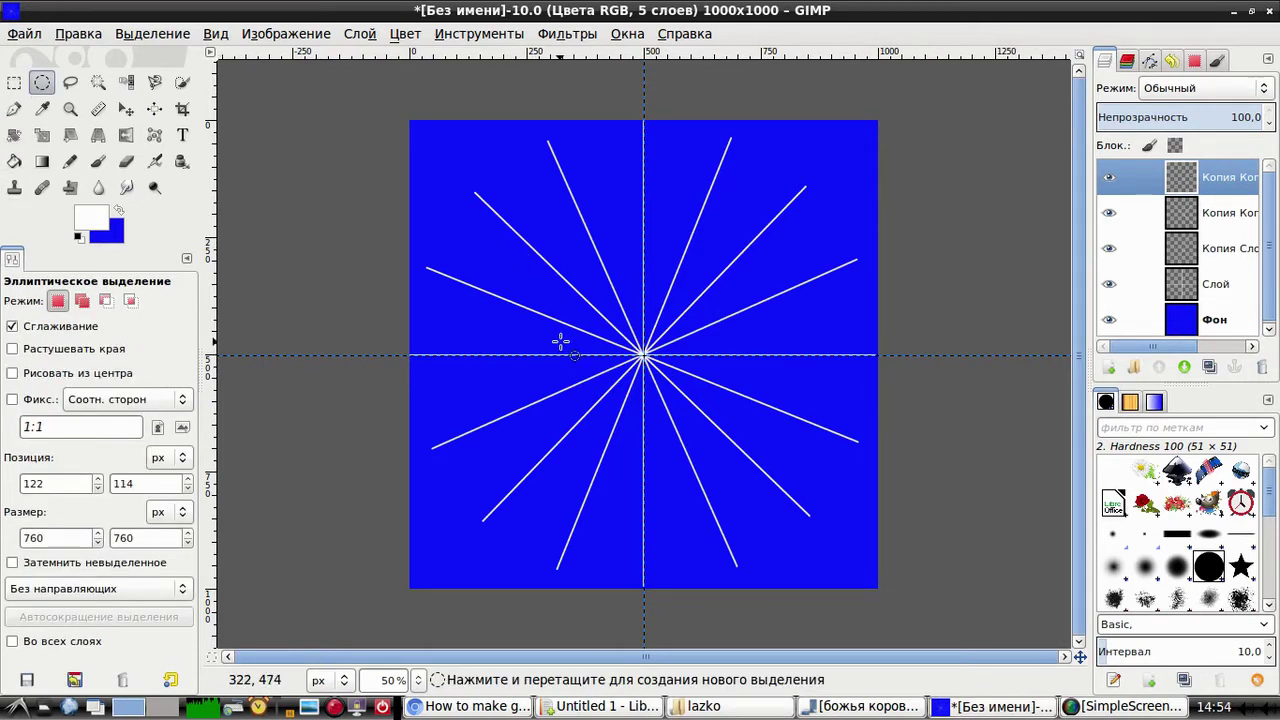
mouse_move(579, 301)
mouse_down()
mouse_move(593, 338)
mouse_move(695, 416)
mouse_up()
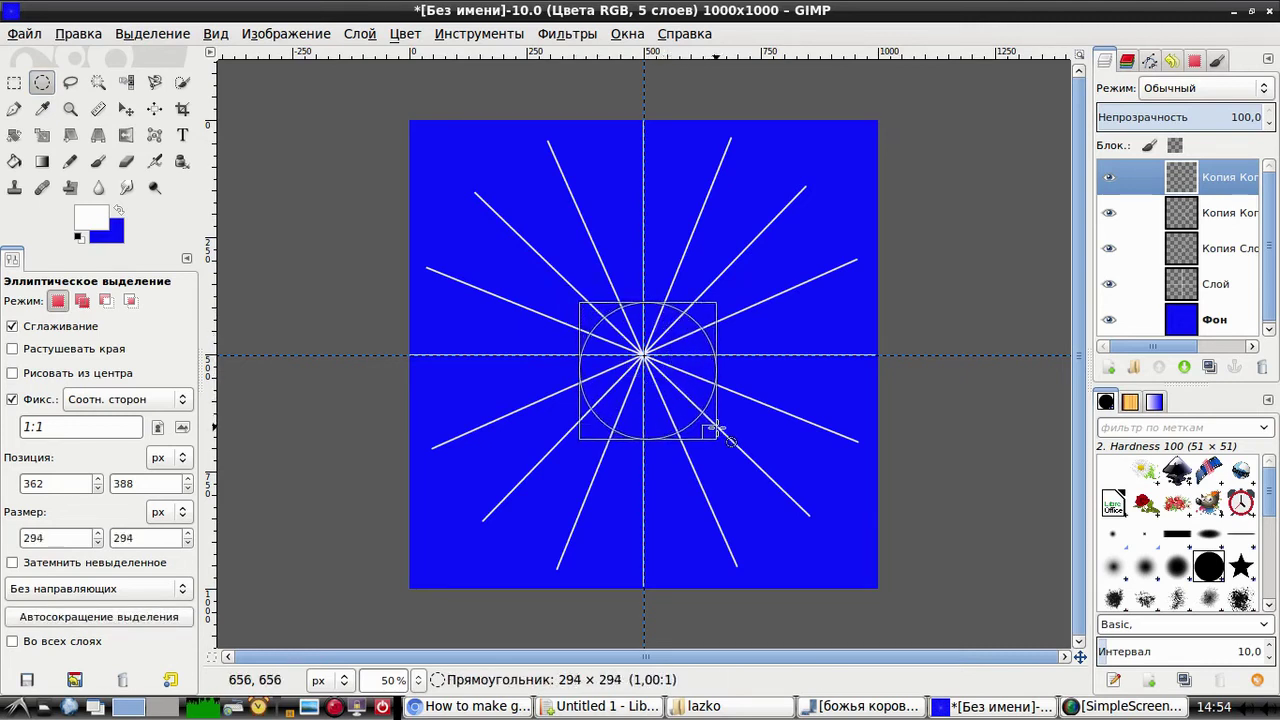
drag(695, 414, 704, 414)
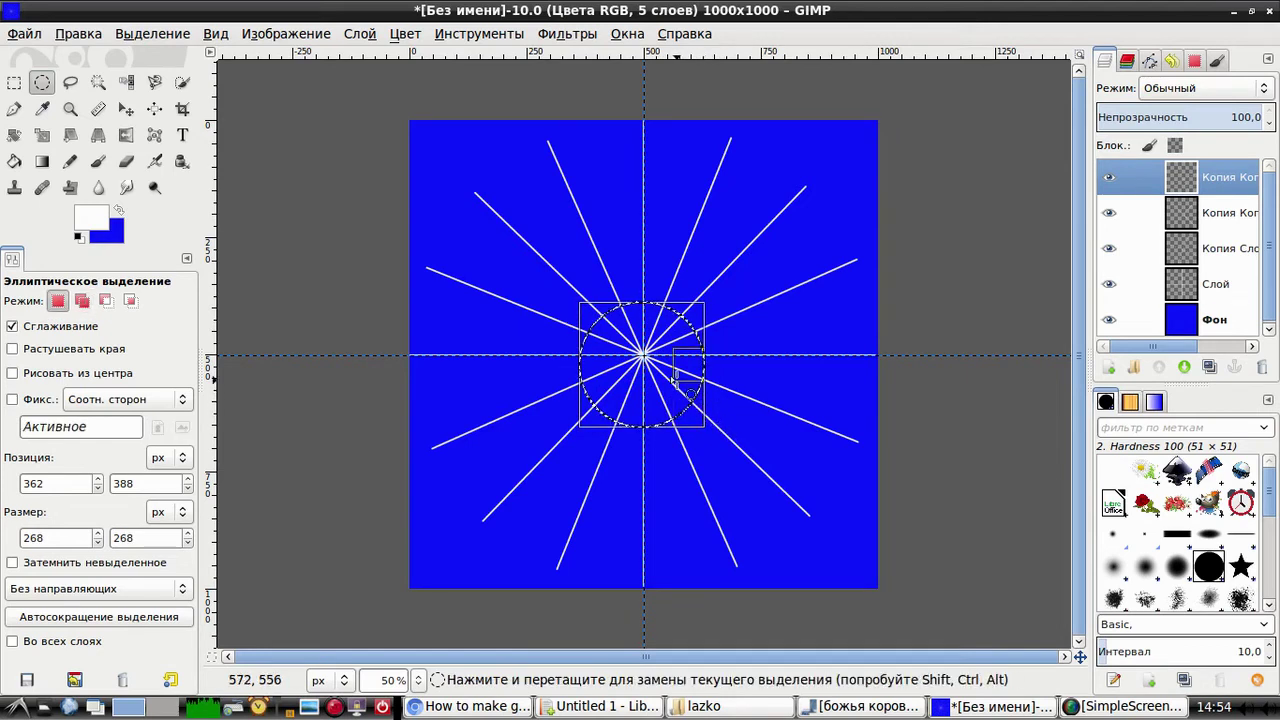
drag(681, 369, 645, 360)
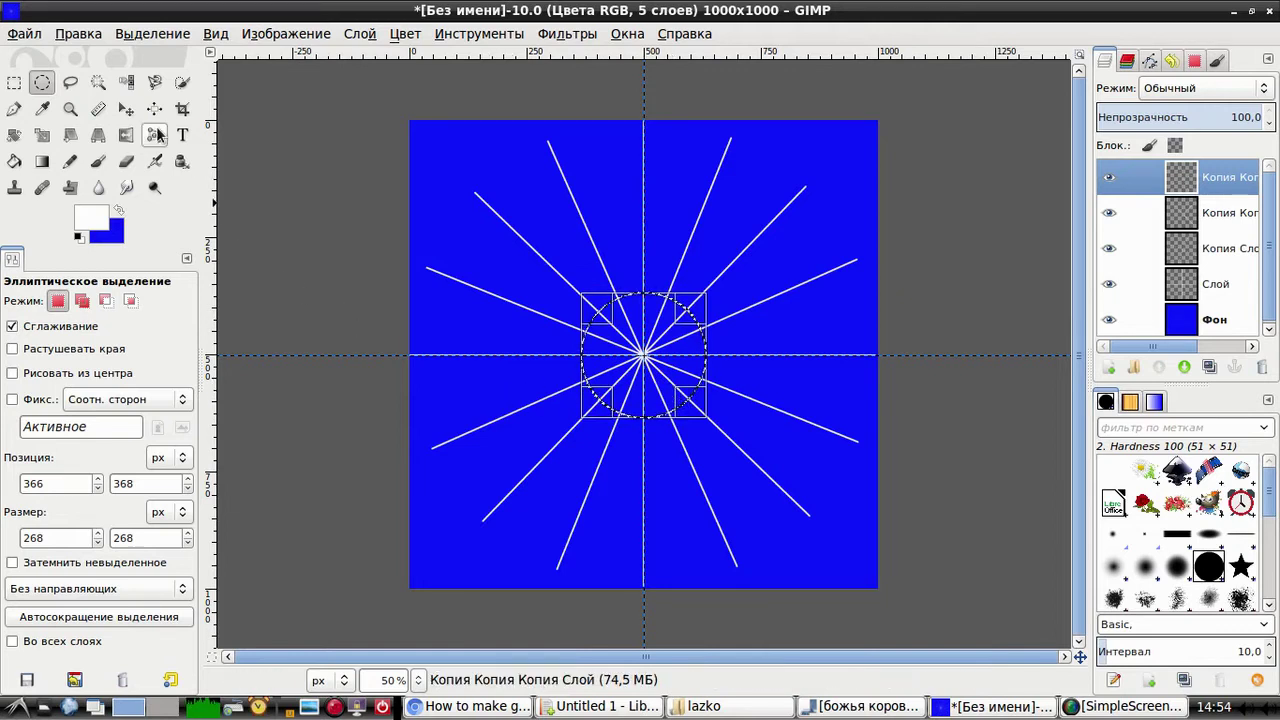
Step: Stroke the small circle selection with a 3 px line
click(77, 35)
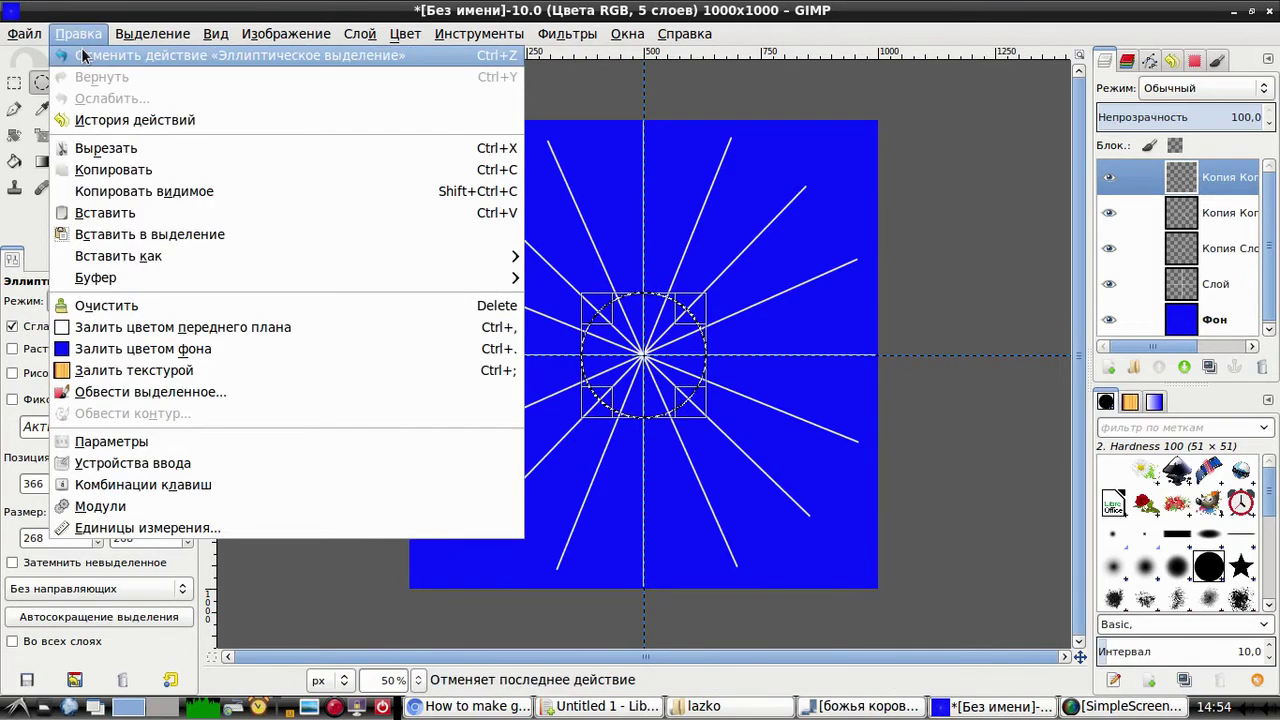
click(174, 393)
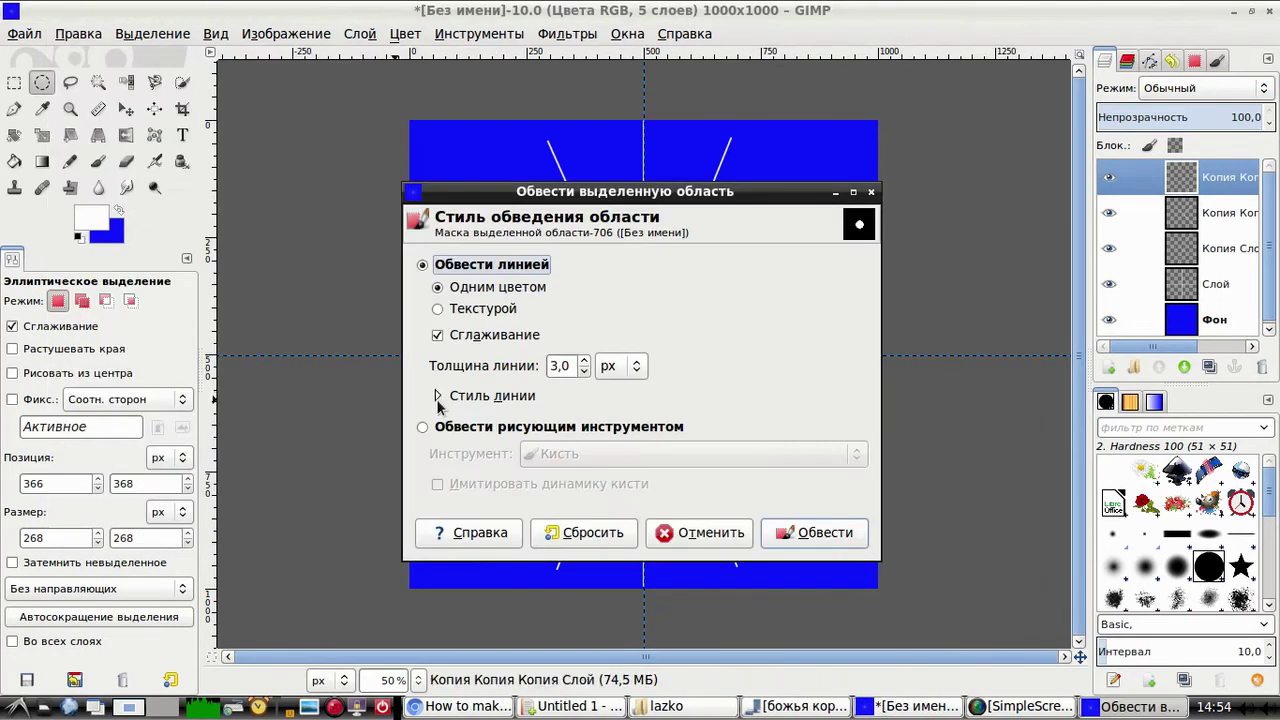
click(800, 530)
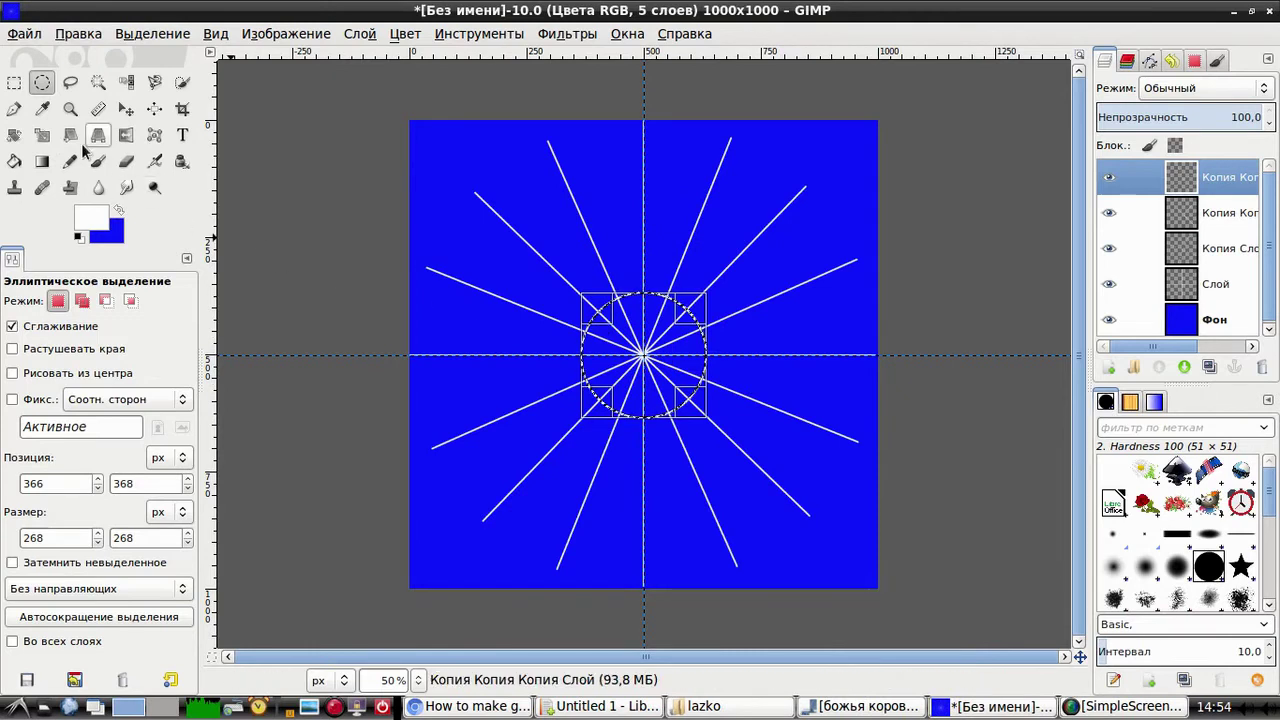
Step: Draw a 626×626 circular selection centred on the rays' crossing
mouse_move(494, 224)
mouse_down()
mouse_move(644, 390)
mouse_move(704, 369)
mouse_move(715, 397)
mouse_up()
key(shift)
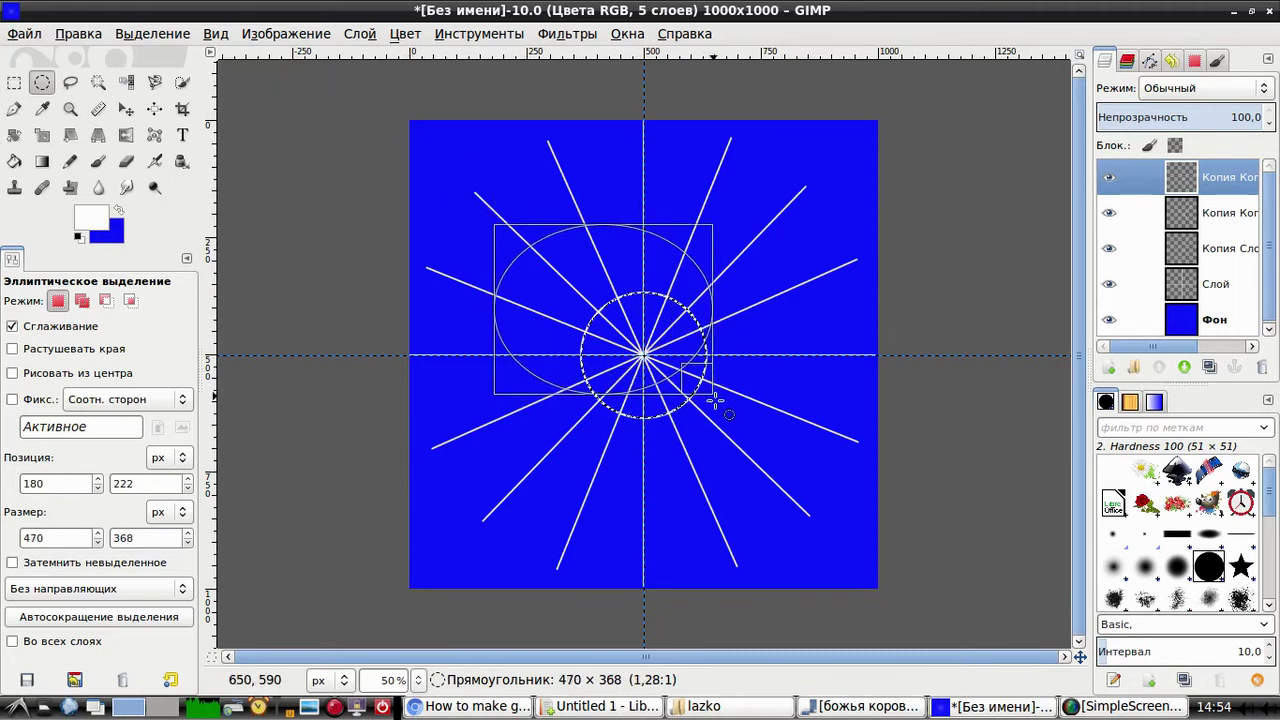
key(shift)
mouse_move(715, 397)
mouse_down()
mouse_move(845, 551)
mouse_move(790, 509)
mouse_up()
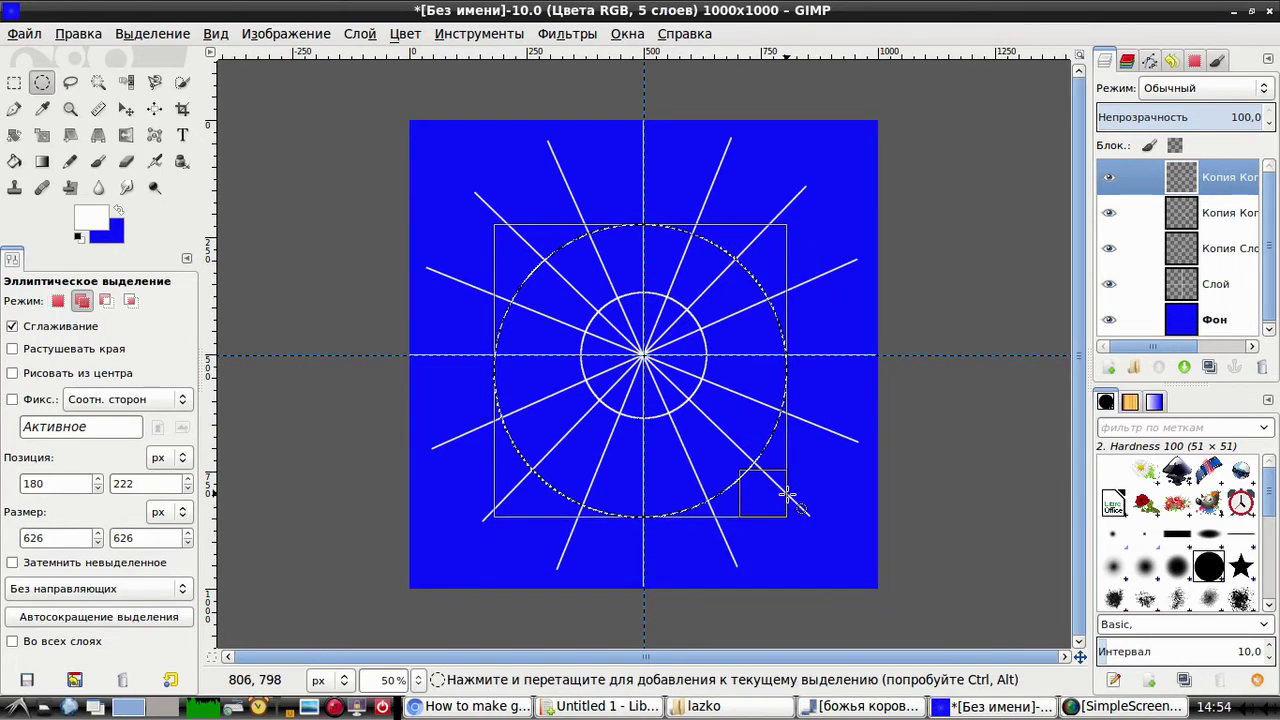
drag(686, 450, 686, 441)
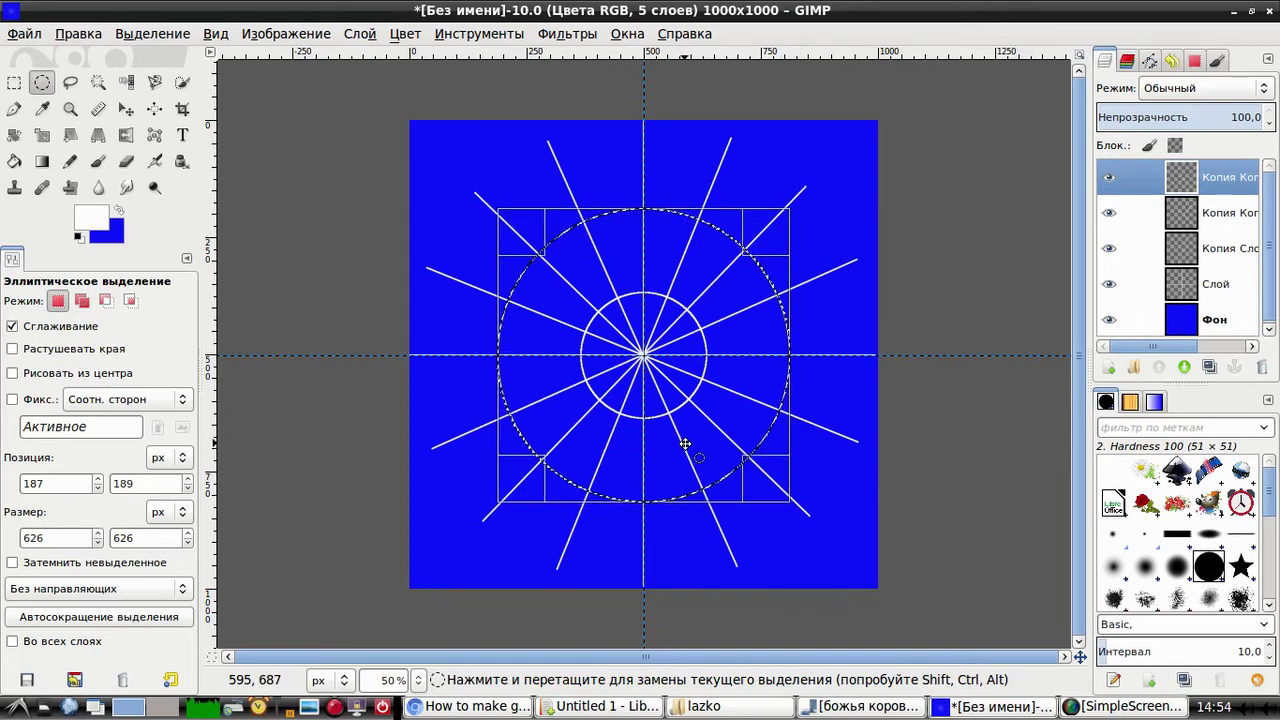
Step: Stroke the large circle selection with a 3 px white line
click(77, 35)
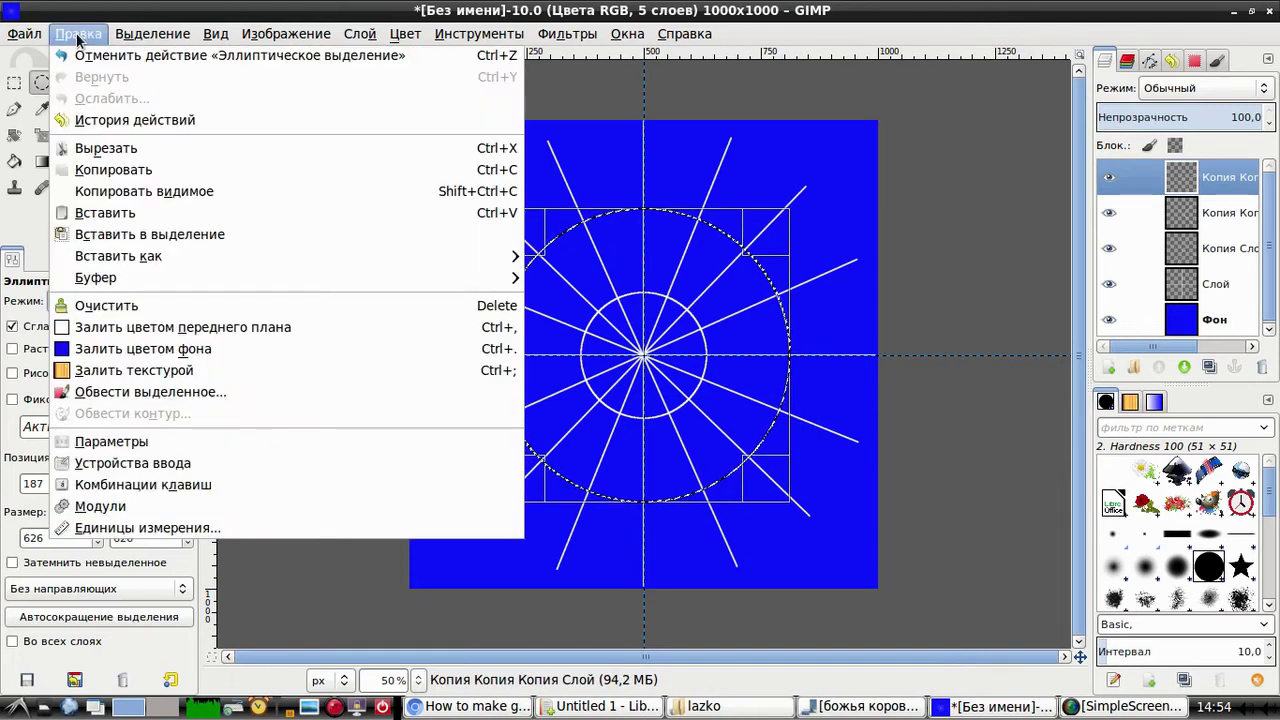
click(150, 392)
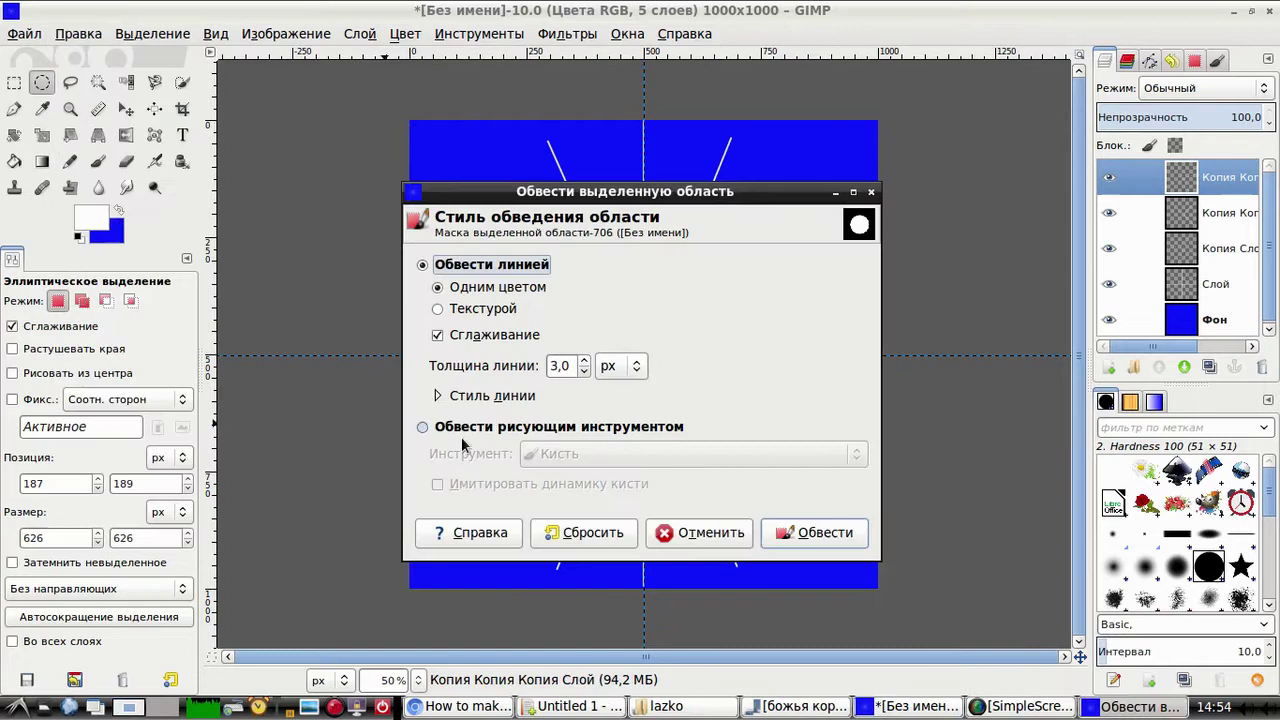
click(783, 537)
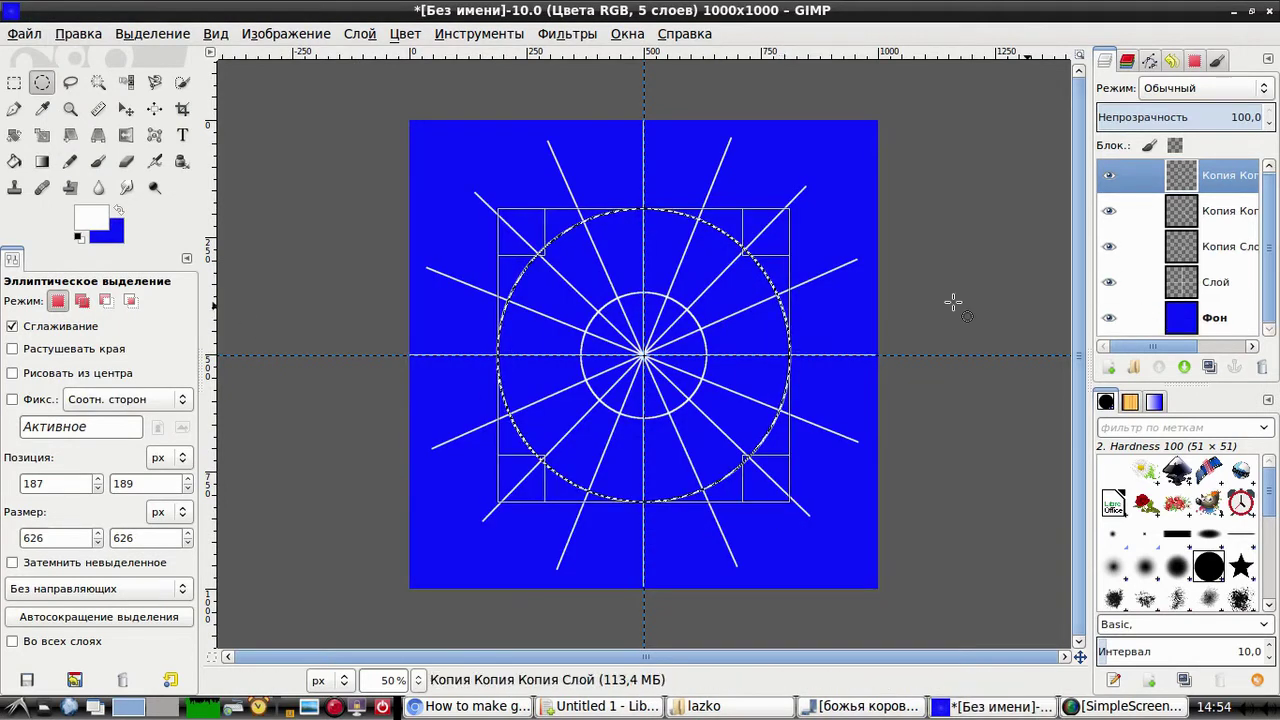
right_click(718, 268)
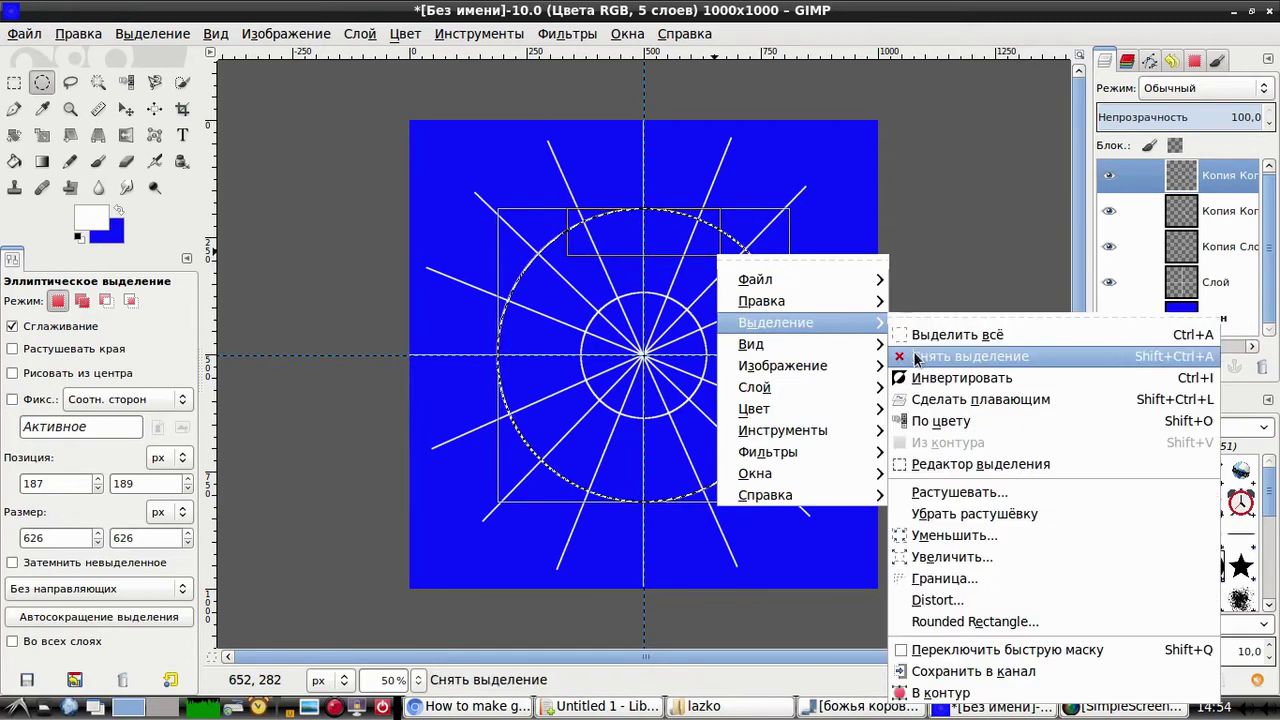
Step: Deselect, hide the blue background, and merge the visible line layers into one
click(968, 356)
click(1108, 320)
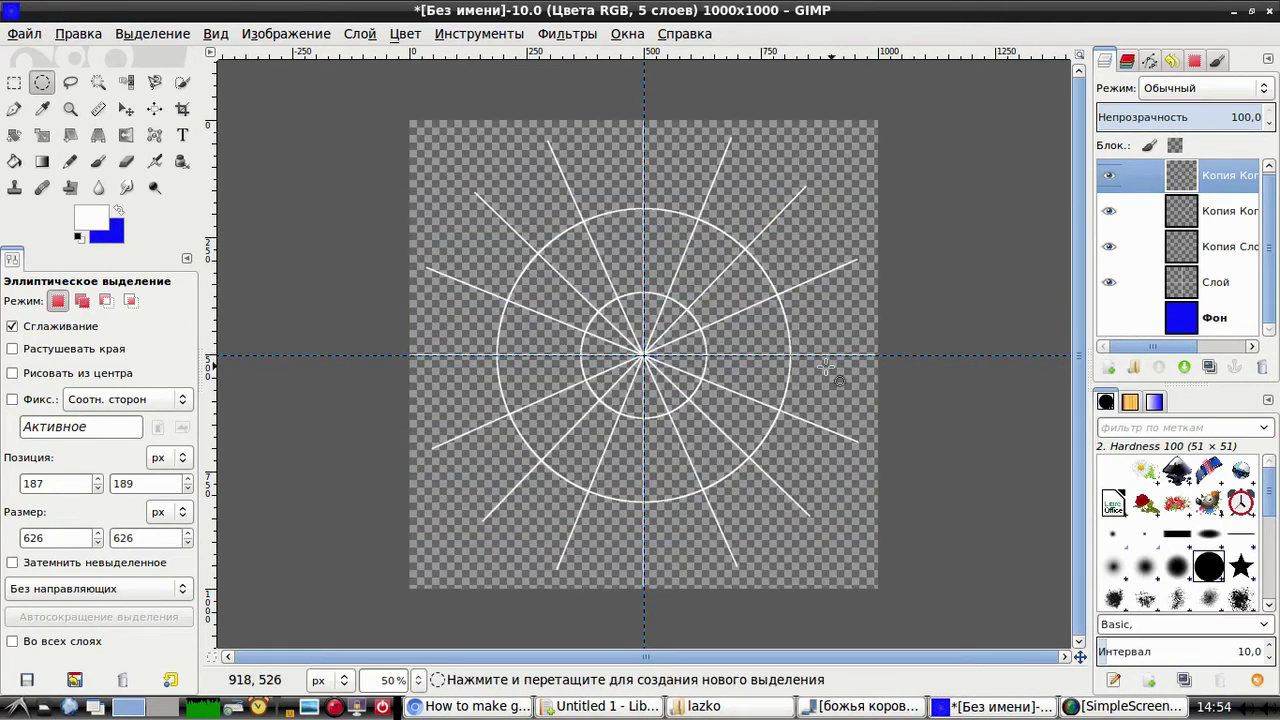
right_click(1186, 178)
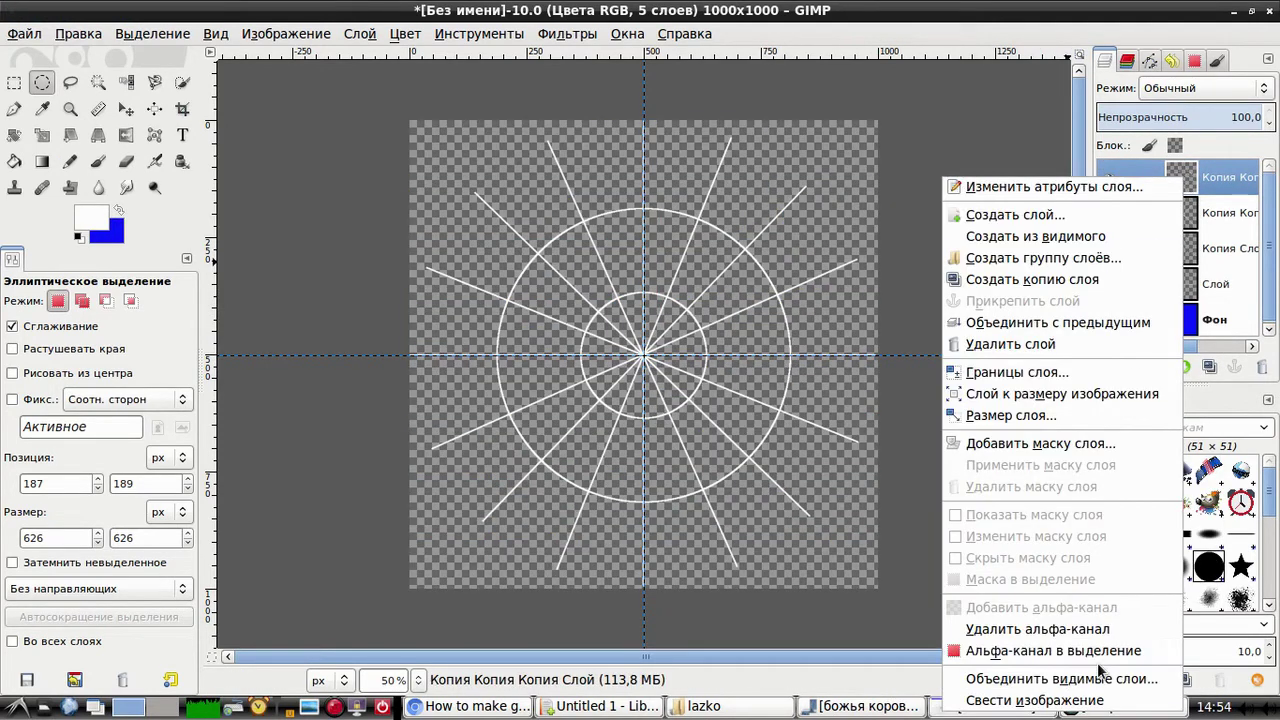
click(1060, 679)
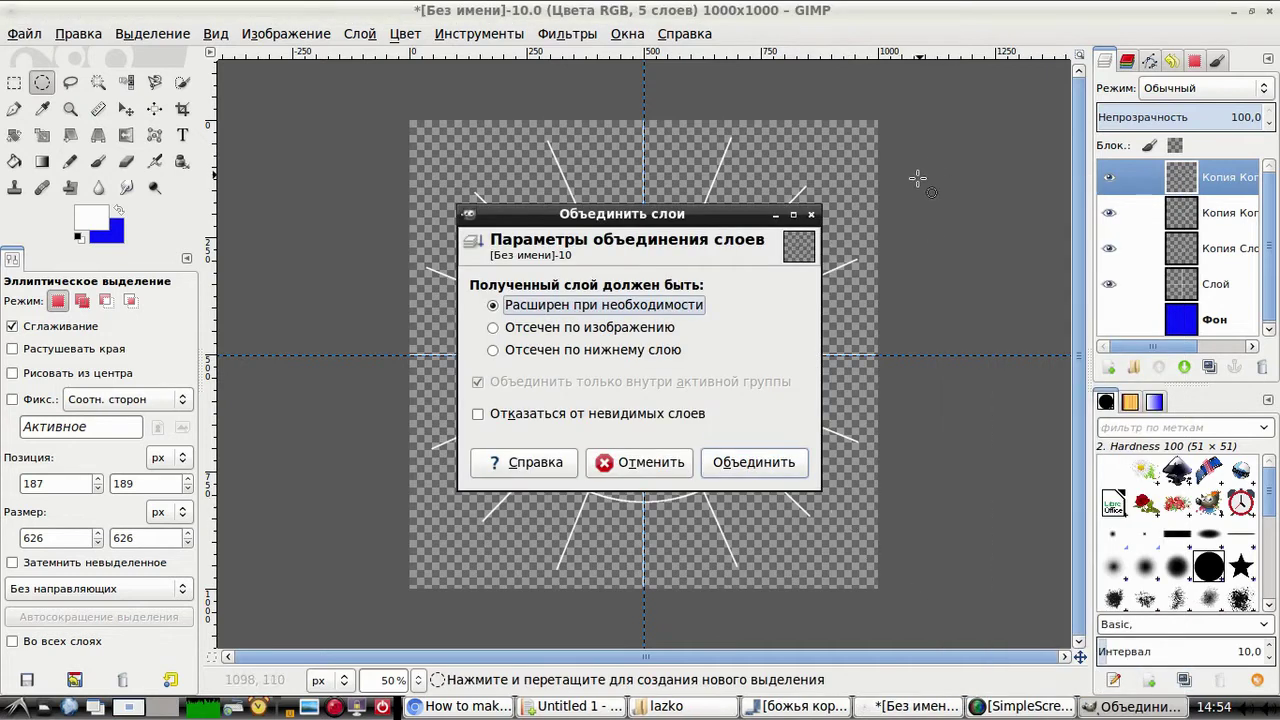
click(758, 465)
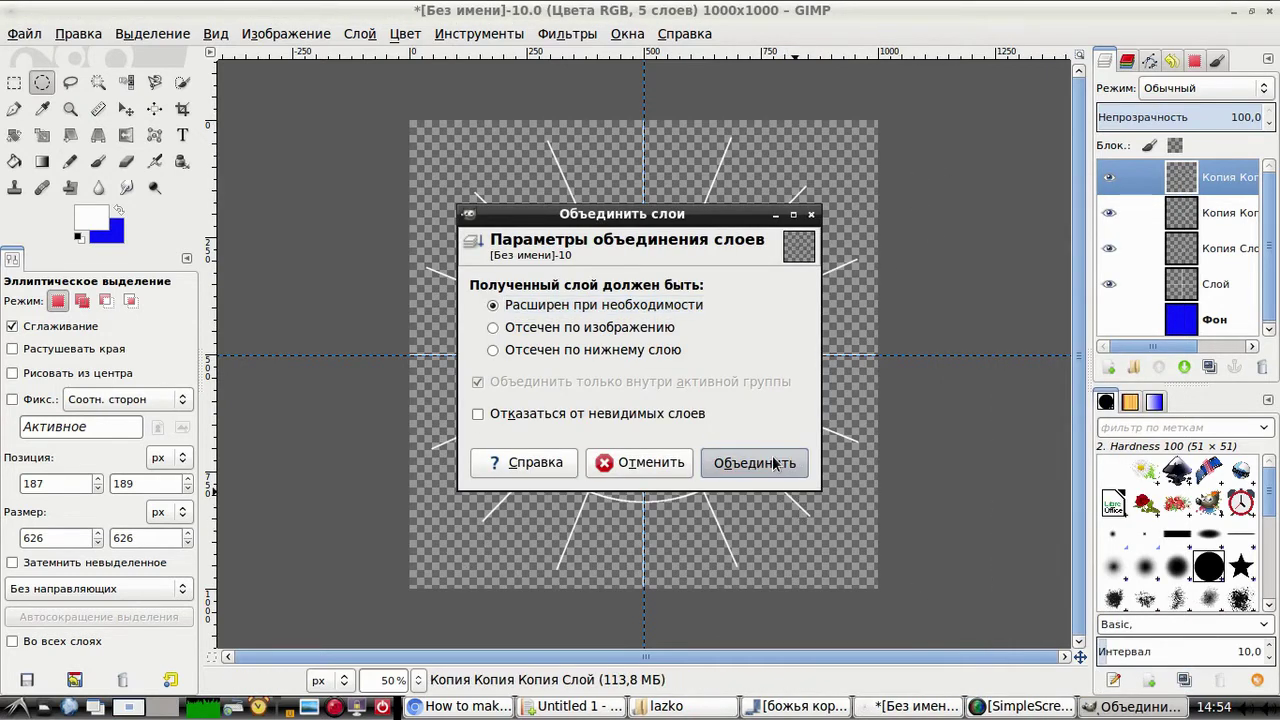
Step: Show the blue background again and set the merged layer's opacity to 32
click(1109, 213)
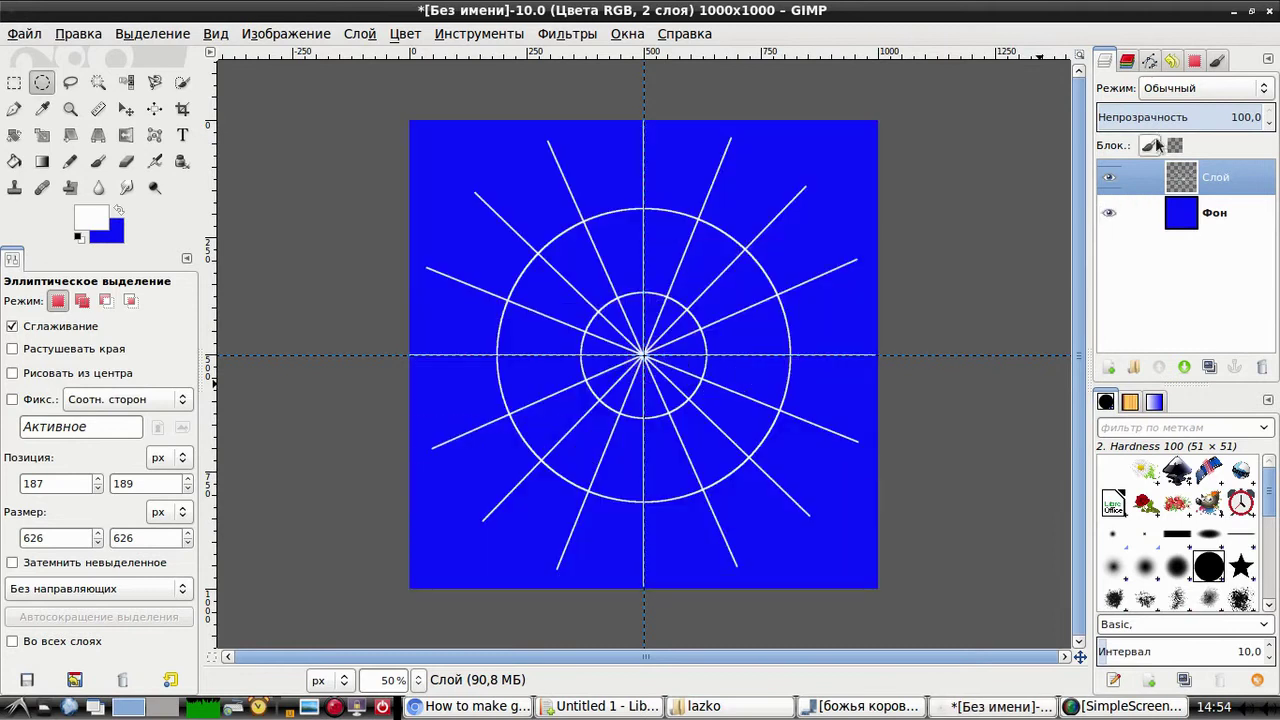
click(1114, 117)
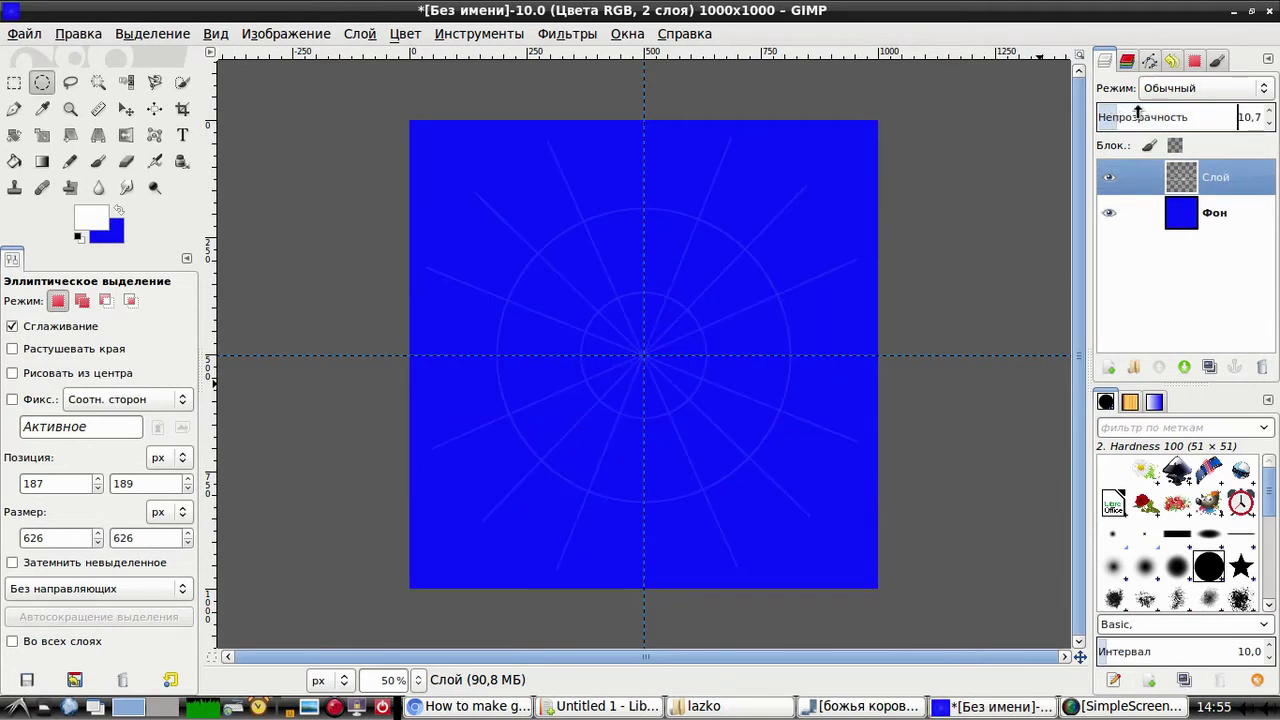
click(1150, 112)
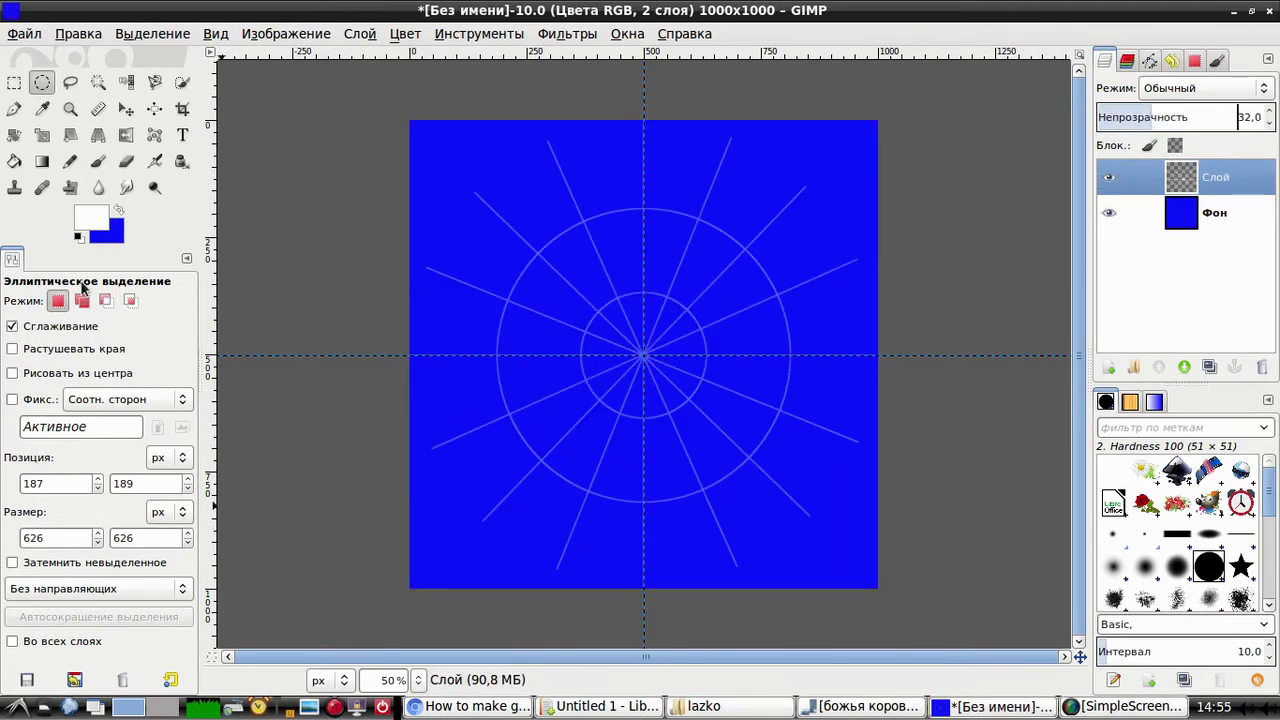
Step: Zoom the view to 150% around the upper rays
click(70, 108)
click(643, 355)
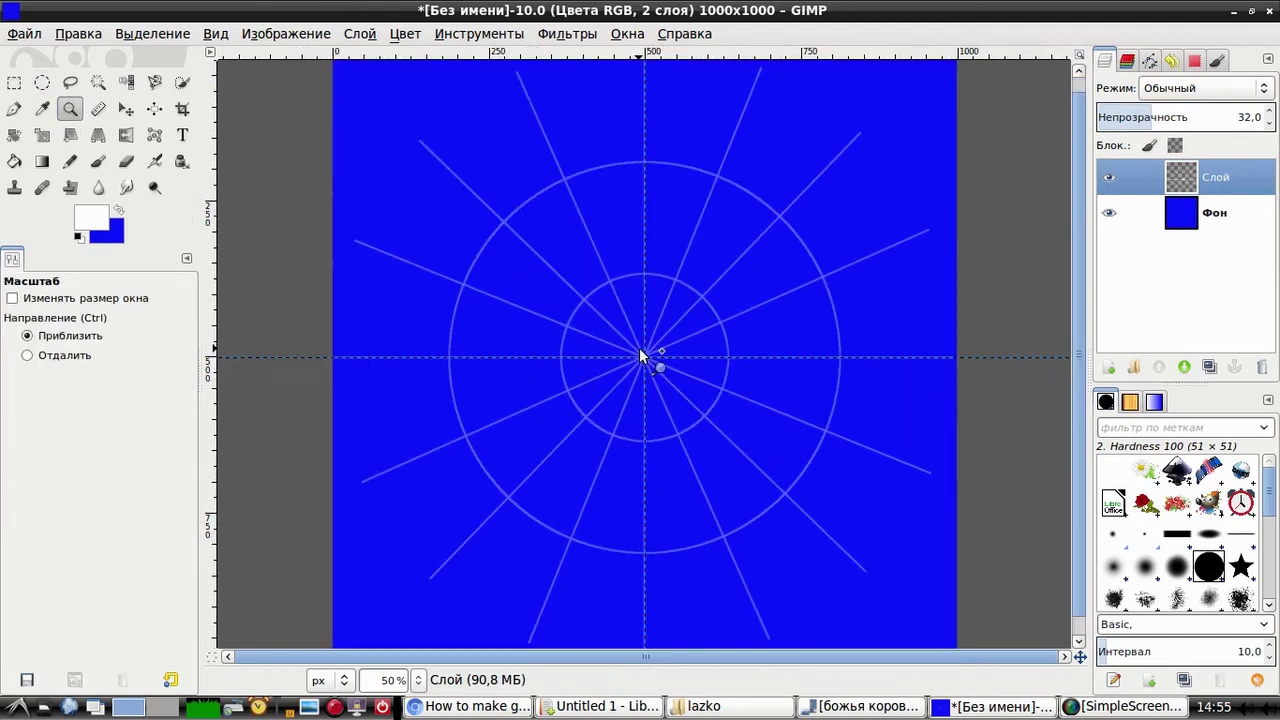
click(670, 371)
scroll(670, 371, up, 3)
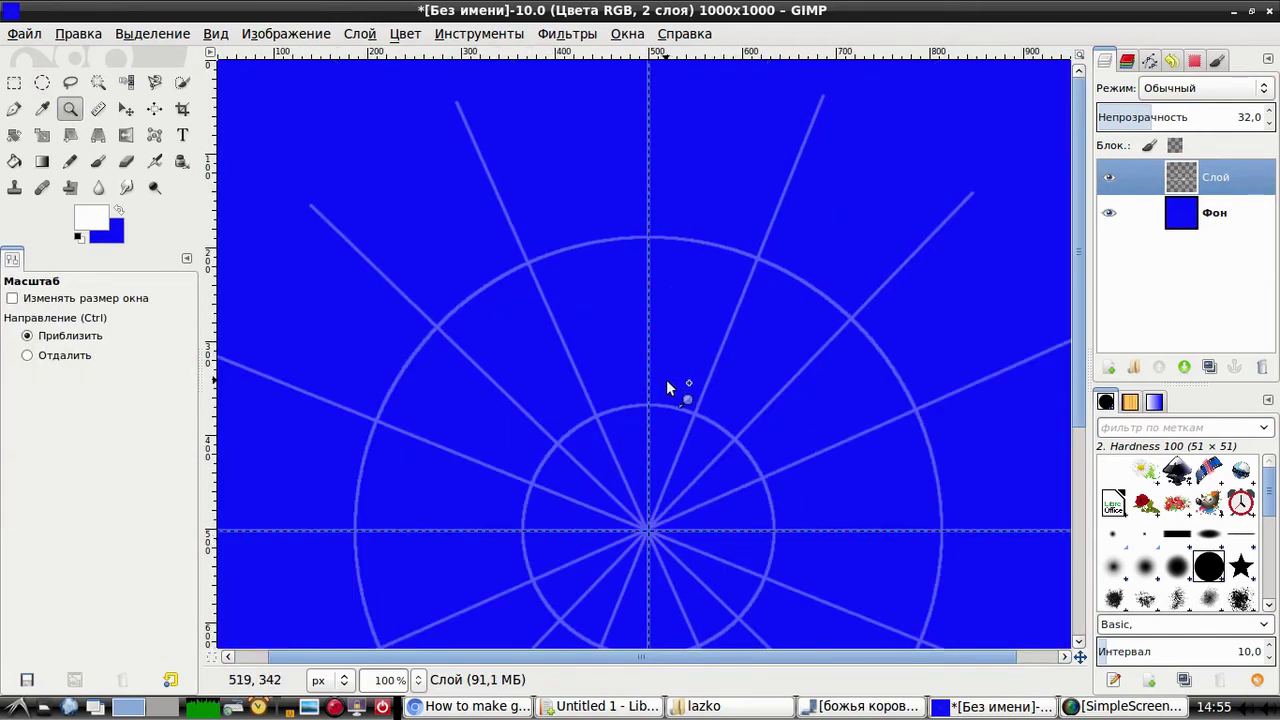
click(666, 379)
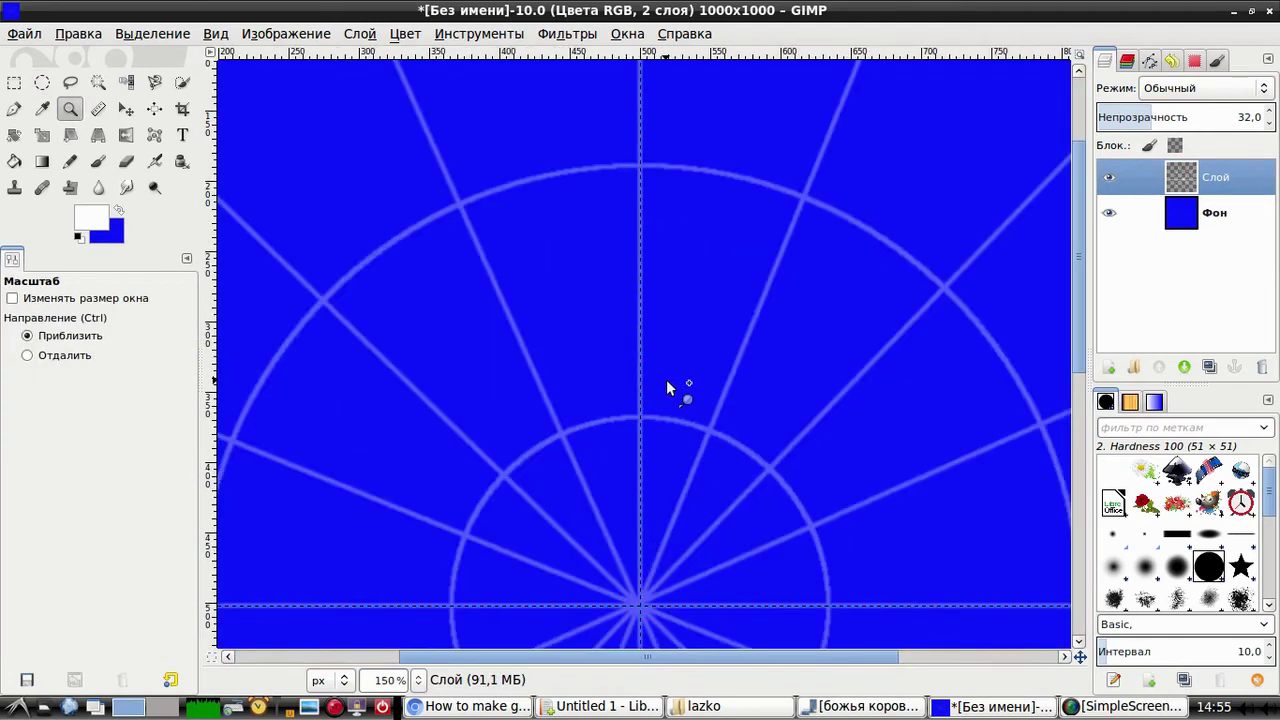
Step: Start the arm path at the centre, placing points out to the left tip and top tip
click(14, 108)
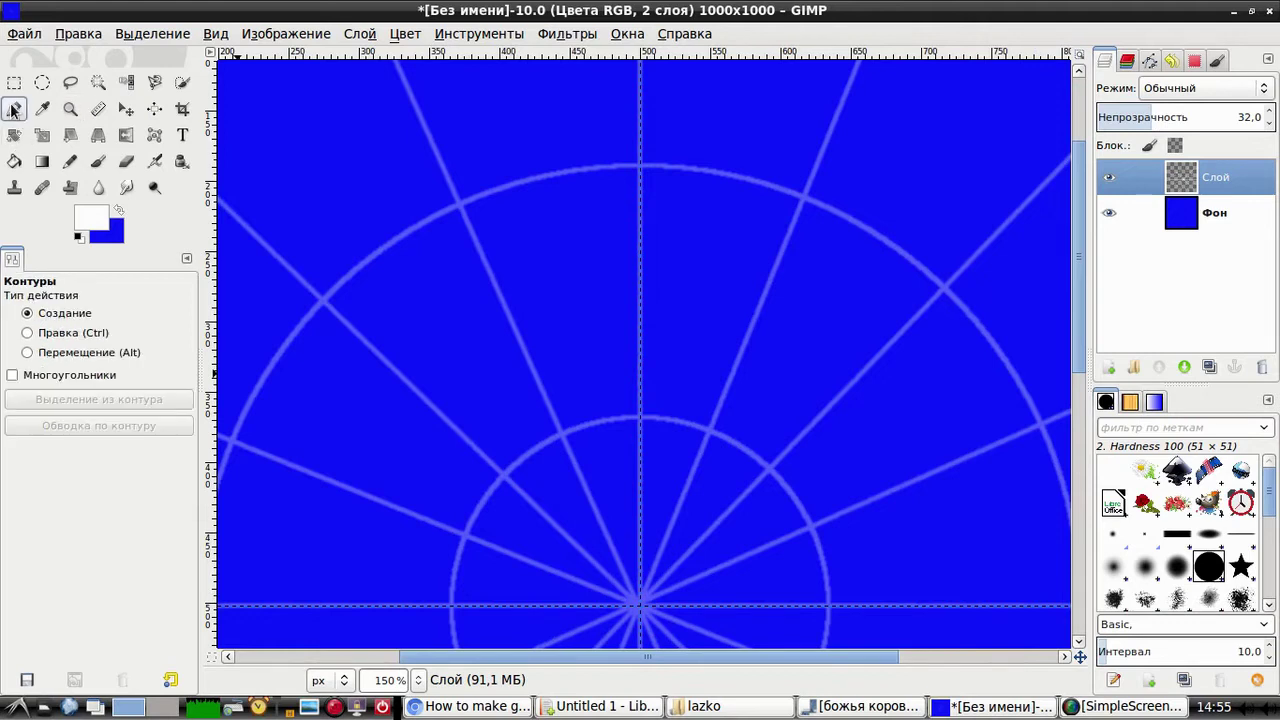
click(638, 602)
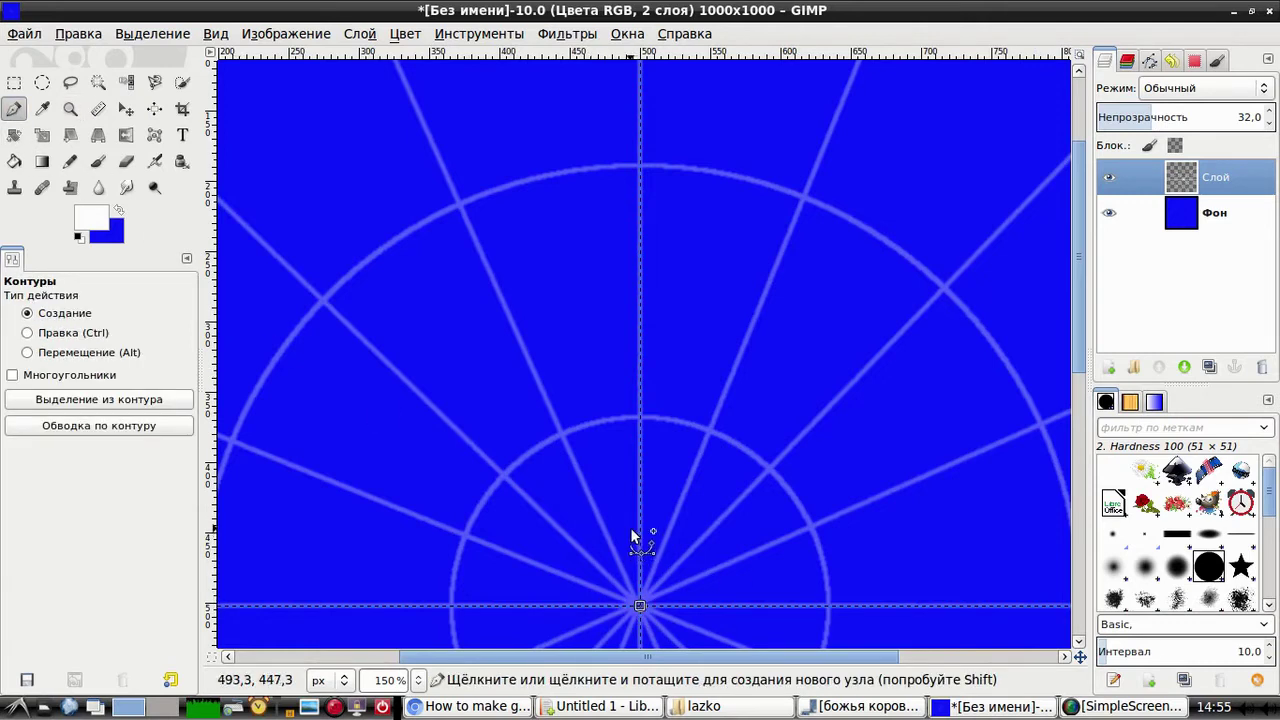
drag(629, 527, 627, 524)
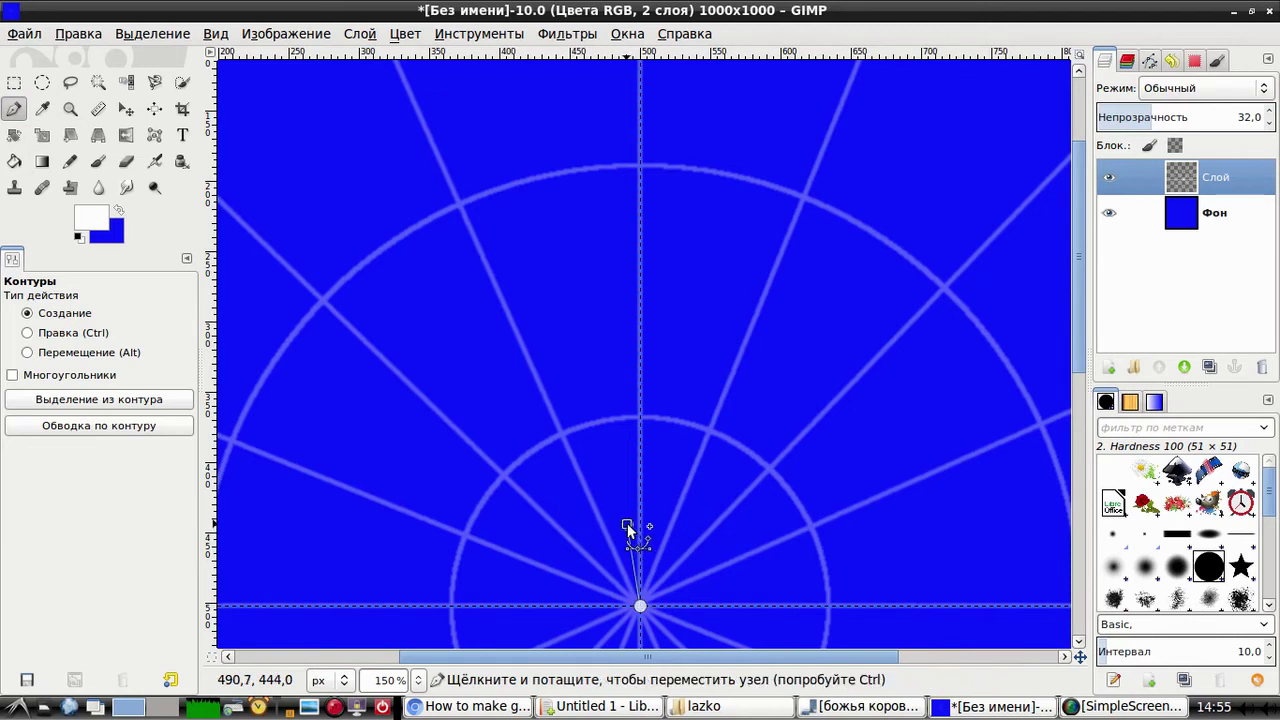
click(564, 434)
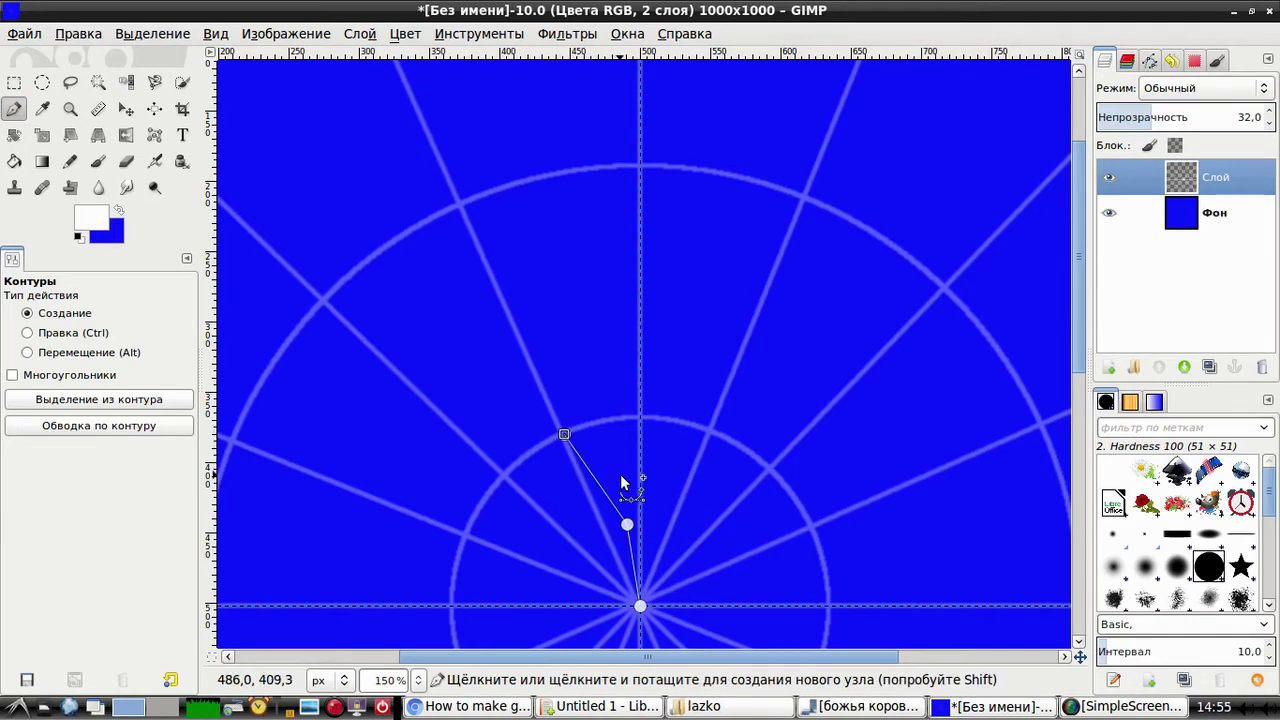
drag(564, 434, 621, 476)
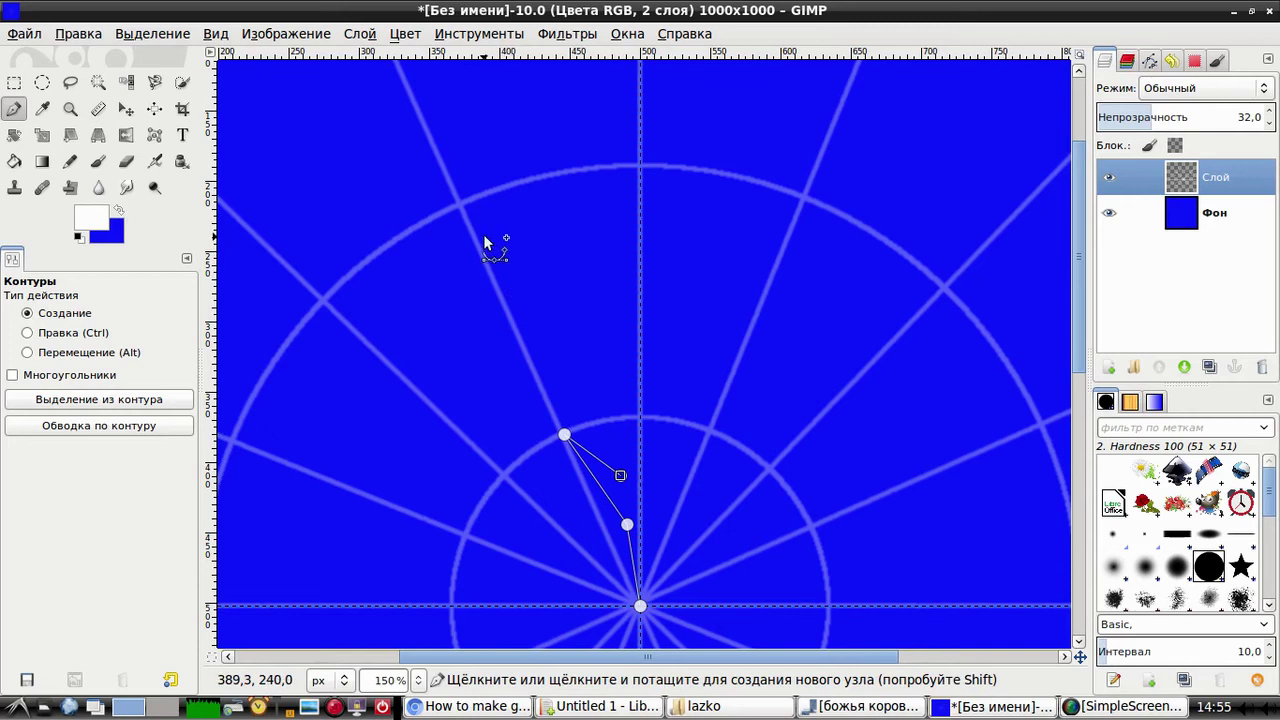
click(465, 202)
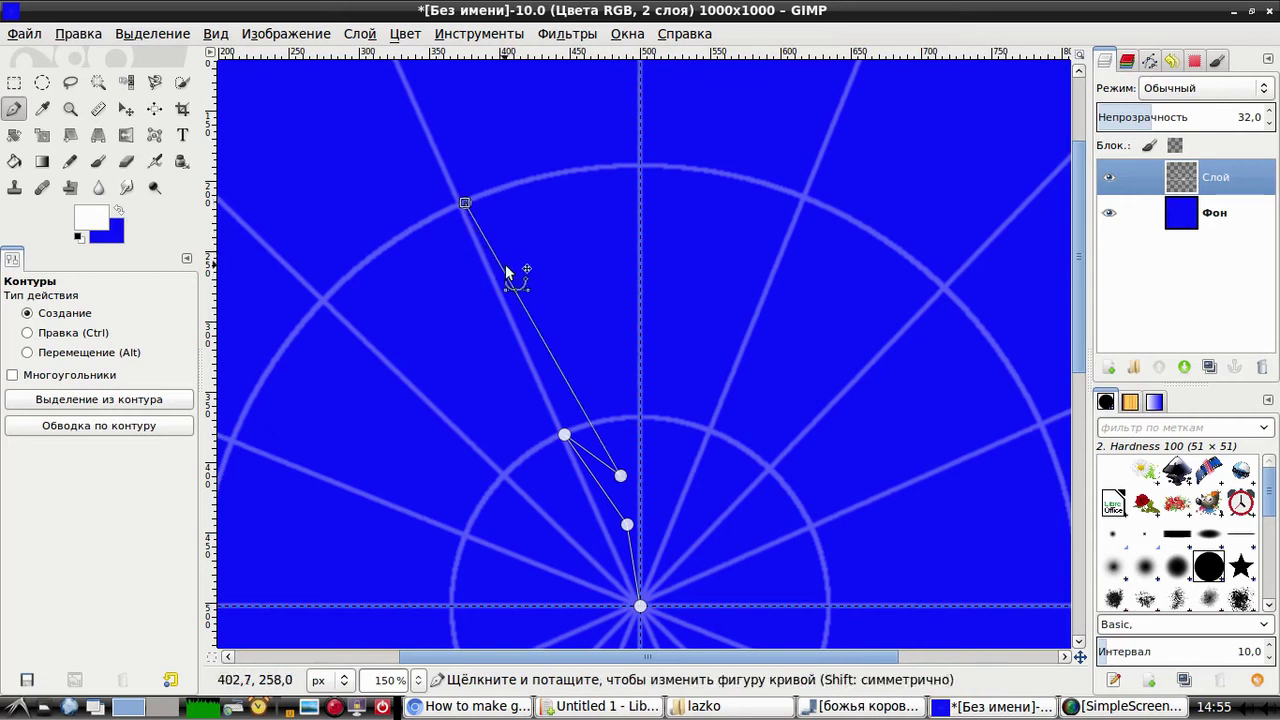
click(596, 355)
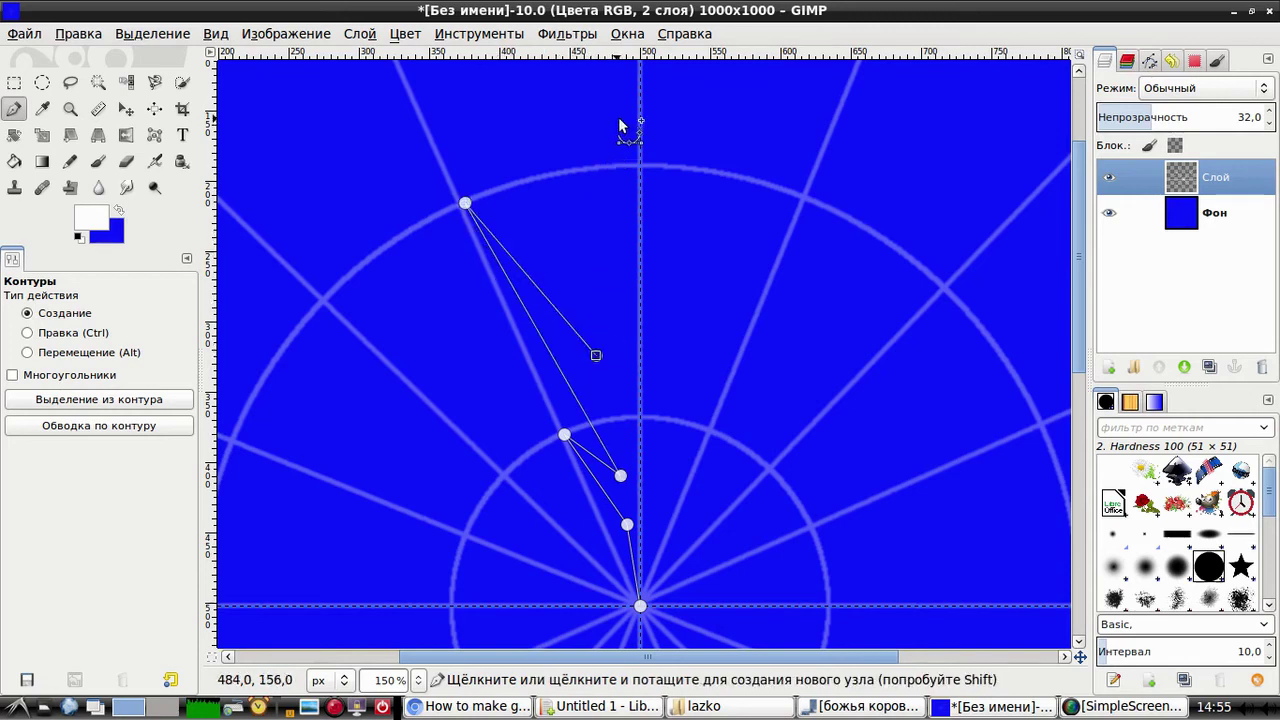
click(640, 65)
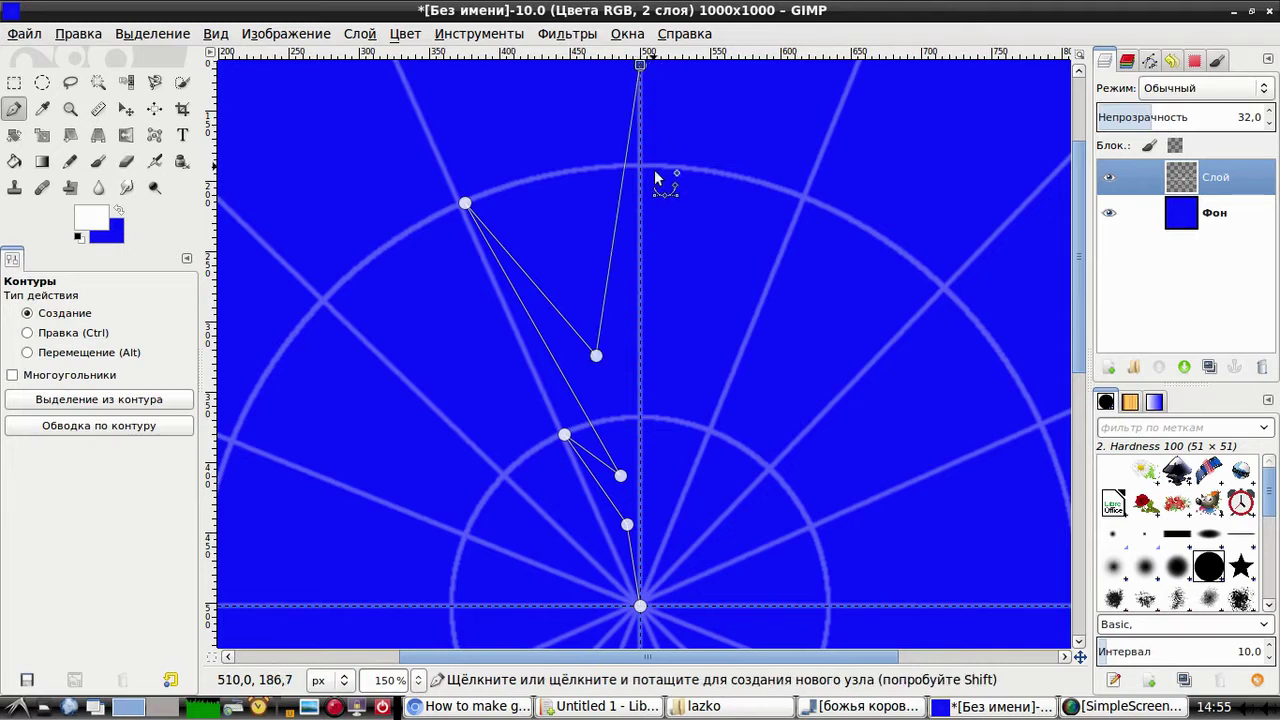
Step: Add the right-side points and close the arm outline back at the centre
click(659, 372)
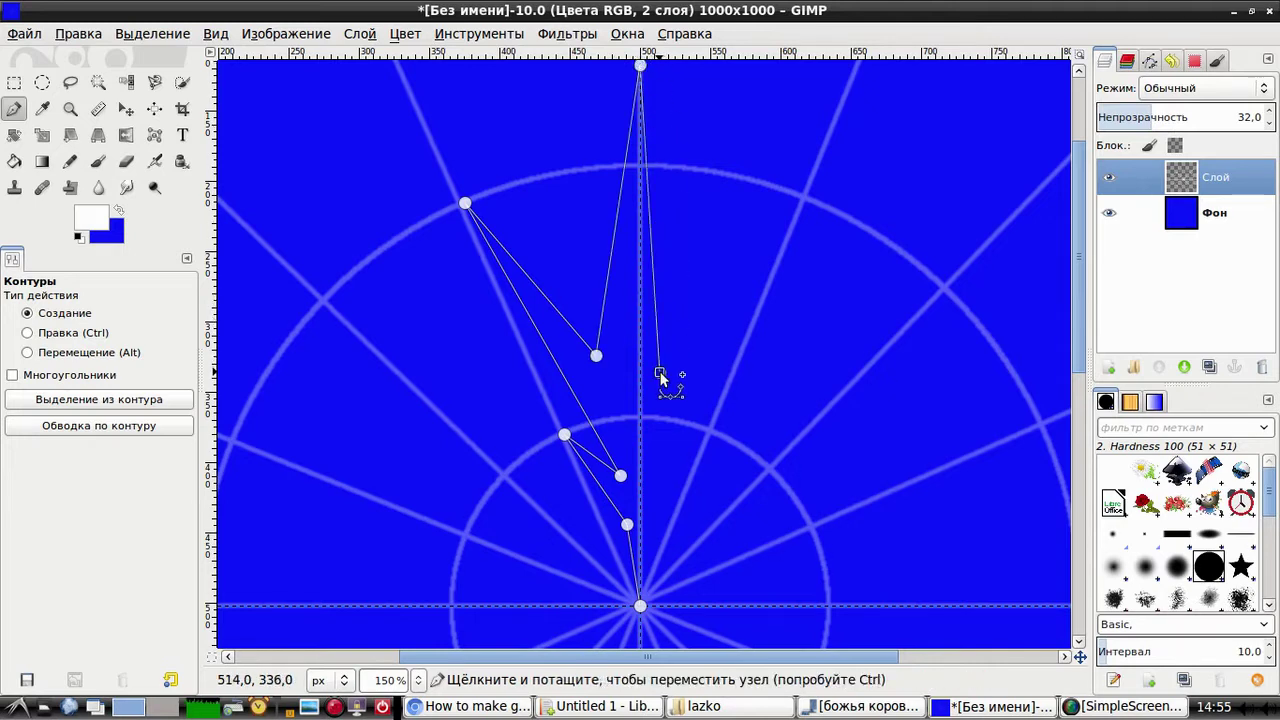
click(799, 195)
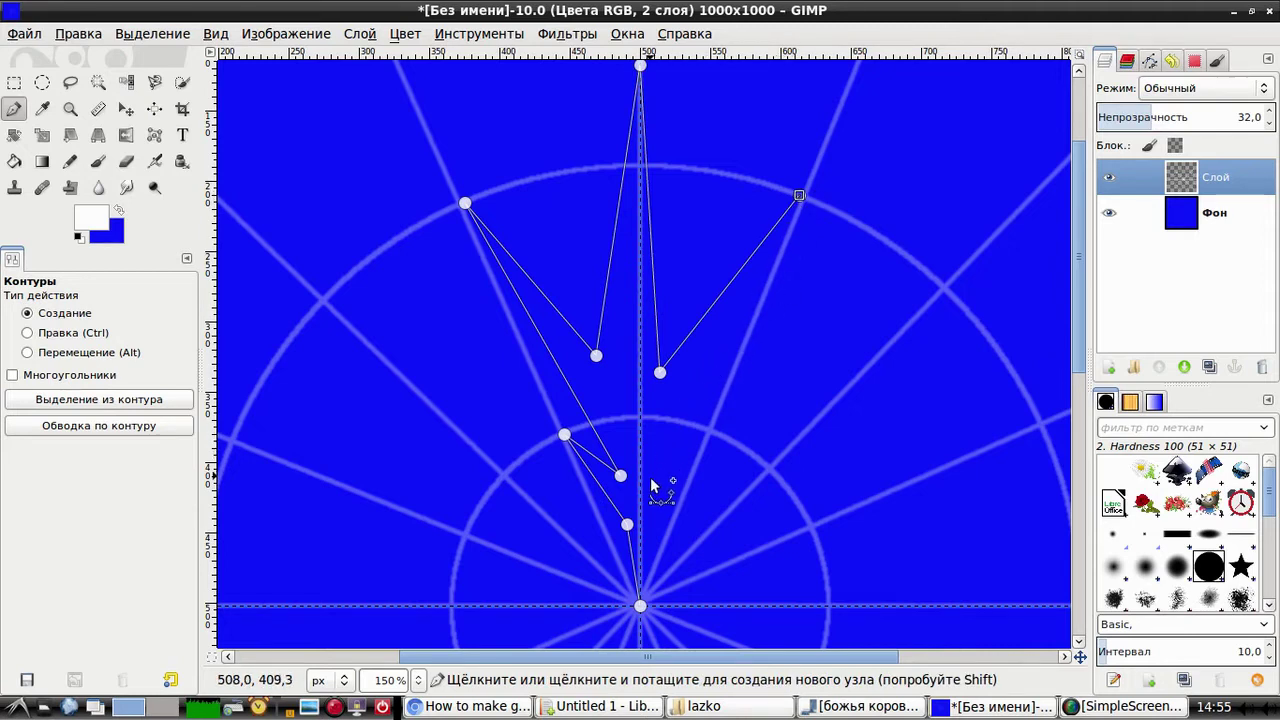
drag(650, 435, 649, 479)
click(703, 432)
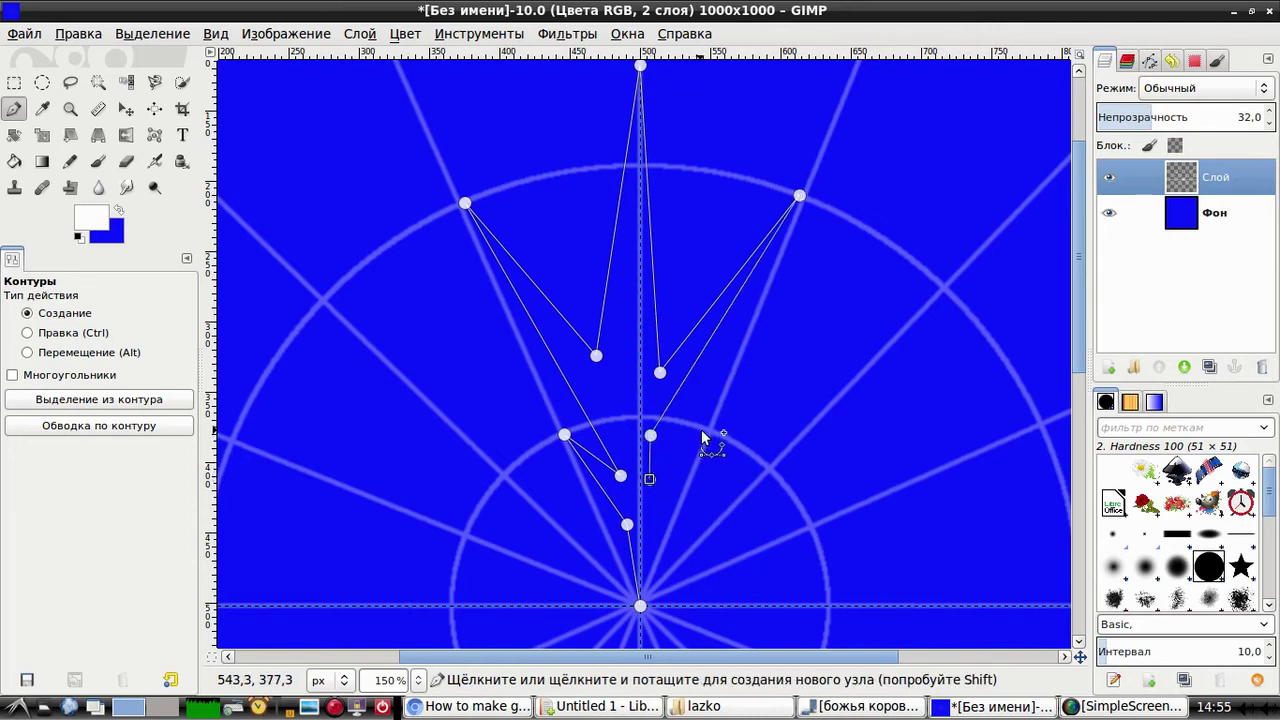
click(651, 521)
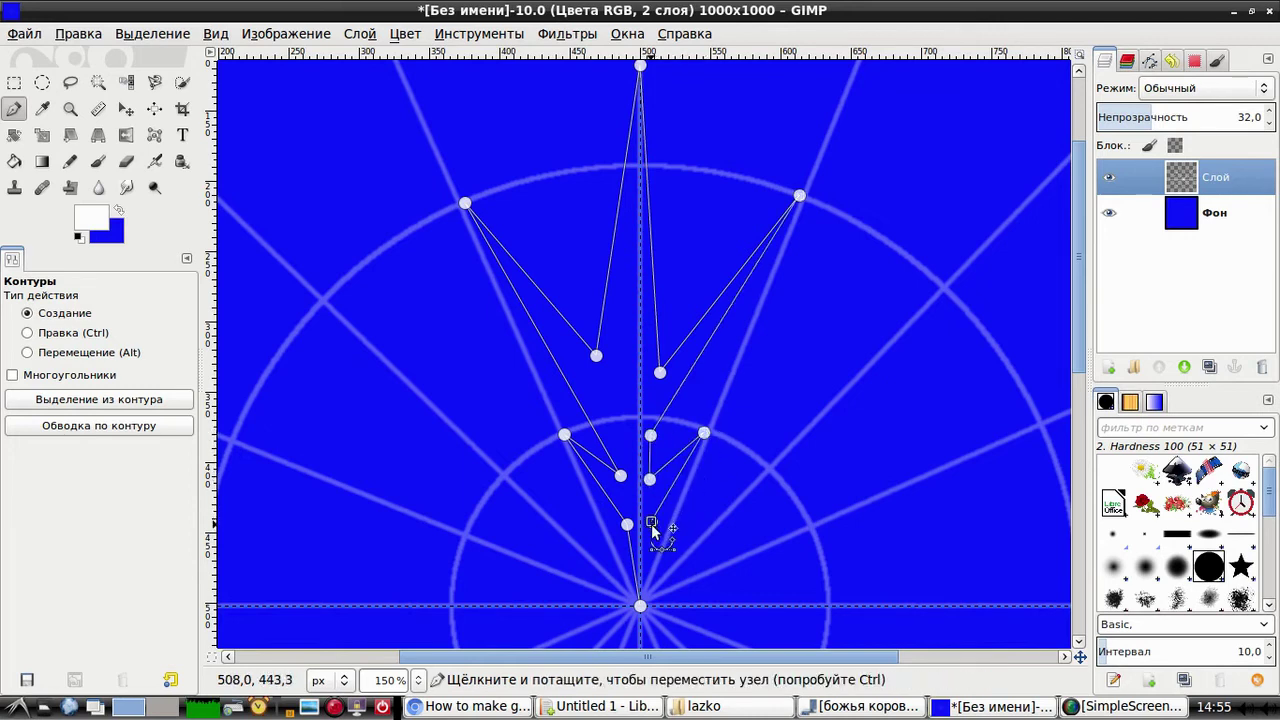
click(649, 558)
drag(649, 558, 640, 605)
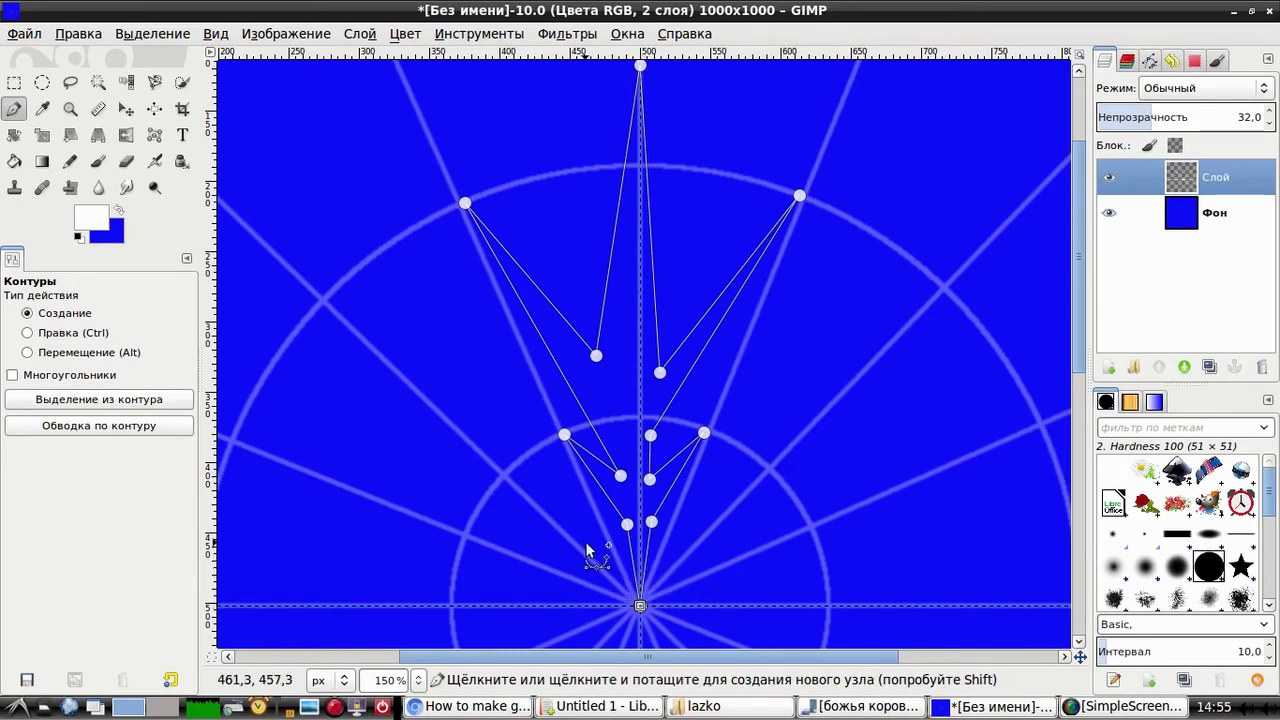
Step: Stroke the arm path in 3 px white on a new transparent layer, then zoom out to 50%
click(1108, 367)
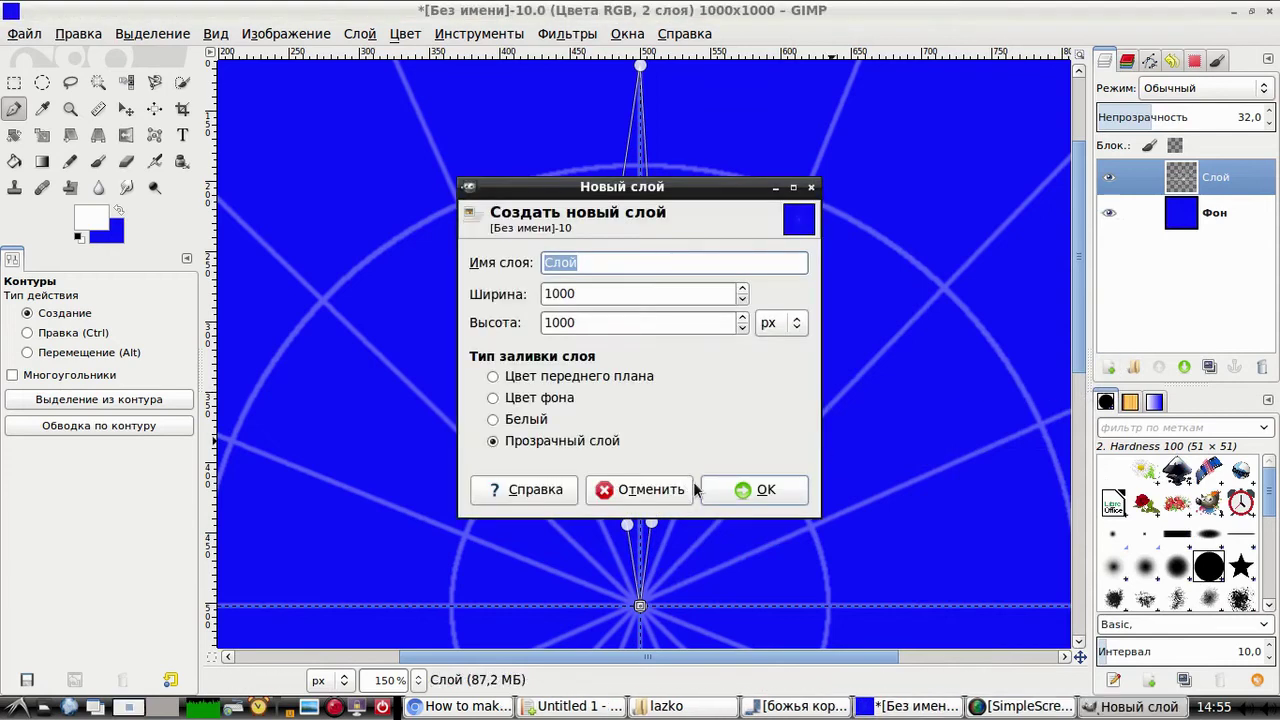
click(760, 490)
click(78, 33)
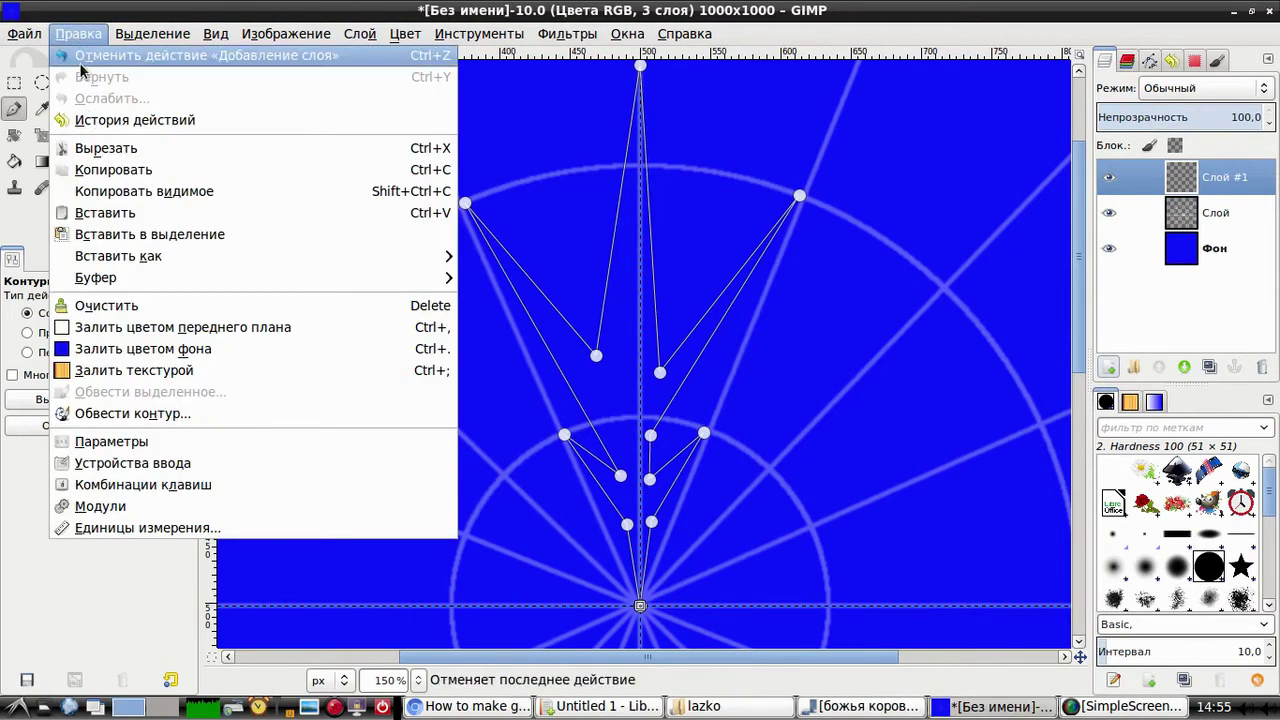
click(140, 413)
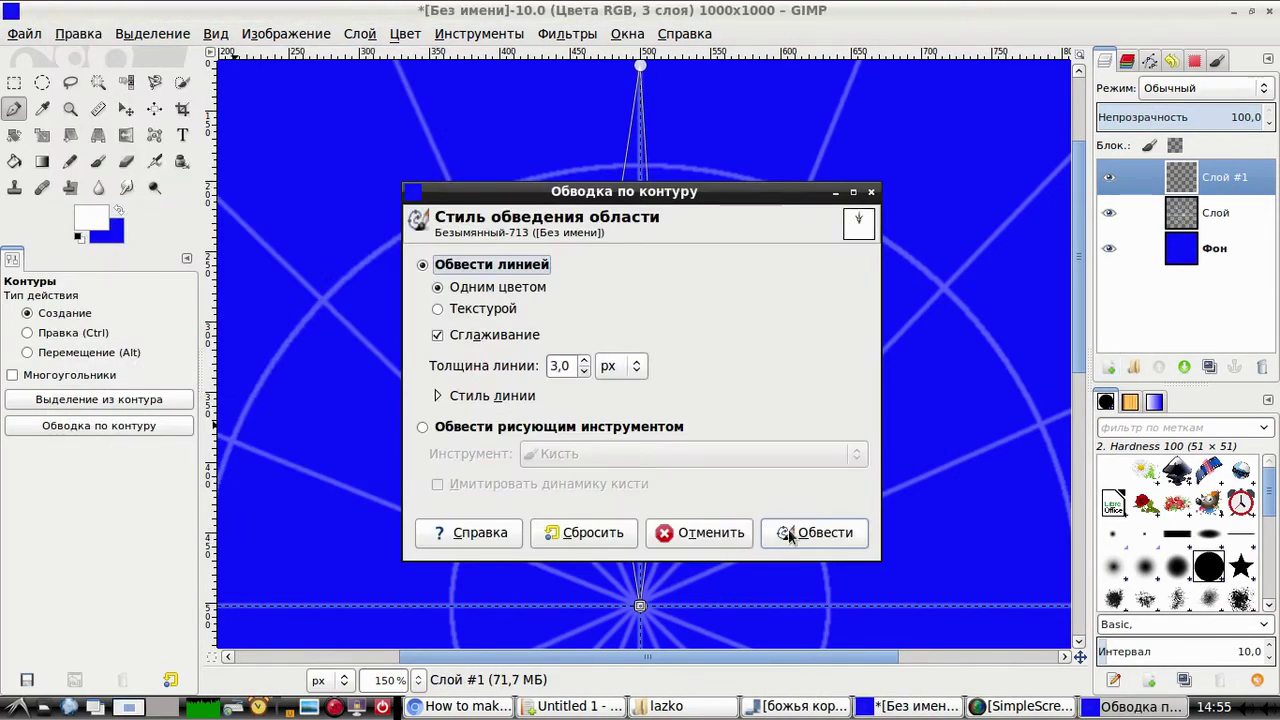
key(Return)
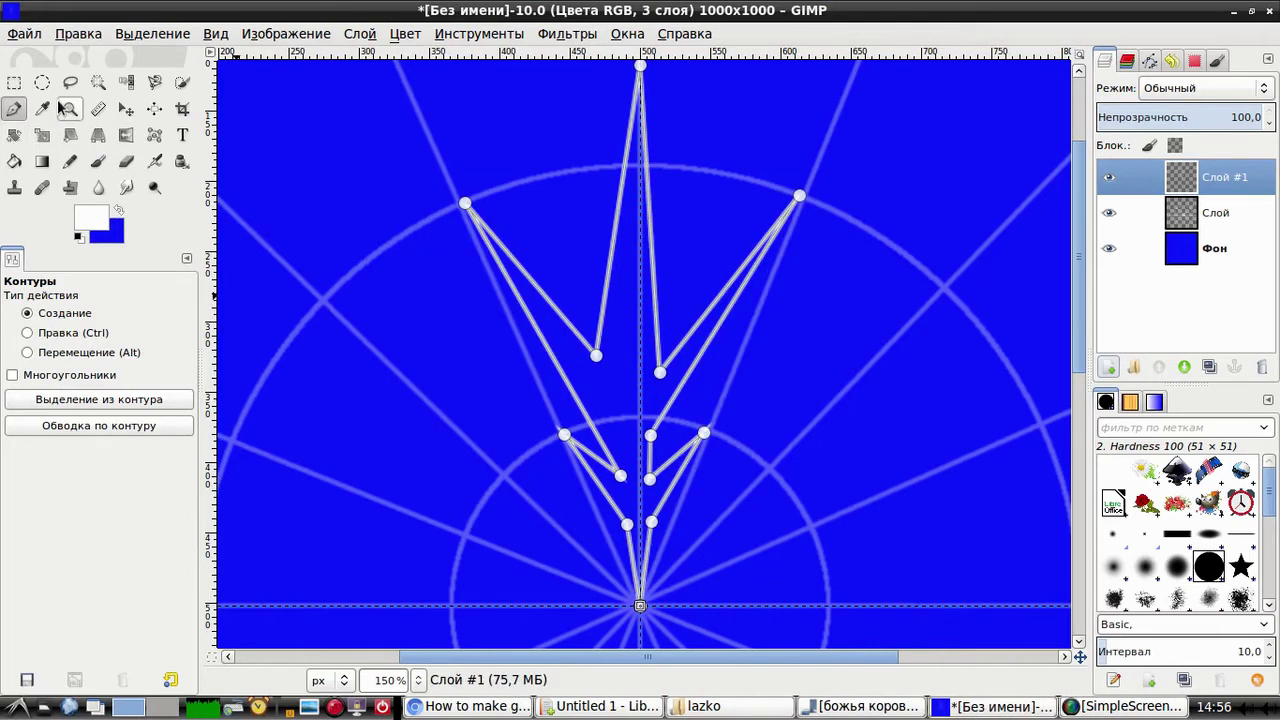
click(70, 108)
ctrl+click(686, 368)
ctrl+click(686, 368)
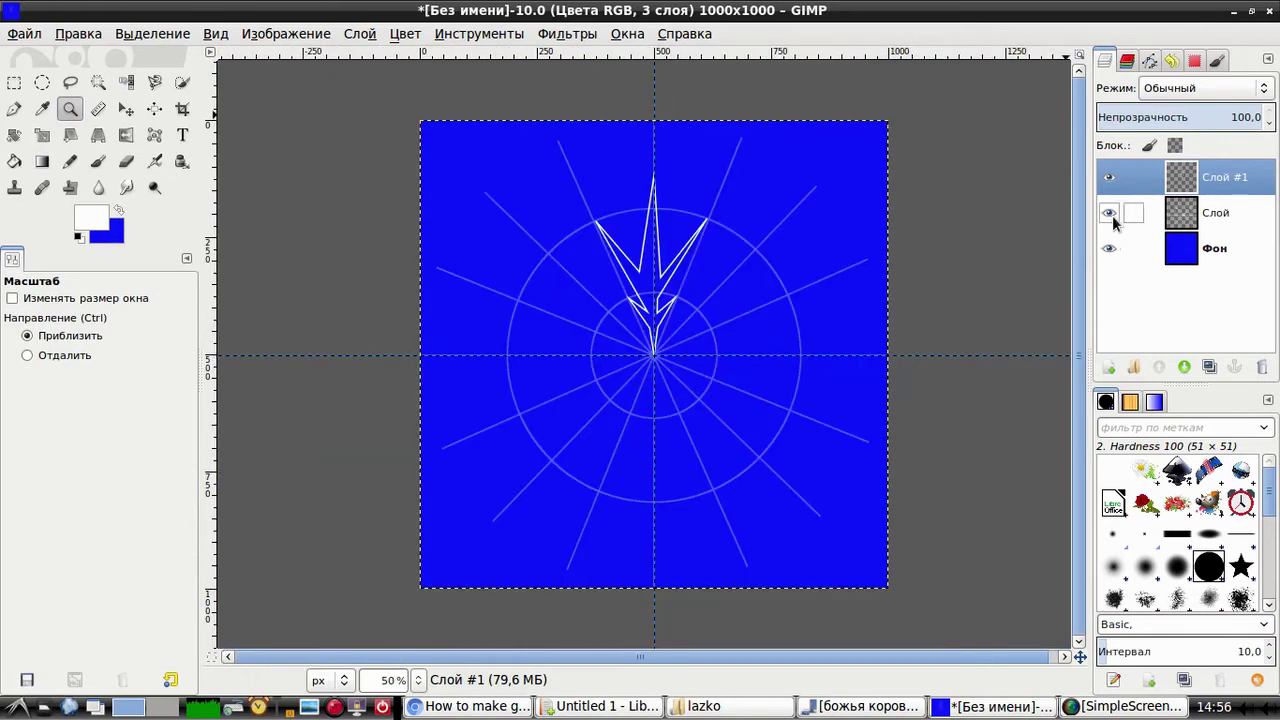
Step: Delete the guide-lines layer and add an arm copy rotated 90° to point right
click(1209, 217)
click(1262, 367)
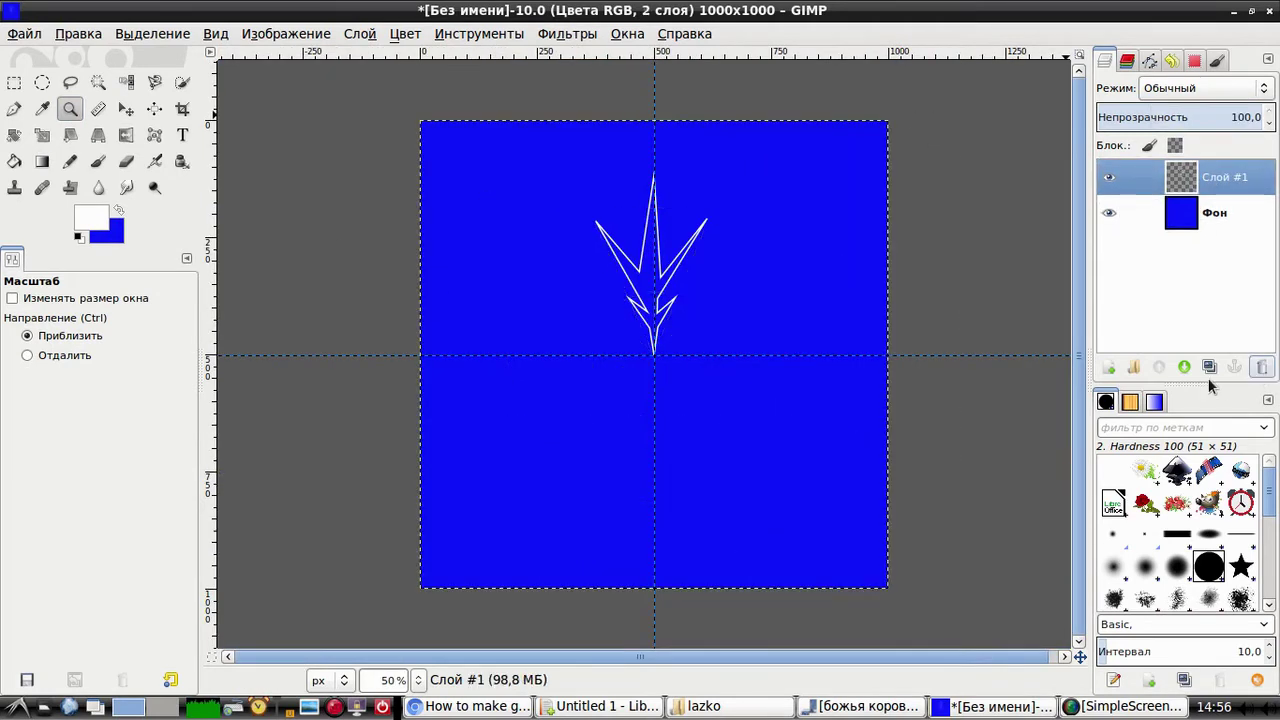
right_click(1240, 188)
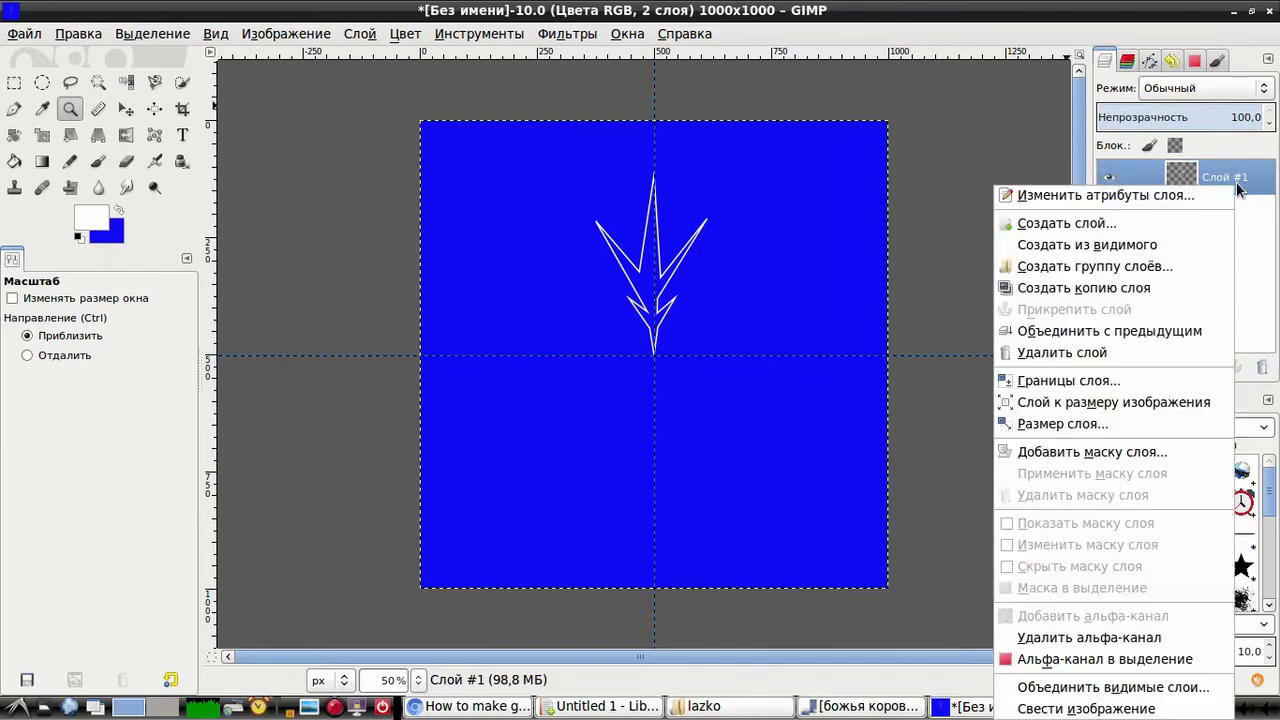
click(1122, 290)
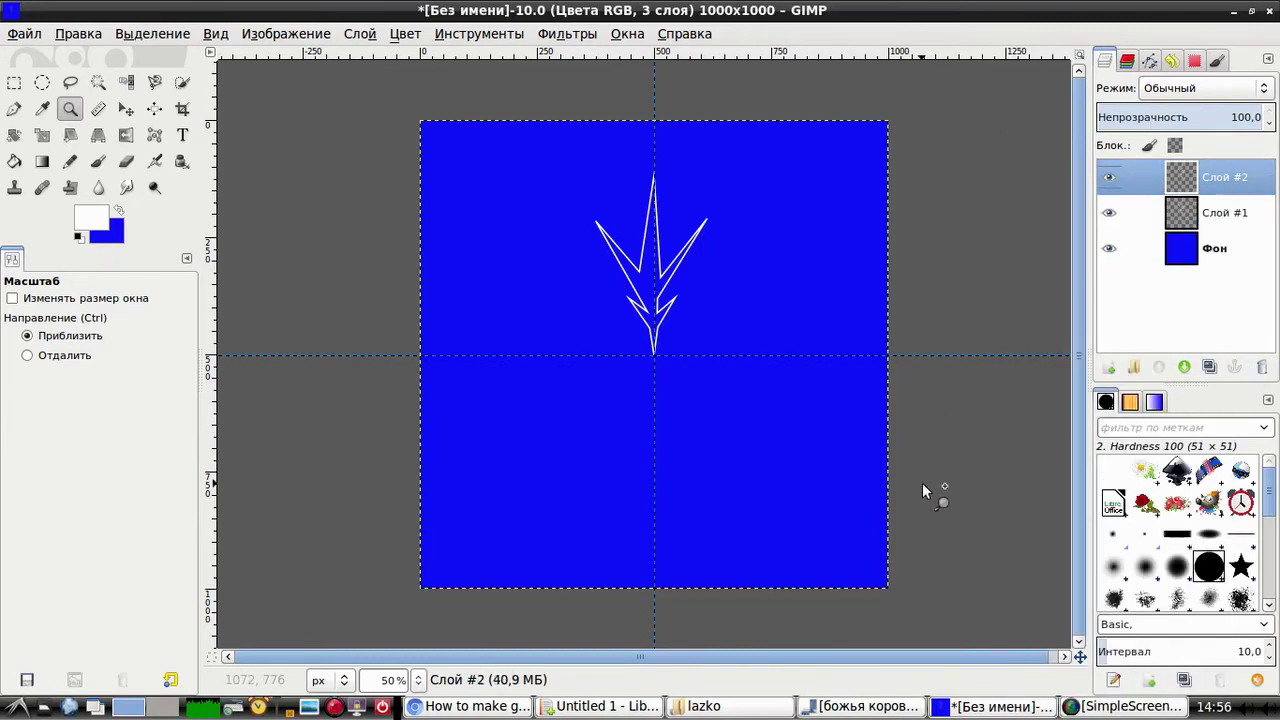
click(14, 137)
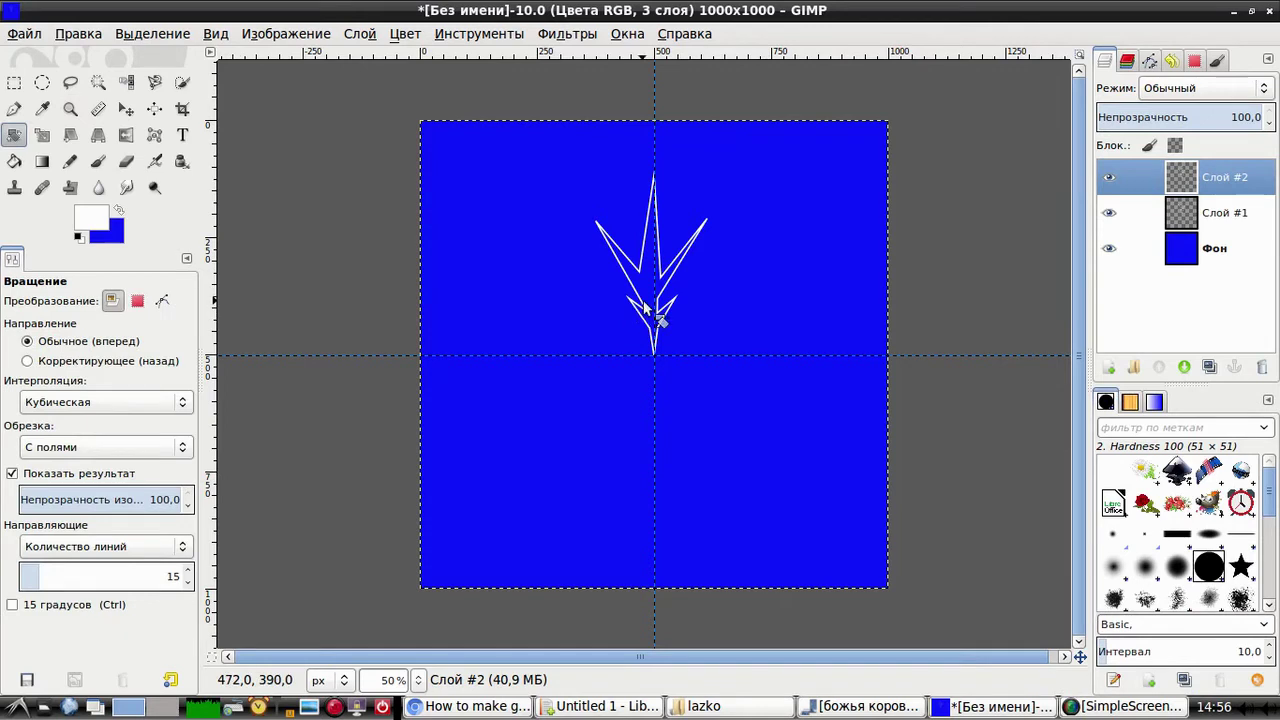
click(654, 296)
text(90)
click(780, 324)
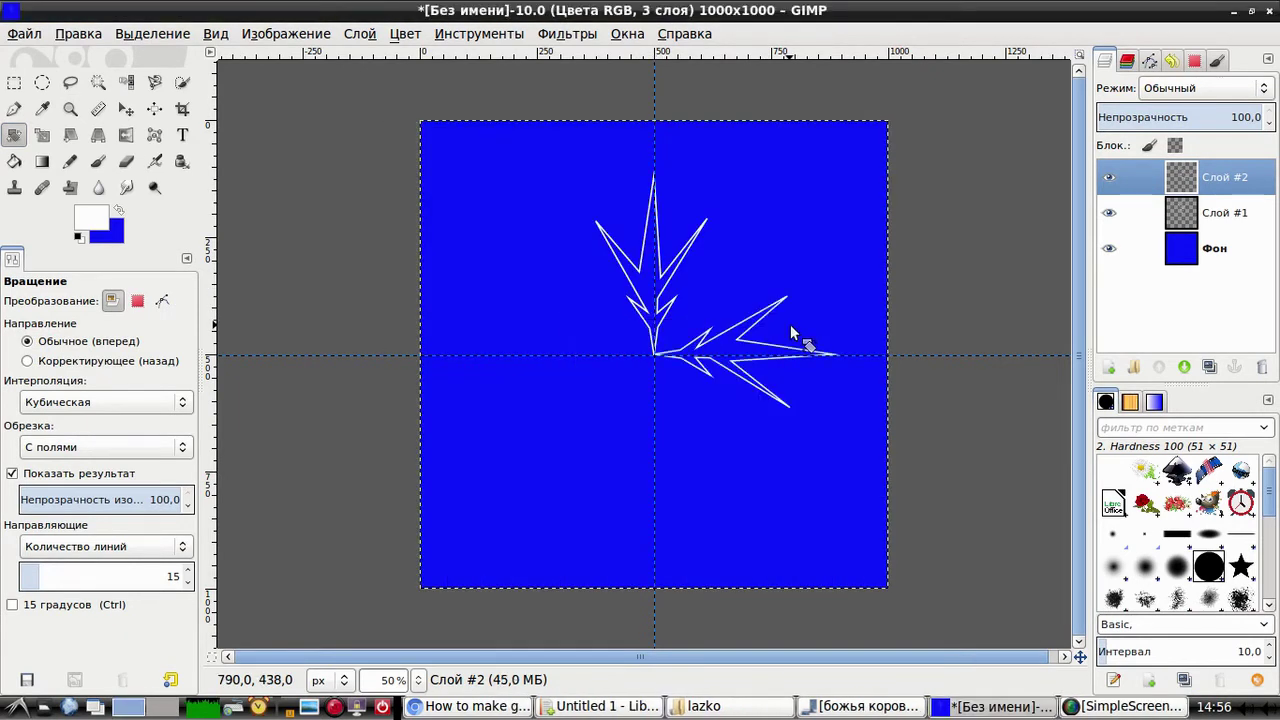
Step: Add another 90°-rotated arm copy pointing down, then duplicate it for a fourth arm
right_click(1242, 178)
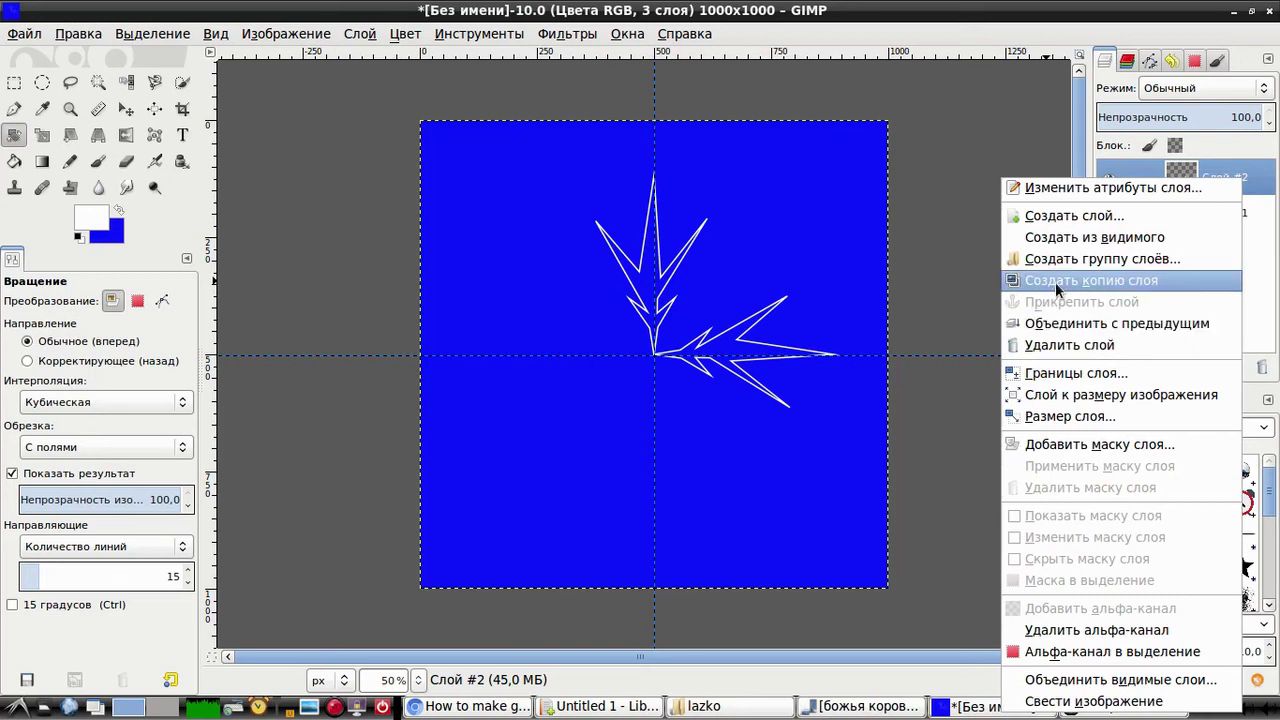
click(1055, 282)
click(740, 360)
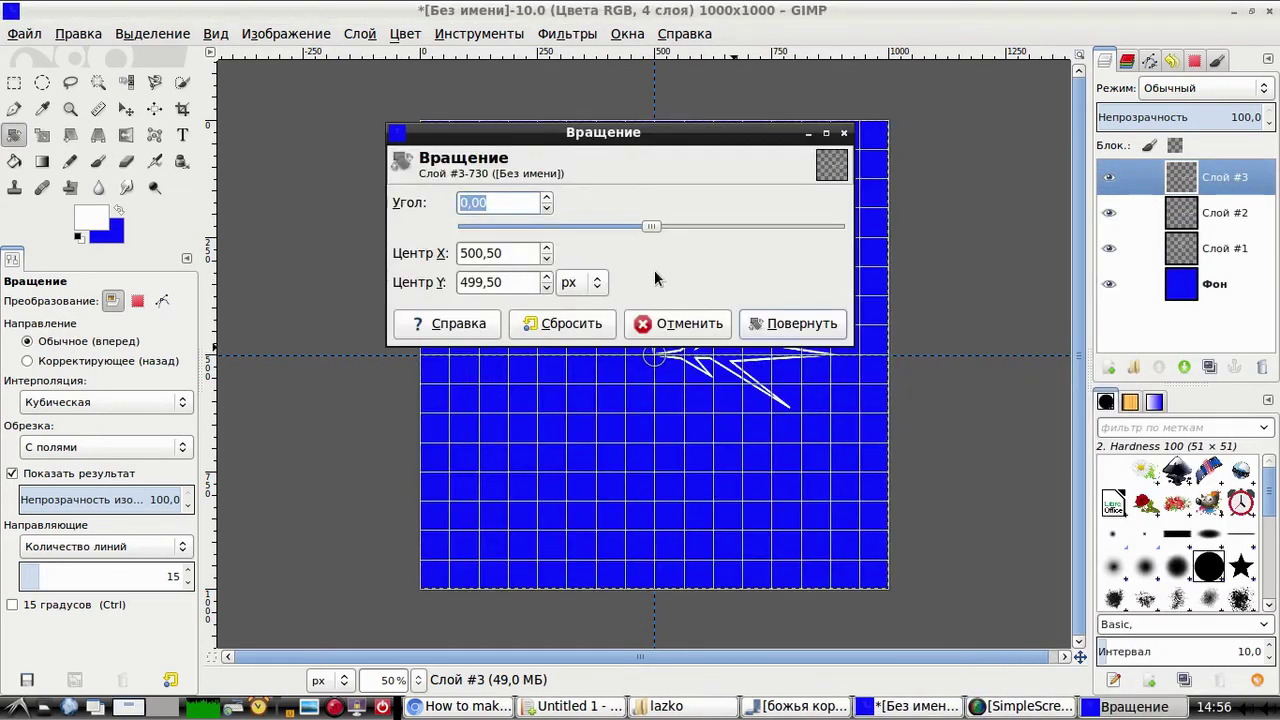
text(90)
click(780, 324)
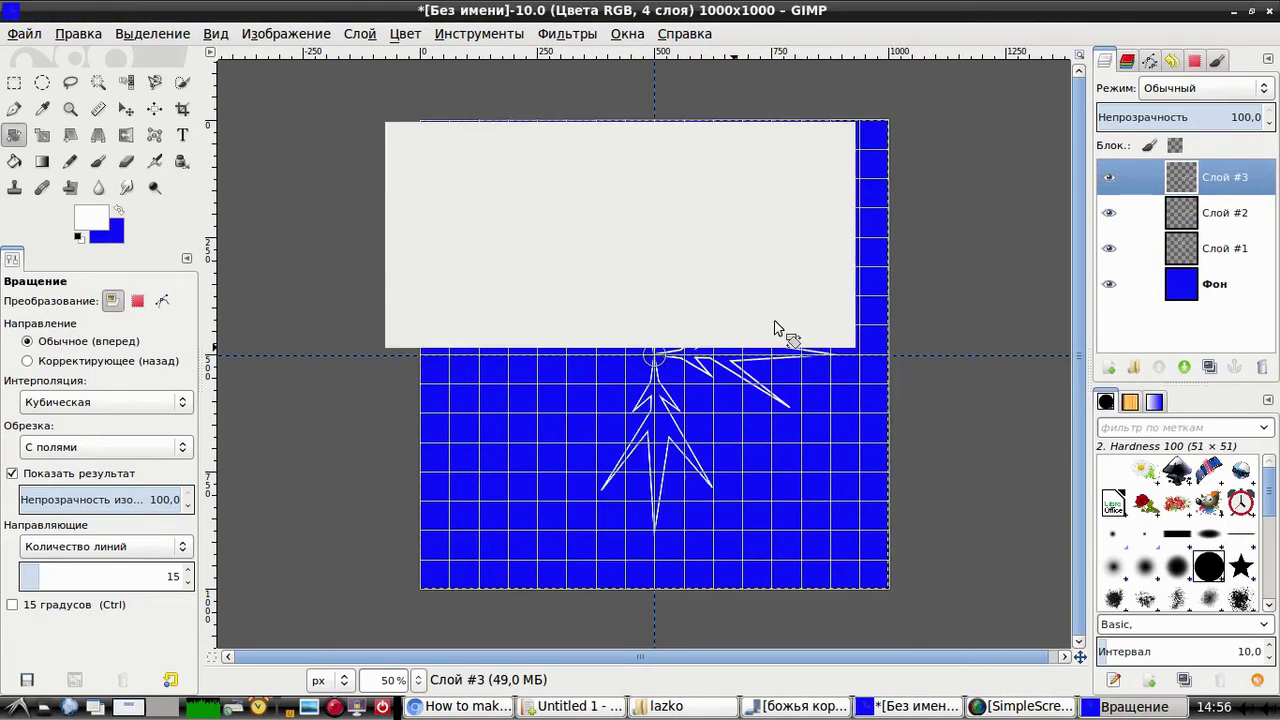
right_click(1198, 178)
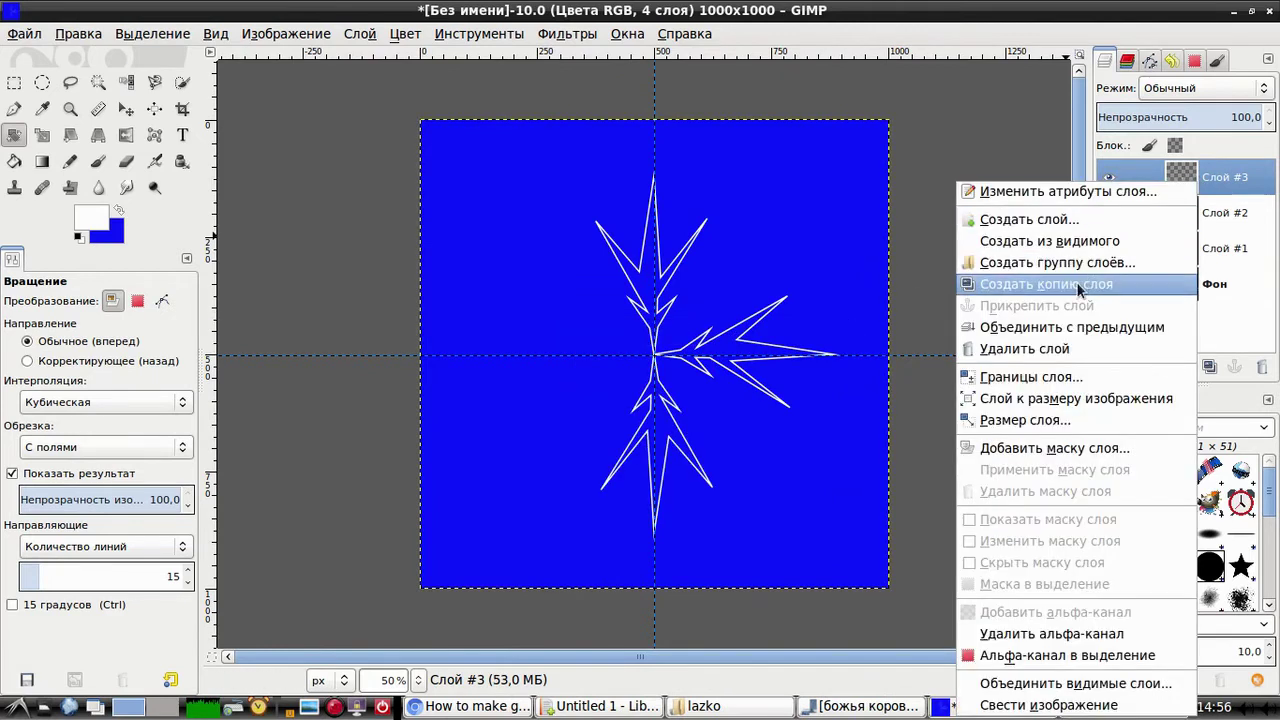
click(1057, 283)
click(685, 470)
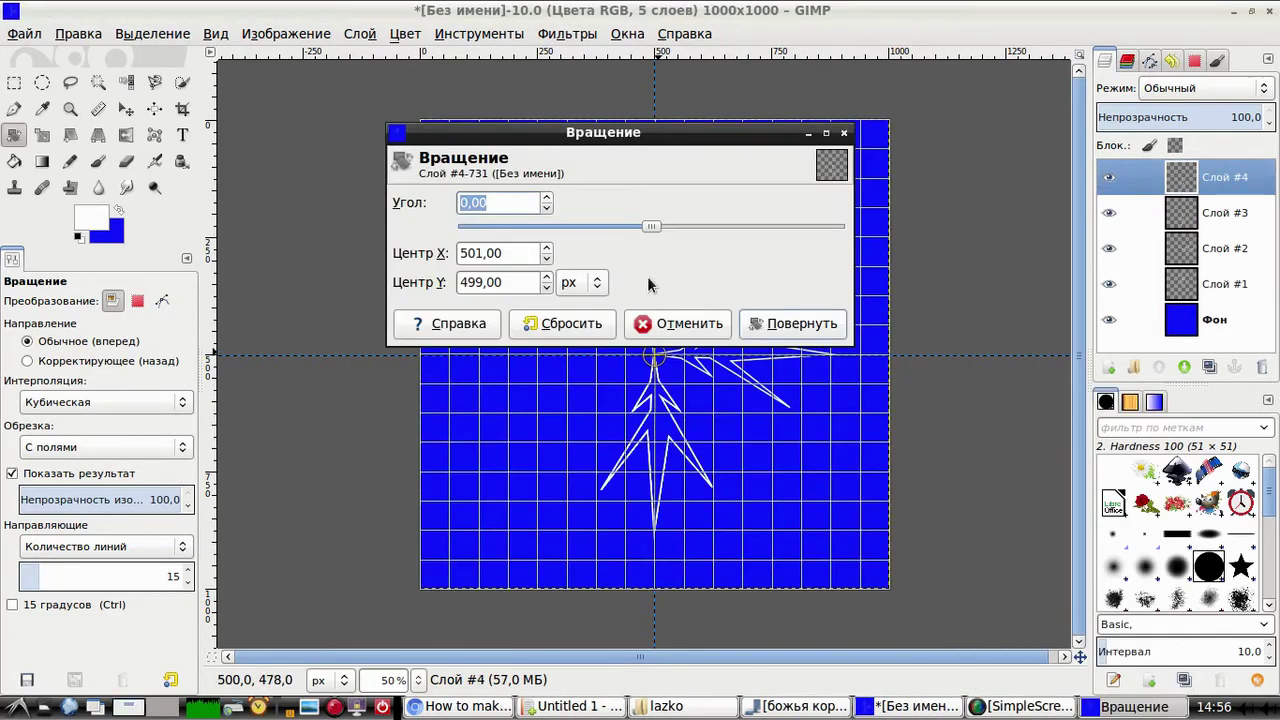
Step: Rotate the fourth arm to point left and merge the four arms into one layer
click(762, 318)
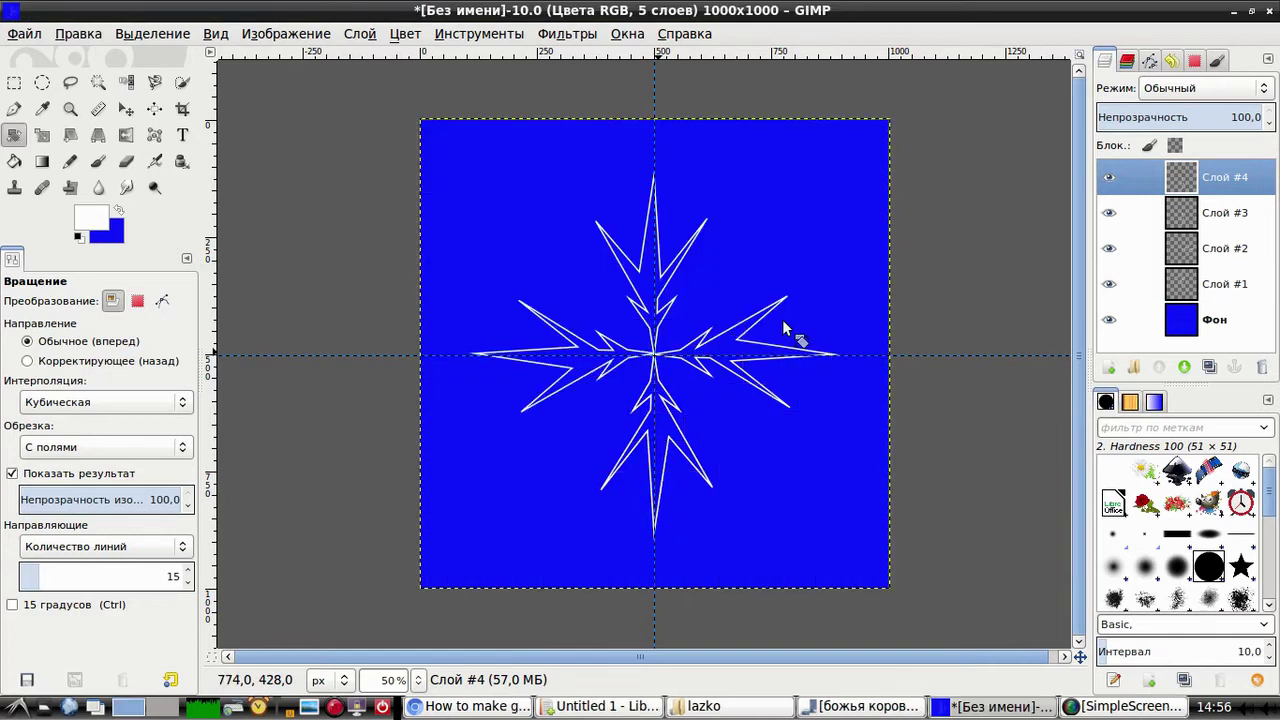
click(1109, 319)
right_click(1210, 180)
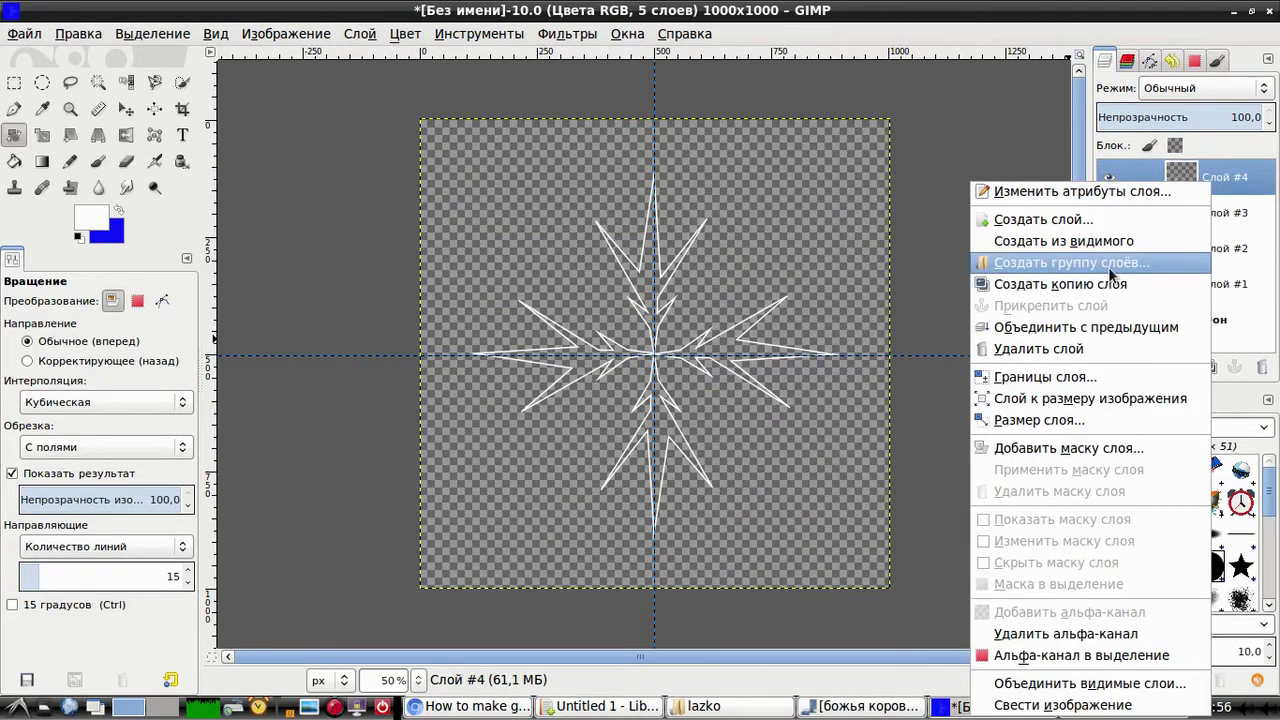
click(1098, 688)
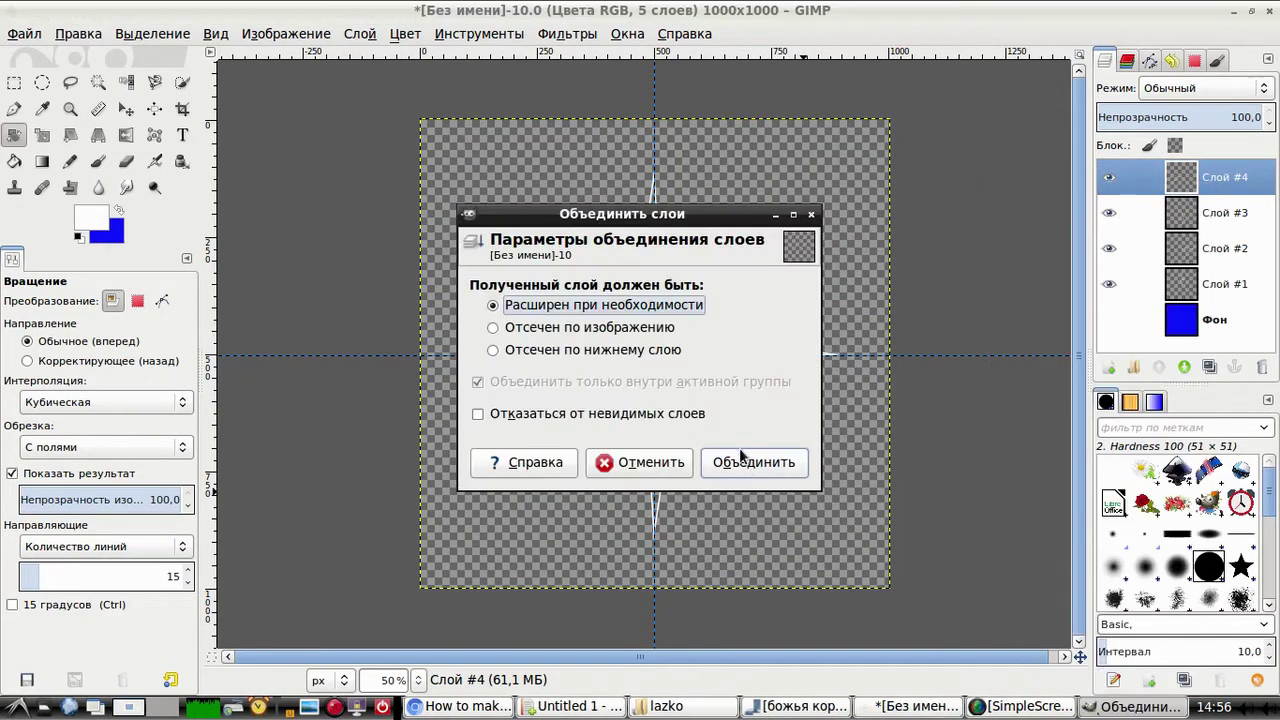
click(745, 462)
click(1108, 214)
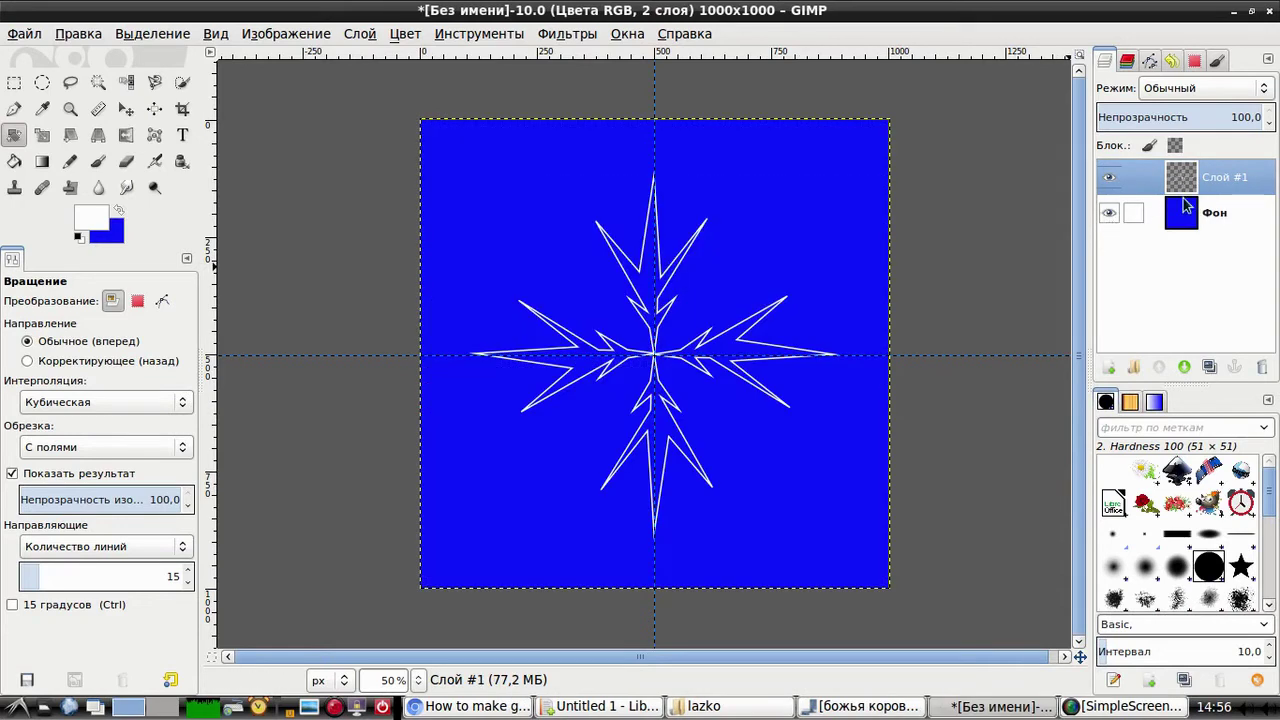
Step: Duplicate the four-armed star, rotate the copy 45°, and merge both into an eight-pointed star
right_click(1200, 179)
click(1090, 291)
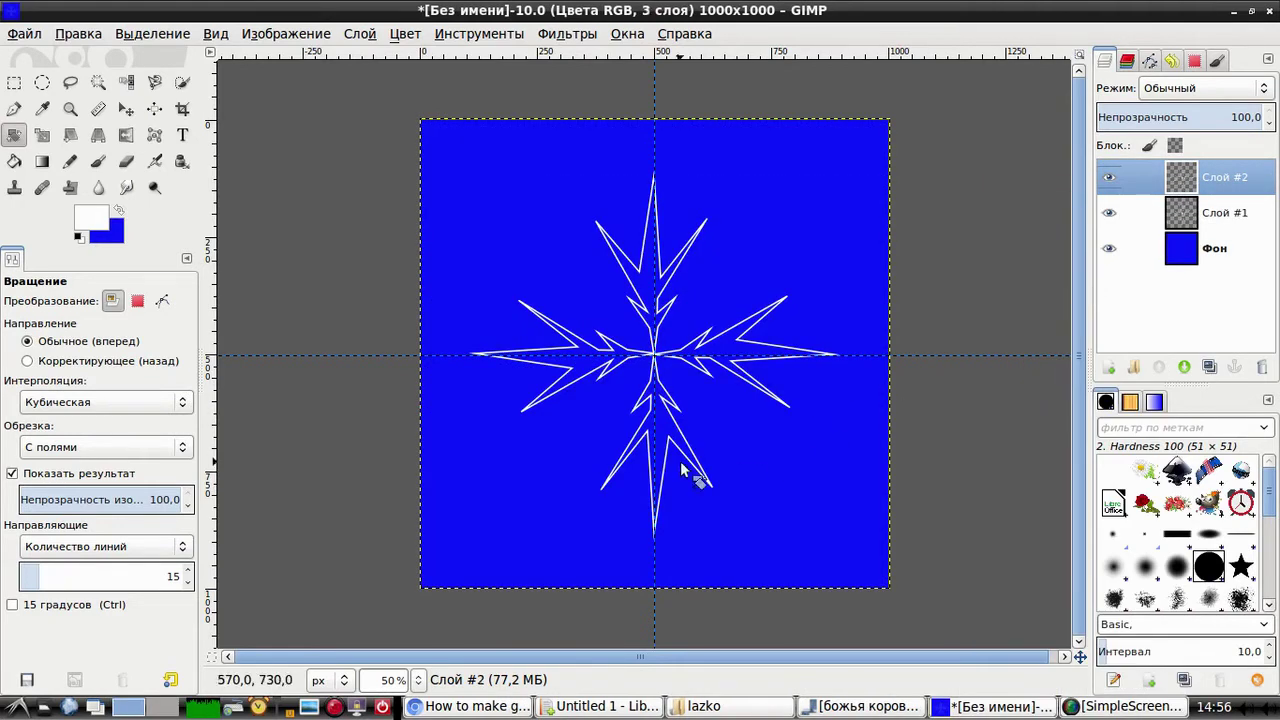
click(674, 358)
text(4)
click(787, 324)
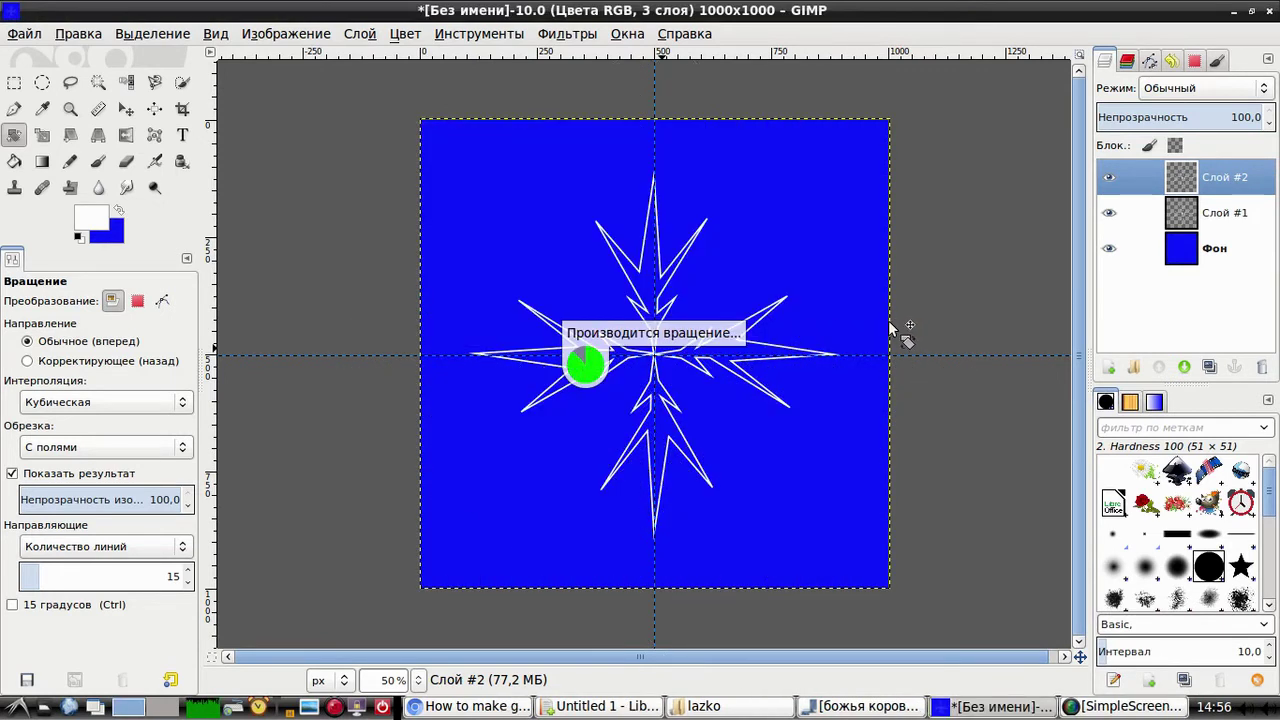
click(1106, 247)
right_click(1197, 177)
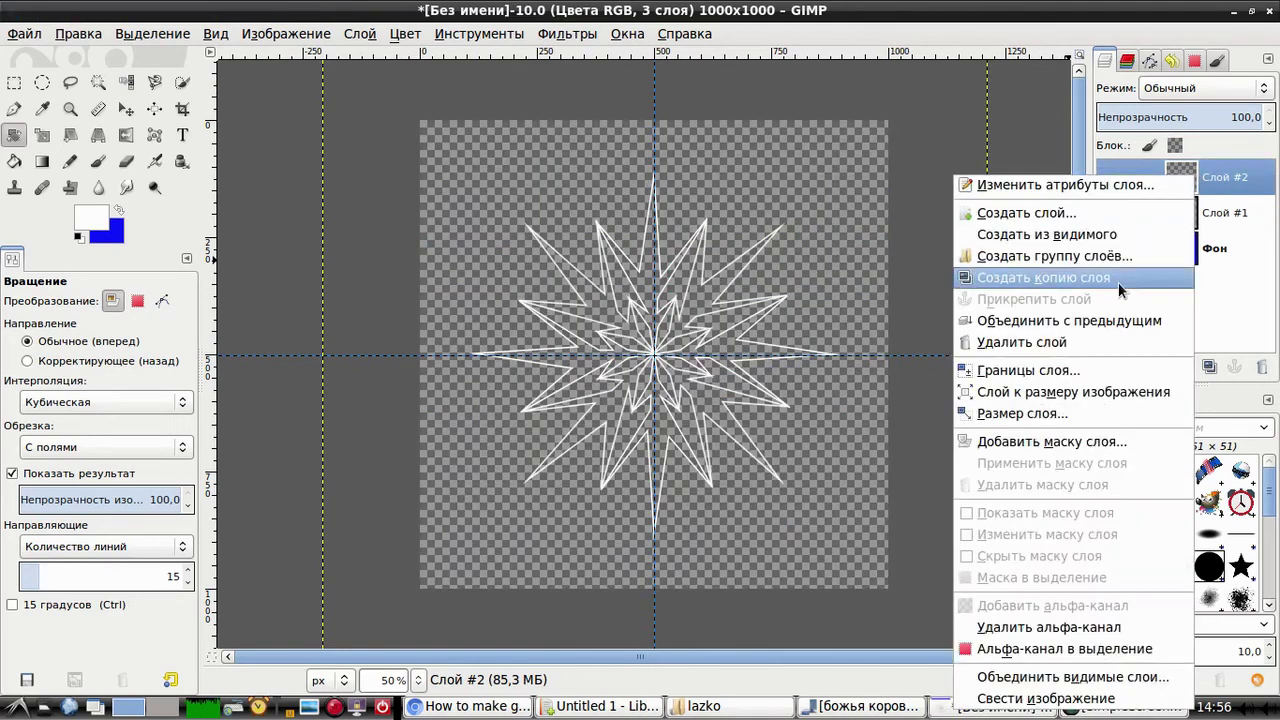
click(1000, 700)
click(768, 464)
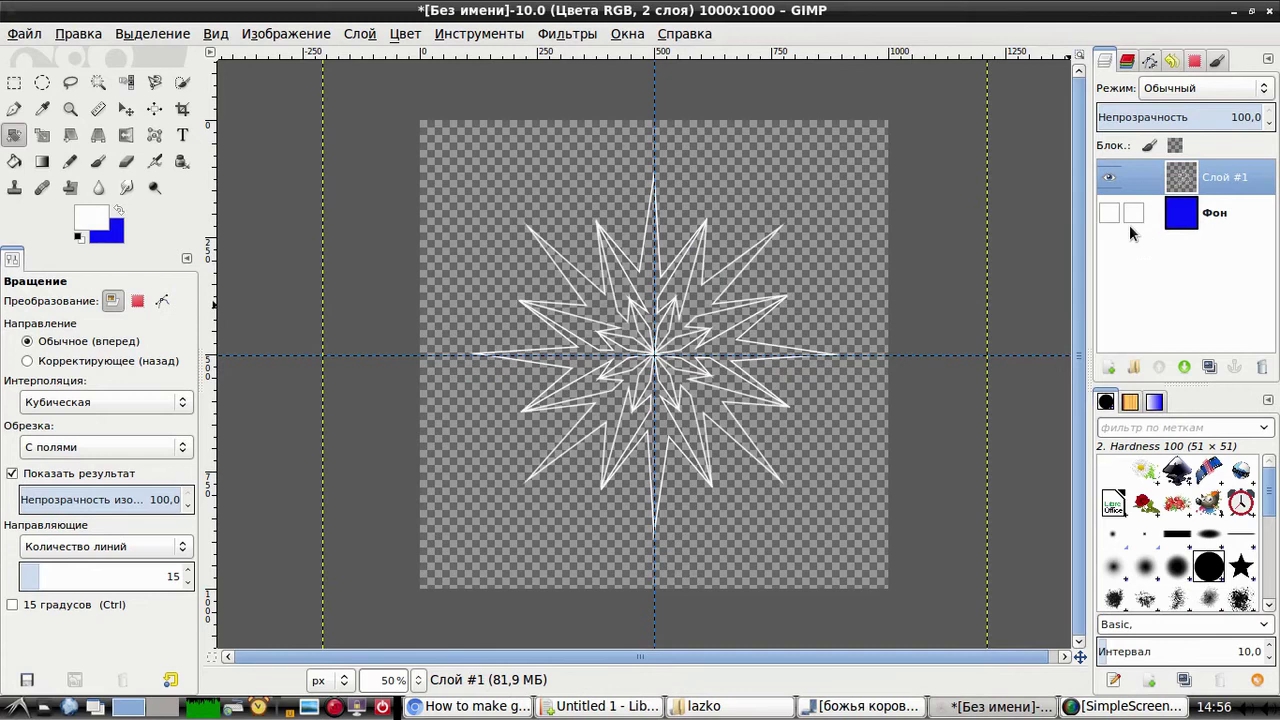
click(1108, 212)
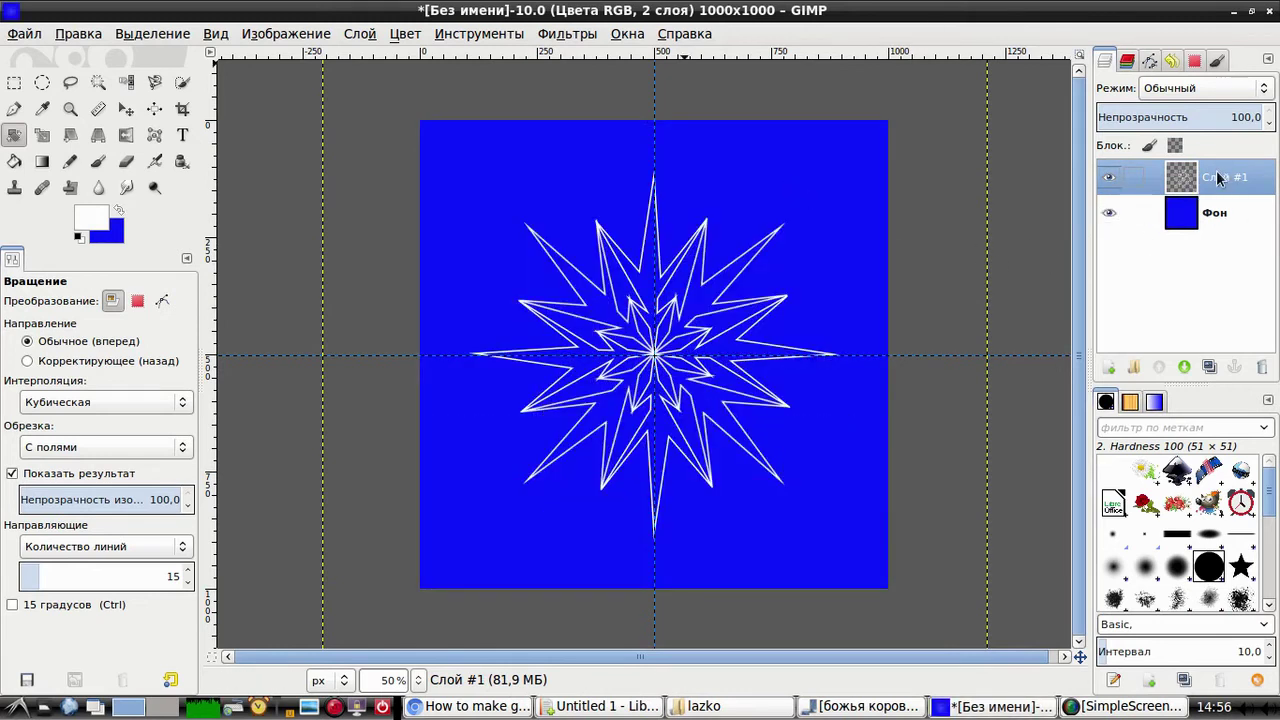
Step: Duplicate the star layer and apply a 10 px Gaussian blur to the copy
right_click(1218, 178)
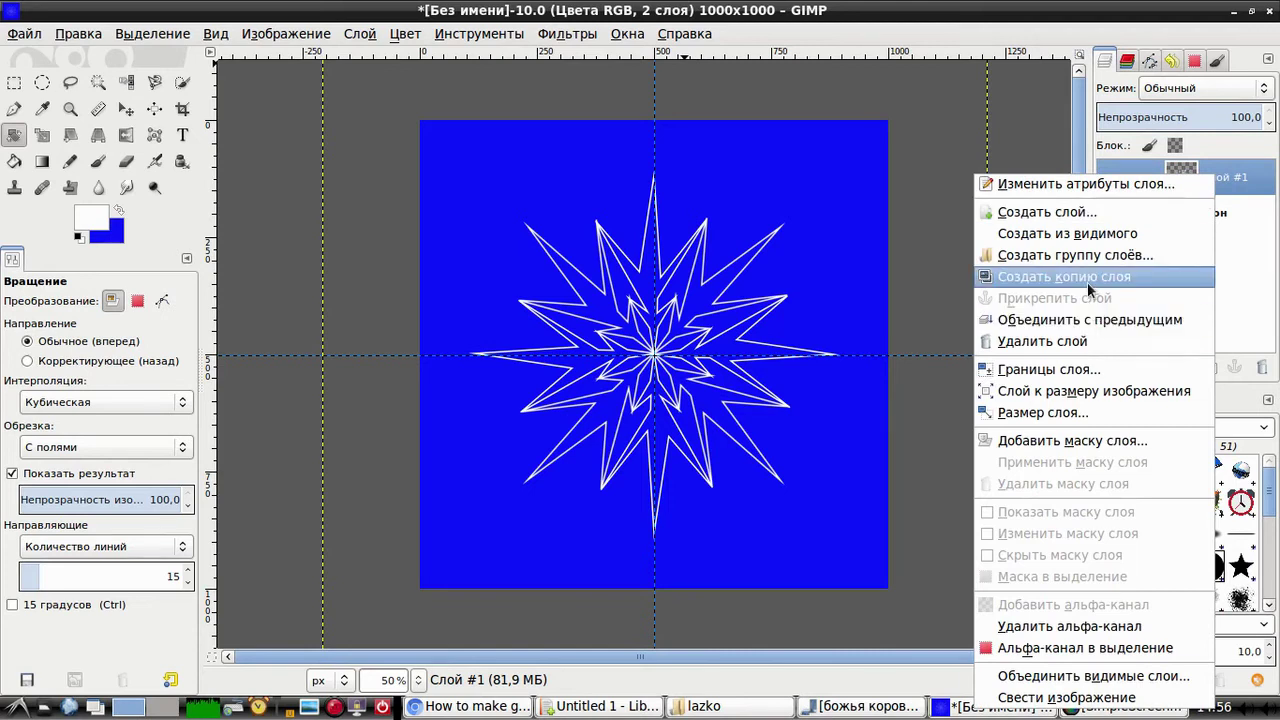
click(1087, 280)
click(572, 35)
mouse_move(760, 148)
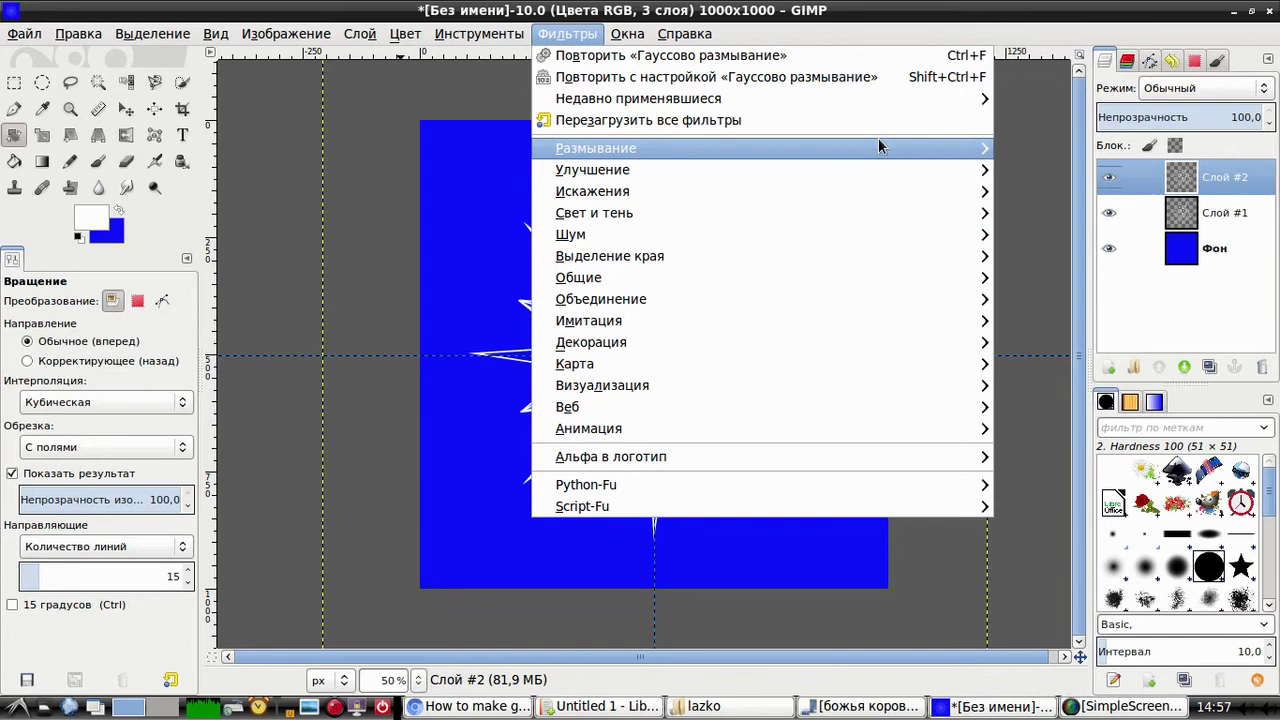
click(360, 193)
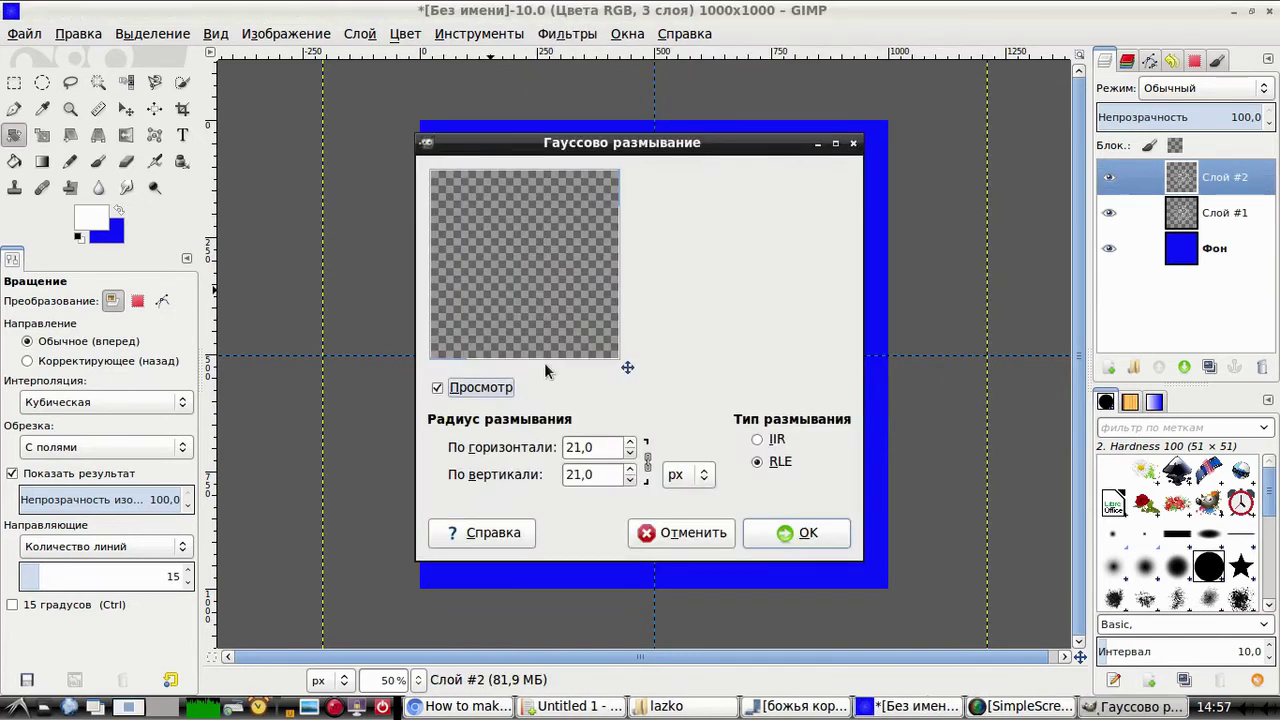
click(631, 479)
click(631, 480)
click(631, 480)
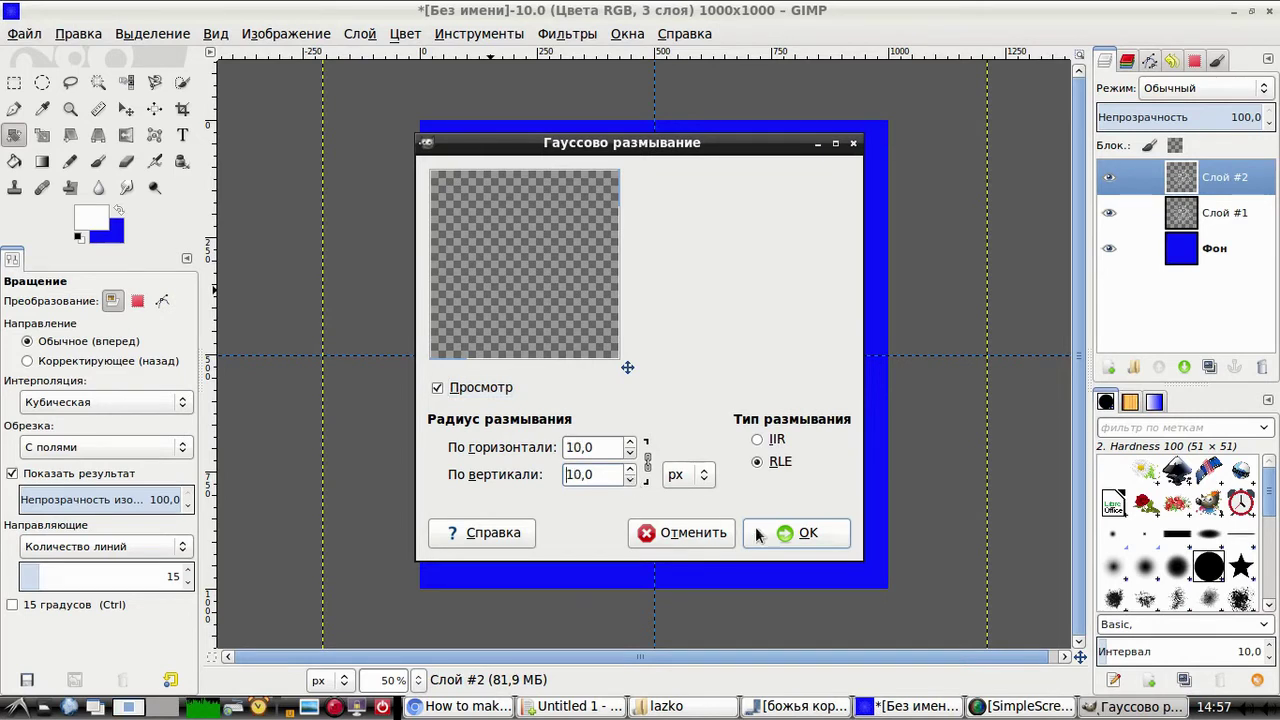
click(757, 530)
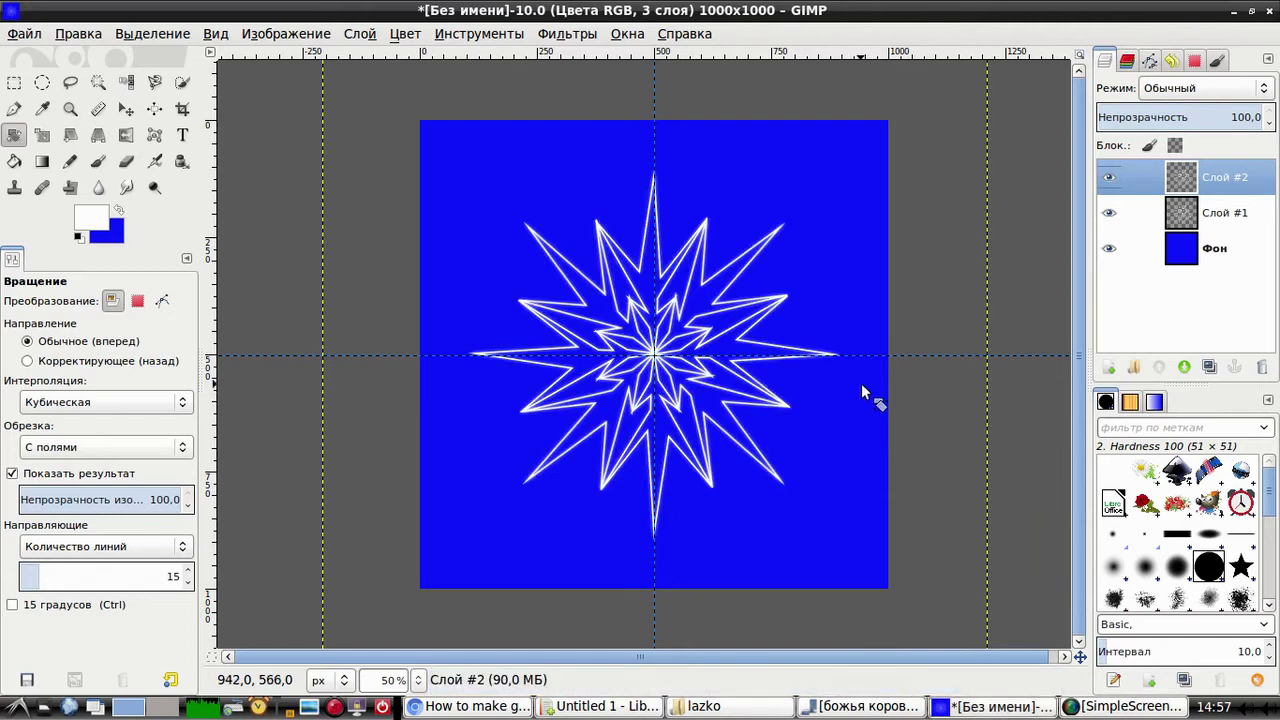
Step: Colorize the star layer cyan with hue 166, saturation 92 and lightness -35
click(563, 34)
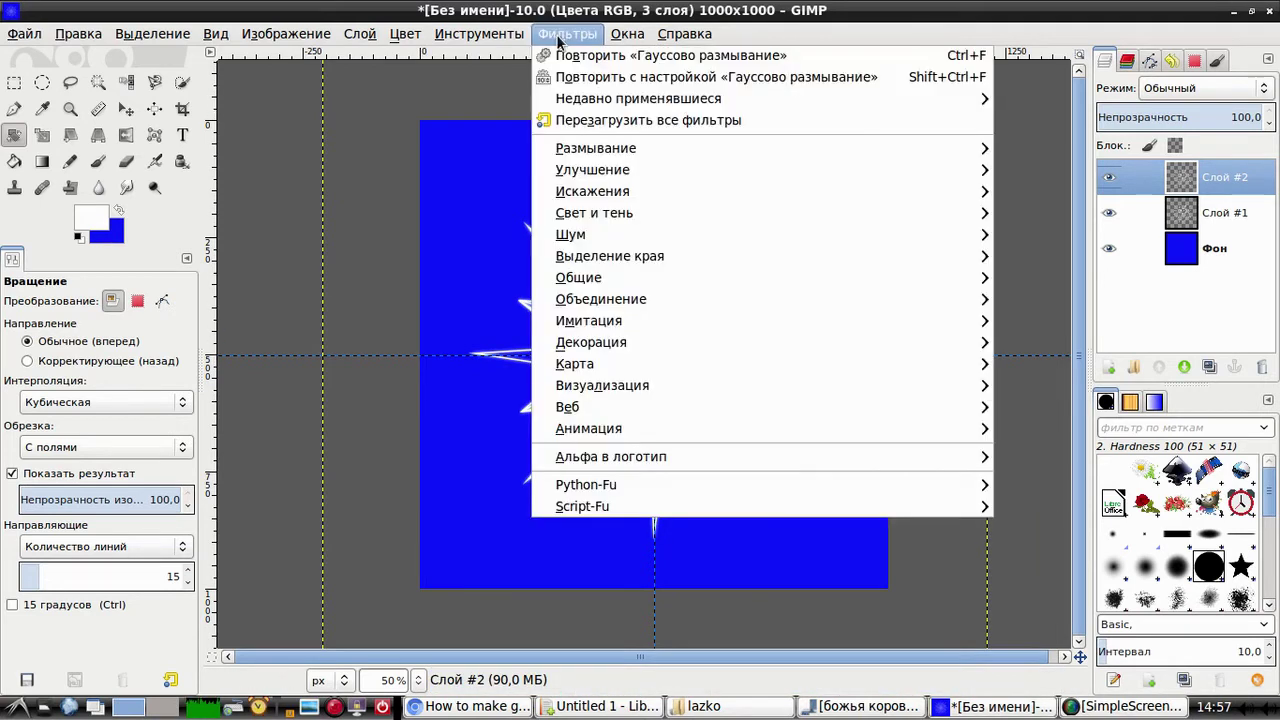
mouse_move(405, 34)
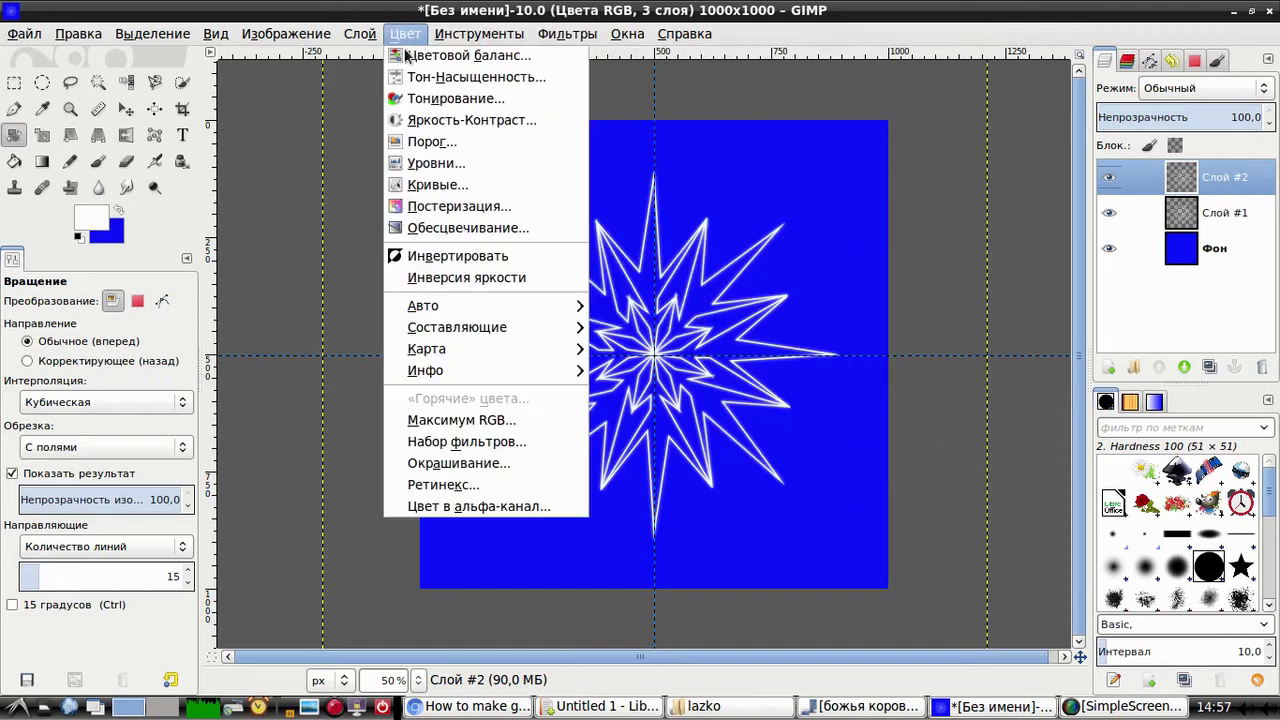
click(420, 98)
mouse_move(265, 205)
mouse_down()
mouse_move(222, 205)
mouse_move(375, 178)
mouse_up()
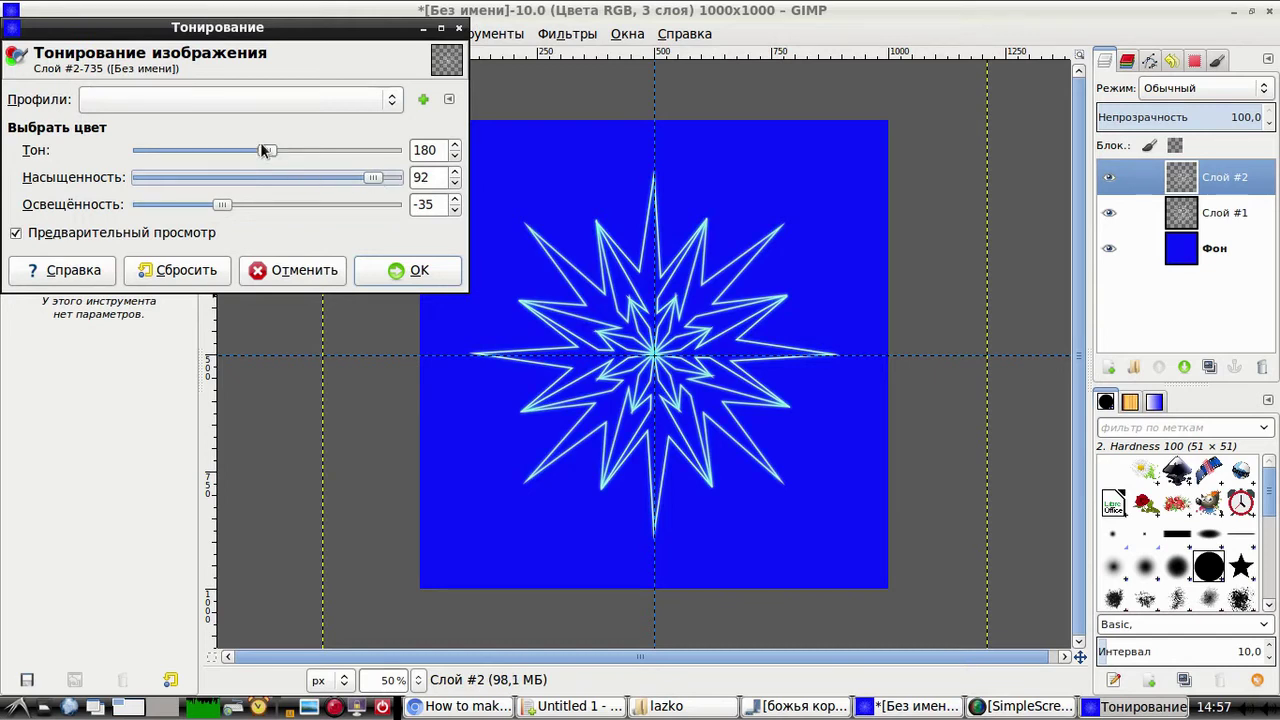
drag(262, 150, 253, 163)
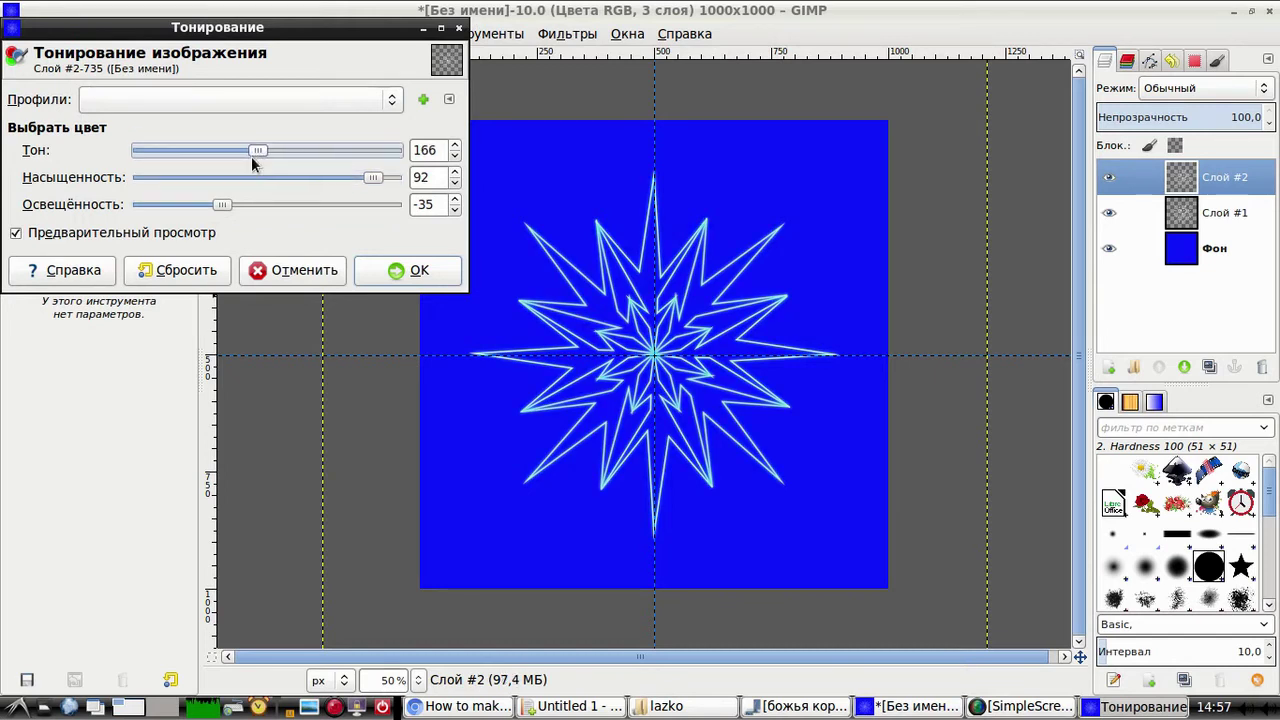
click(389, 271)
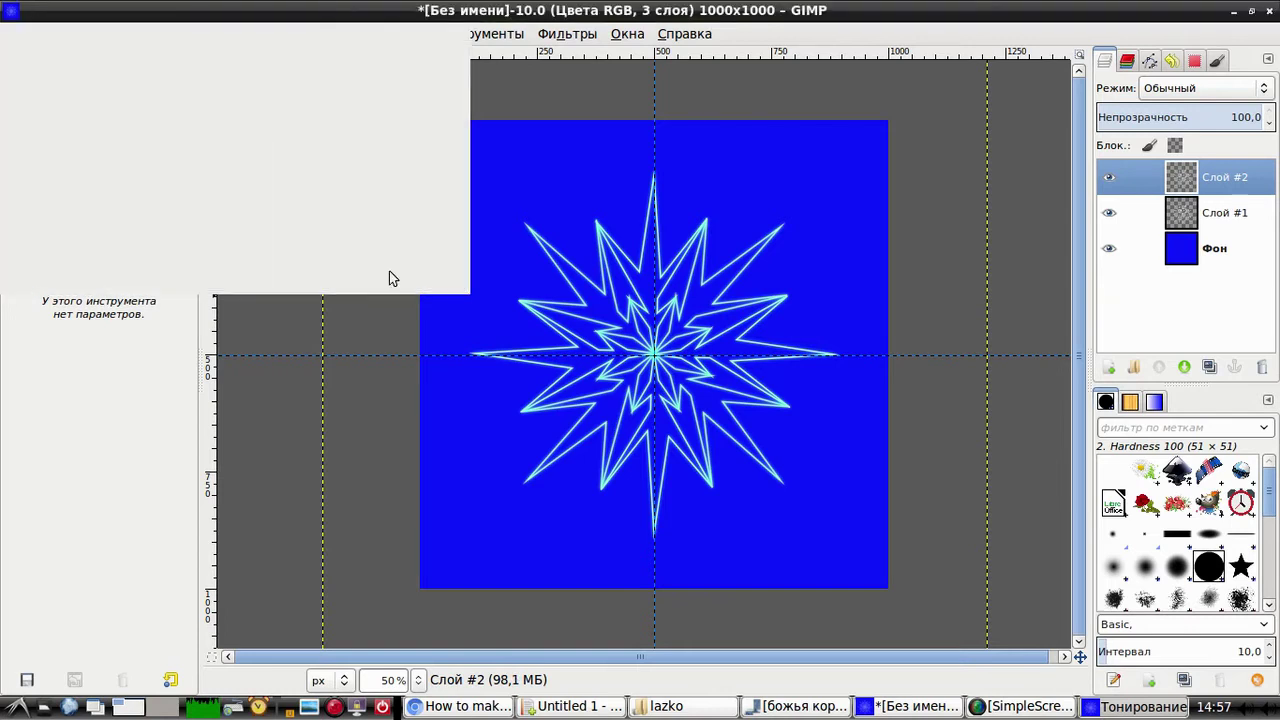
Step: Duplicate the star layer as Слой #3 and repeat the Gaussian blur on it
right_click(1220, 180)
click(1100, 282)
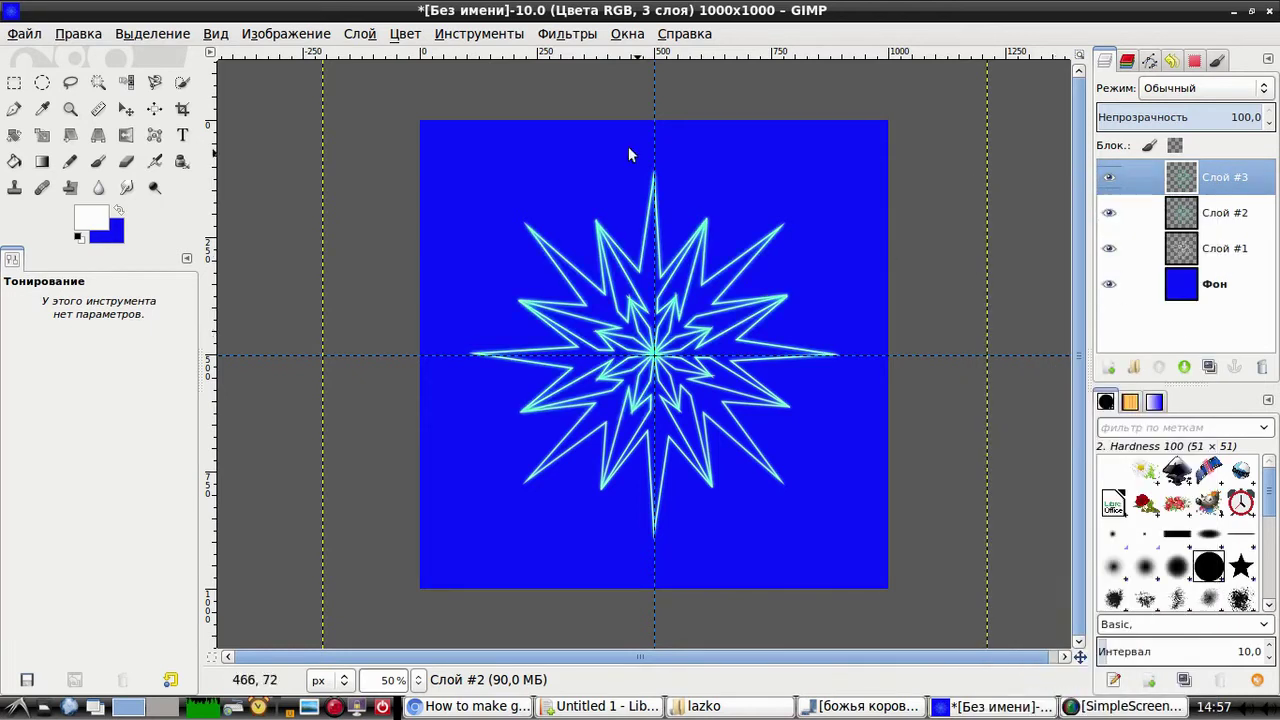
click(563, 37)
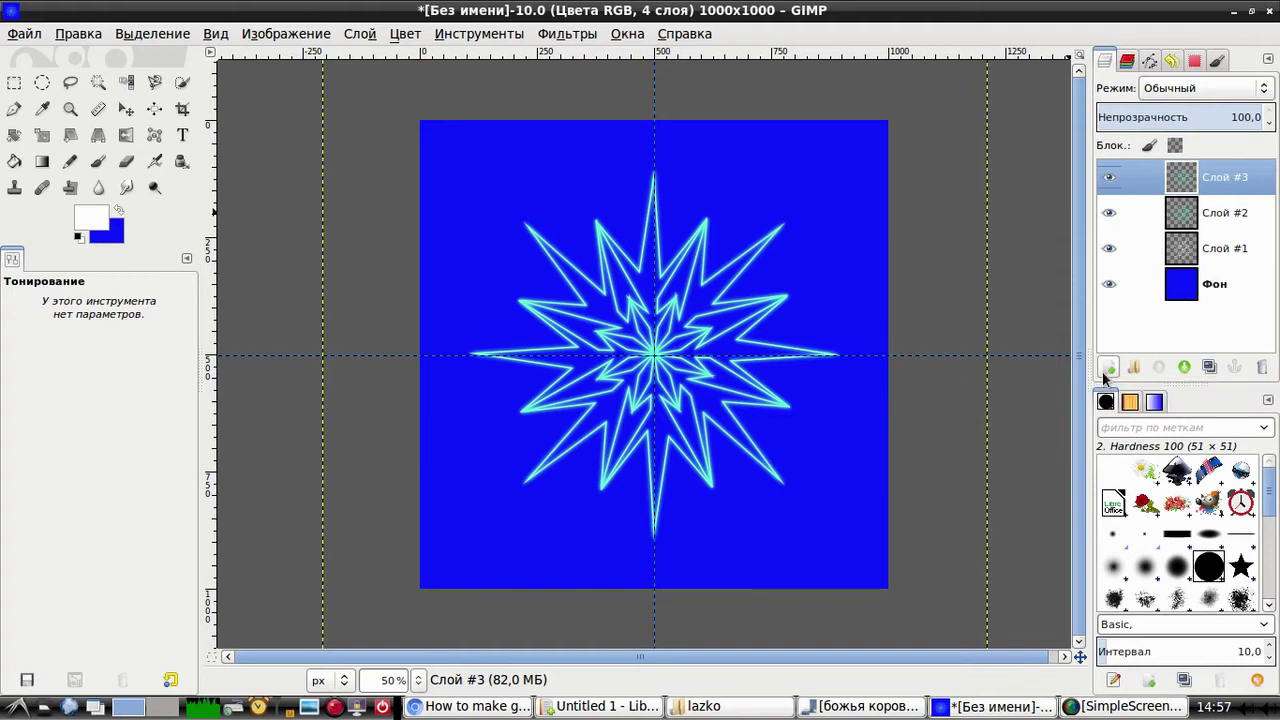
Step: Merge the visible star layers into one with Фон hidden, then show Фон again
click(1108, 285)
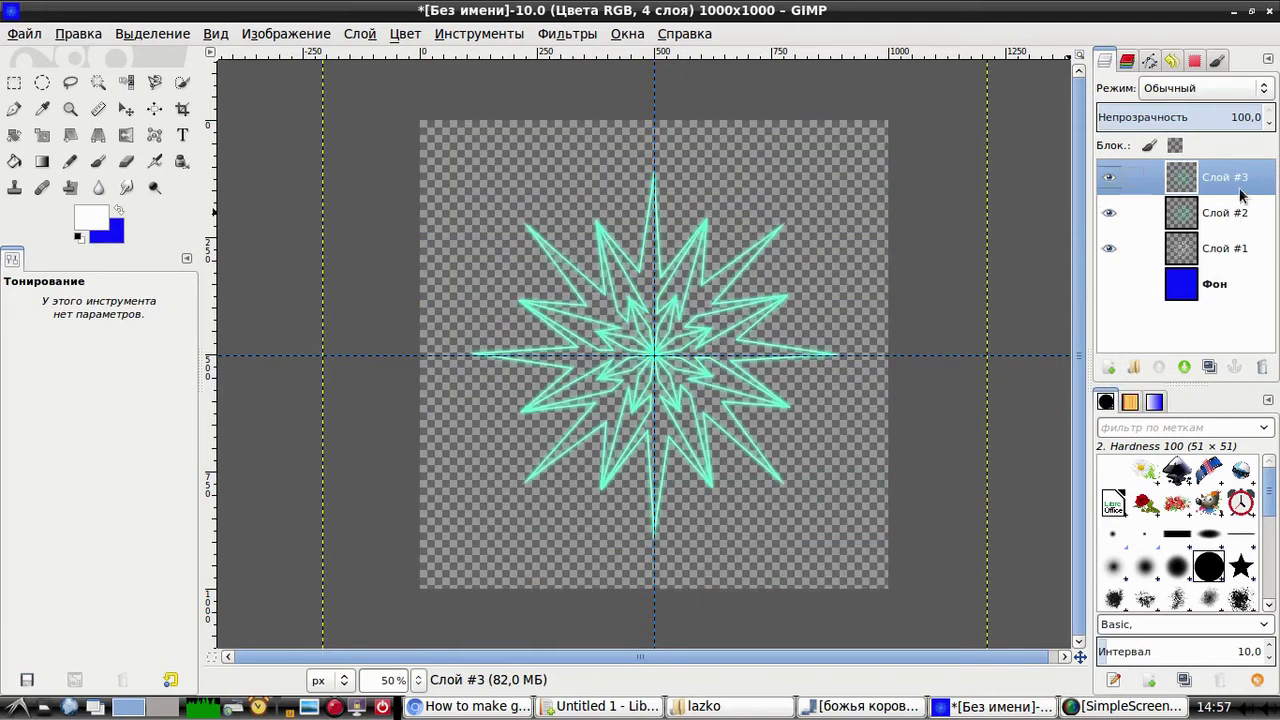
click(1219, 222)
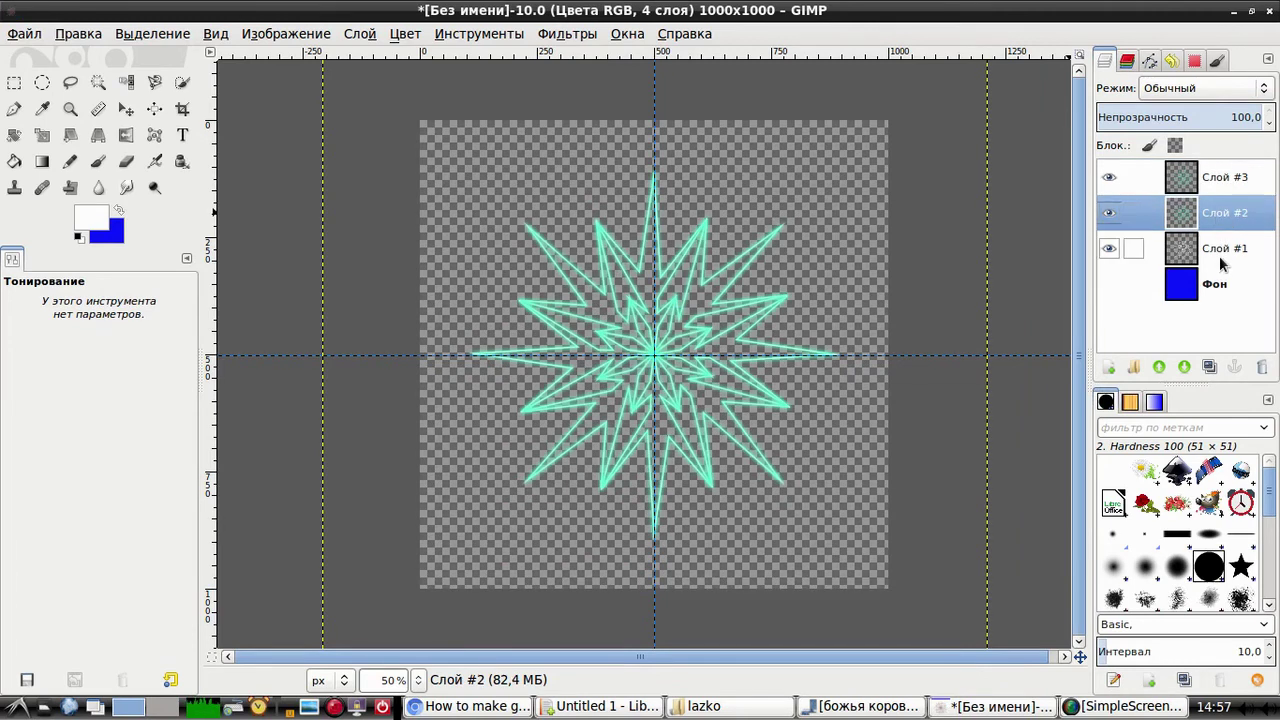
click(1219, 257)
click(1112, 250)
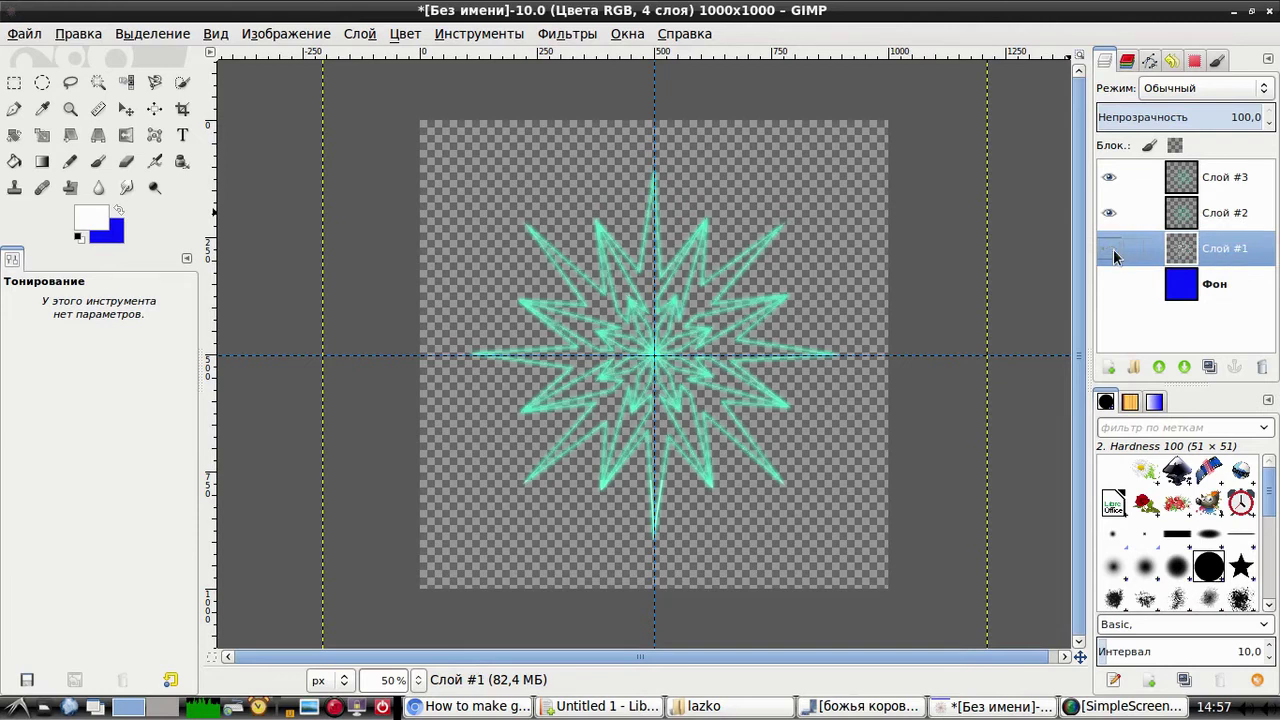
right_click(1212, 248)
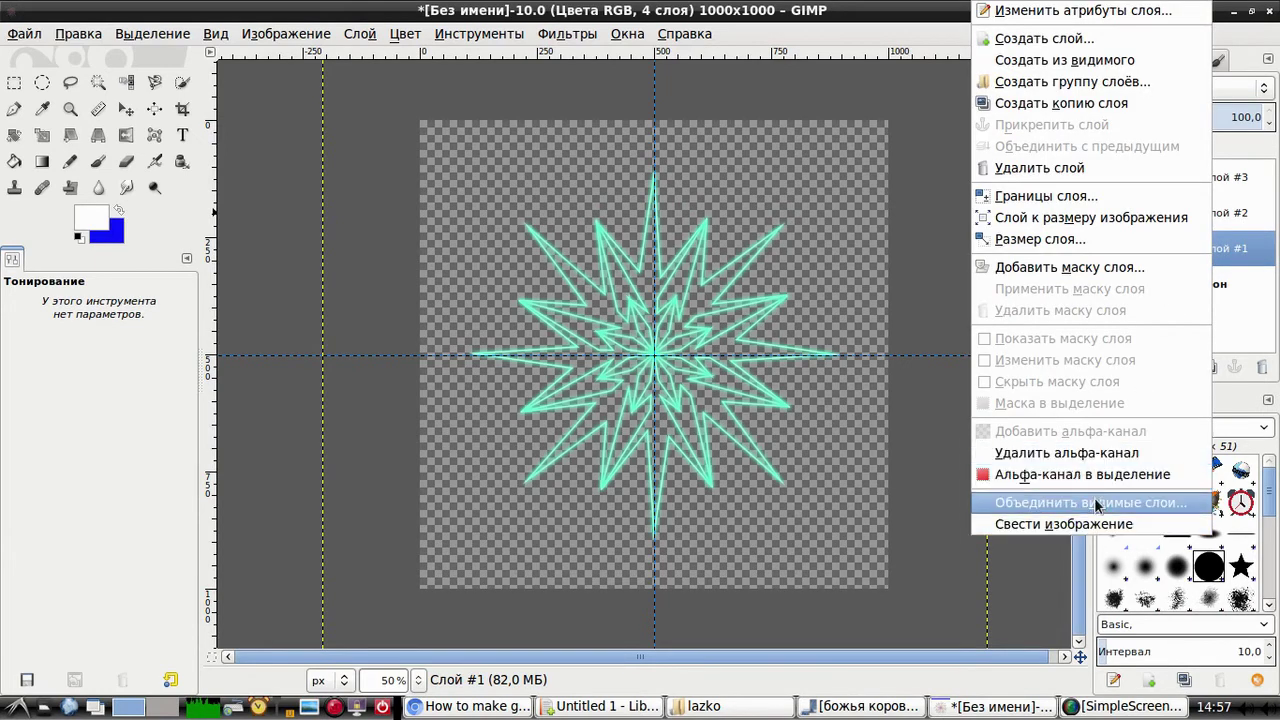
click(1097, 502)
click(752, 458)
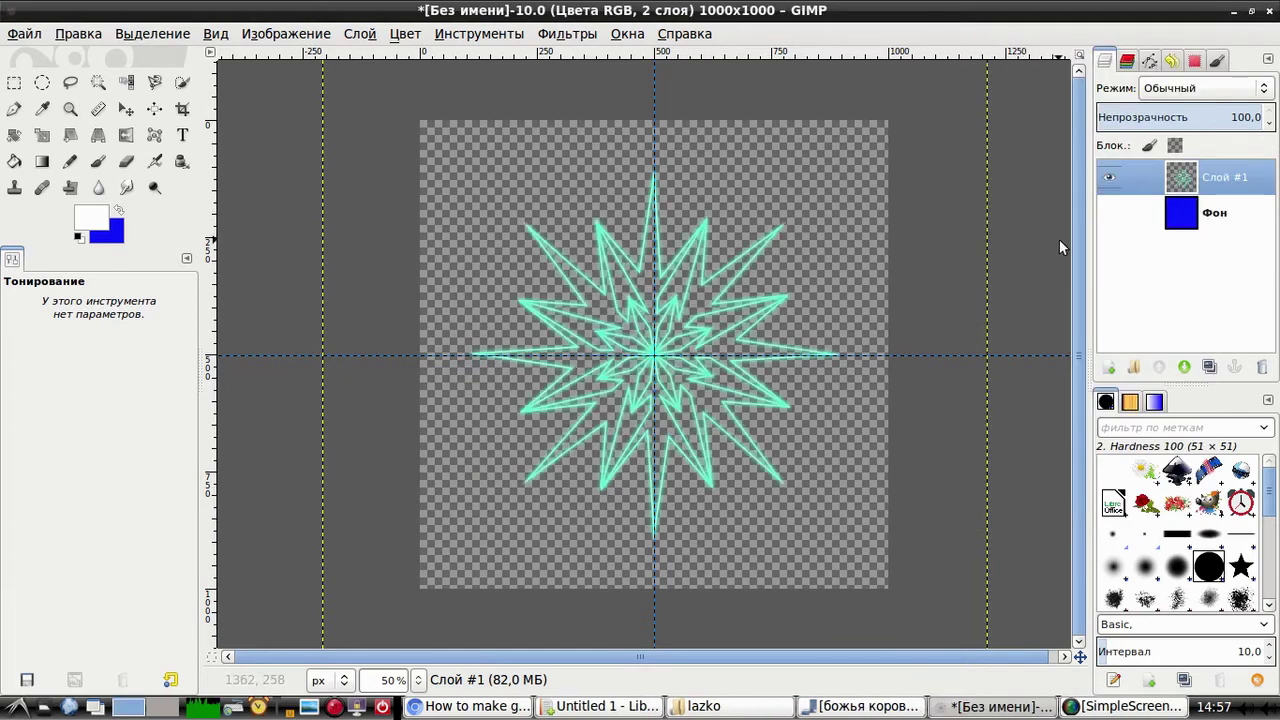
click(1108, 213)
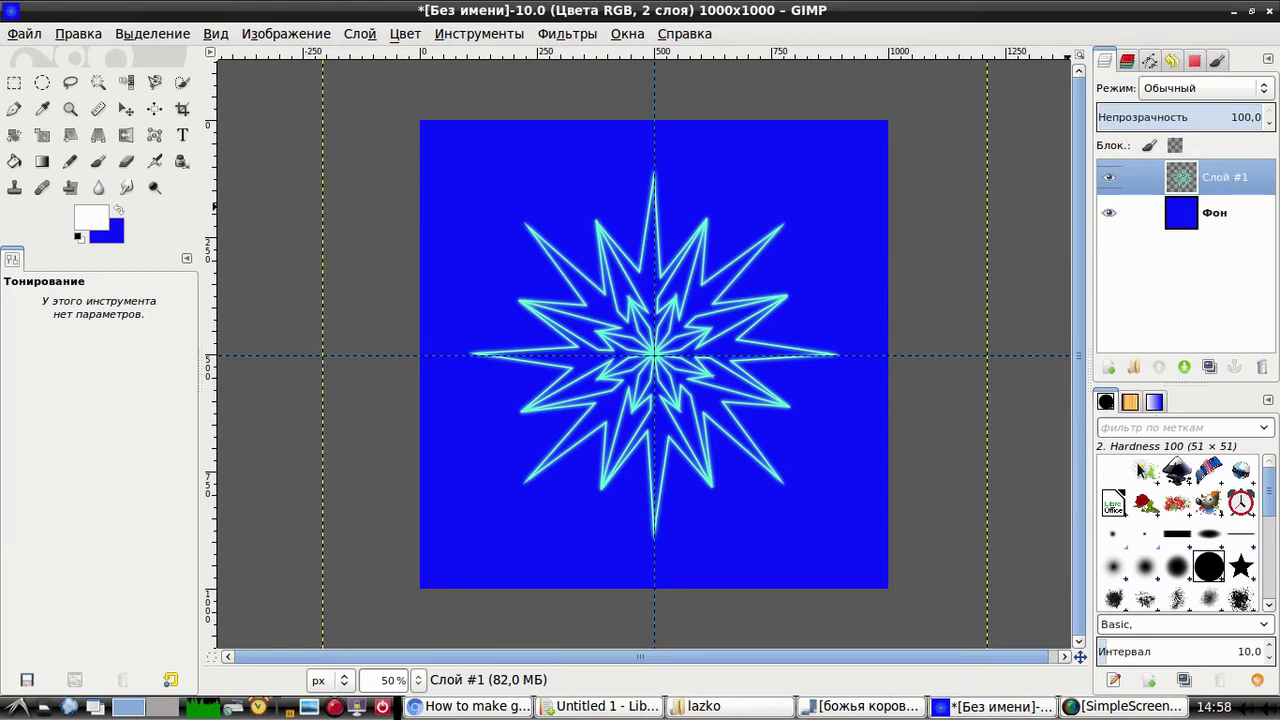
Step: Ready the Paintbrush with the Hardness 025 brush at size 123.68 and add an empty layer
click(97, 161)
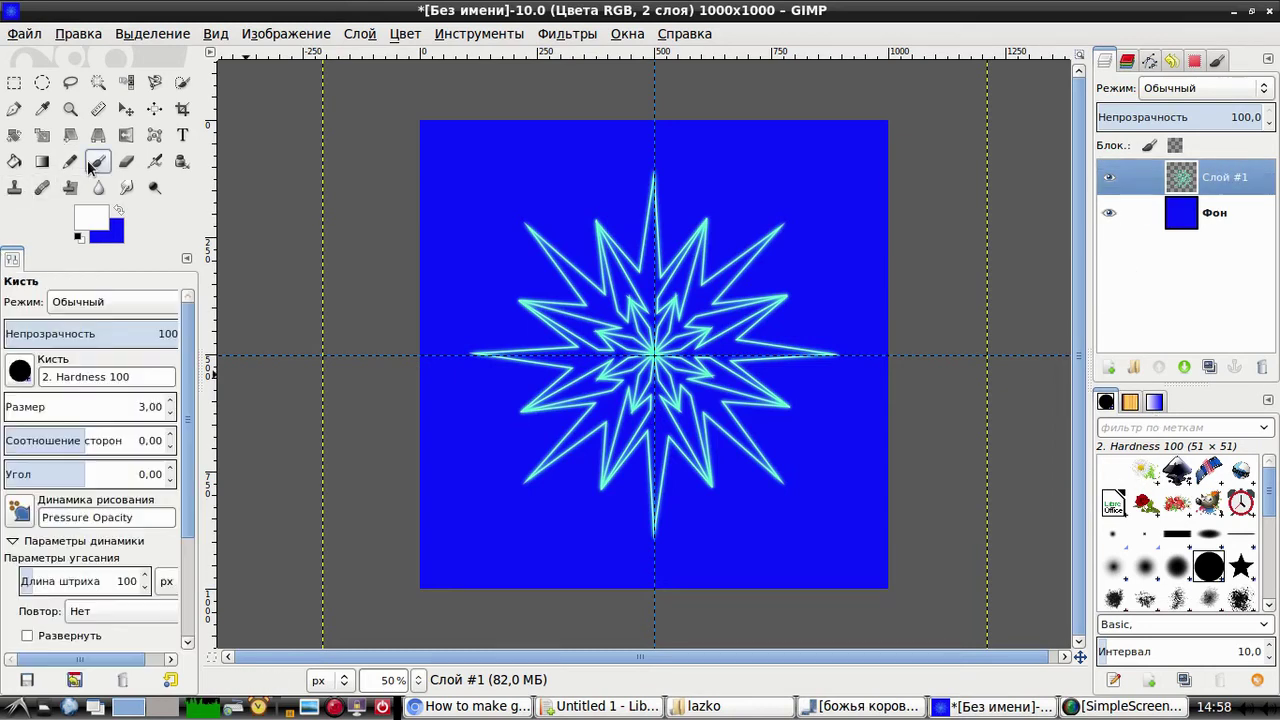
click(1115, 567)
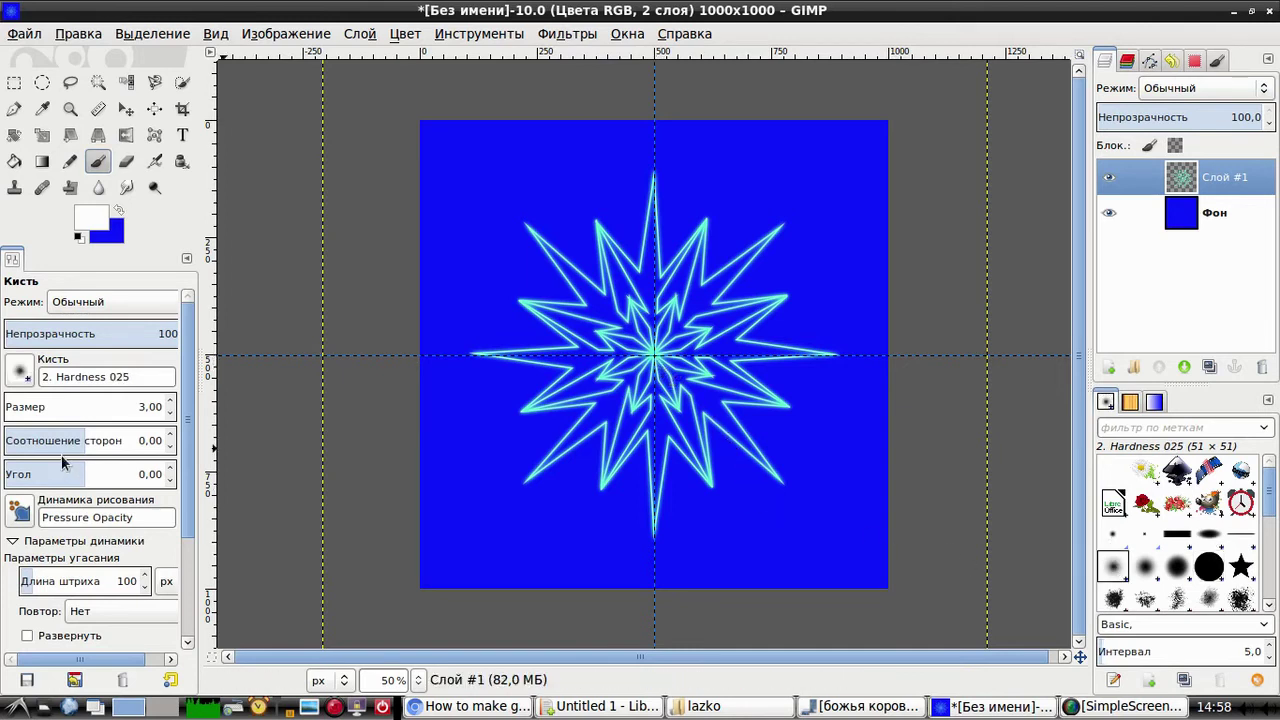
drag(24, 408, 124, 408)
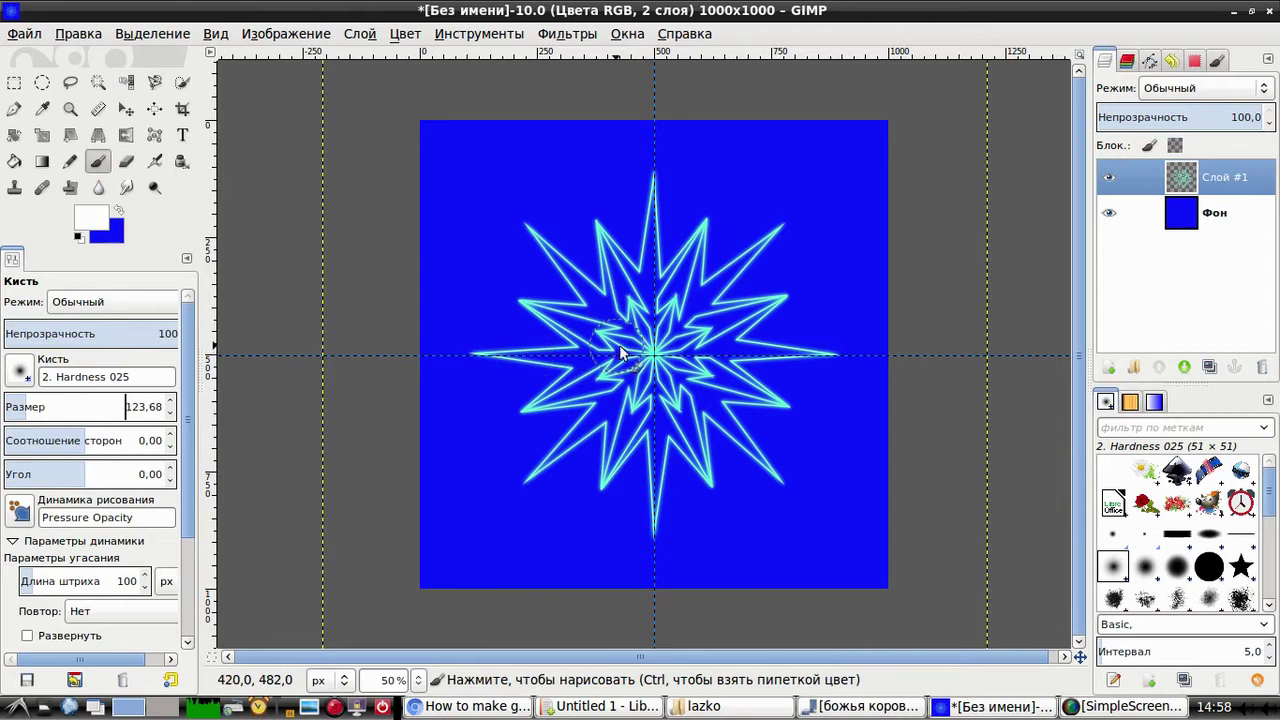
click(1108, 367)
click(770, 496)
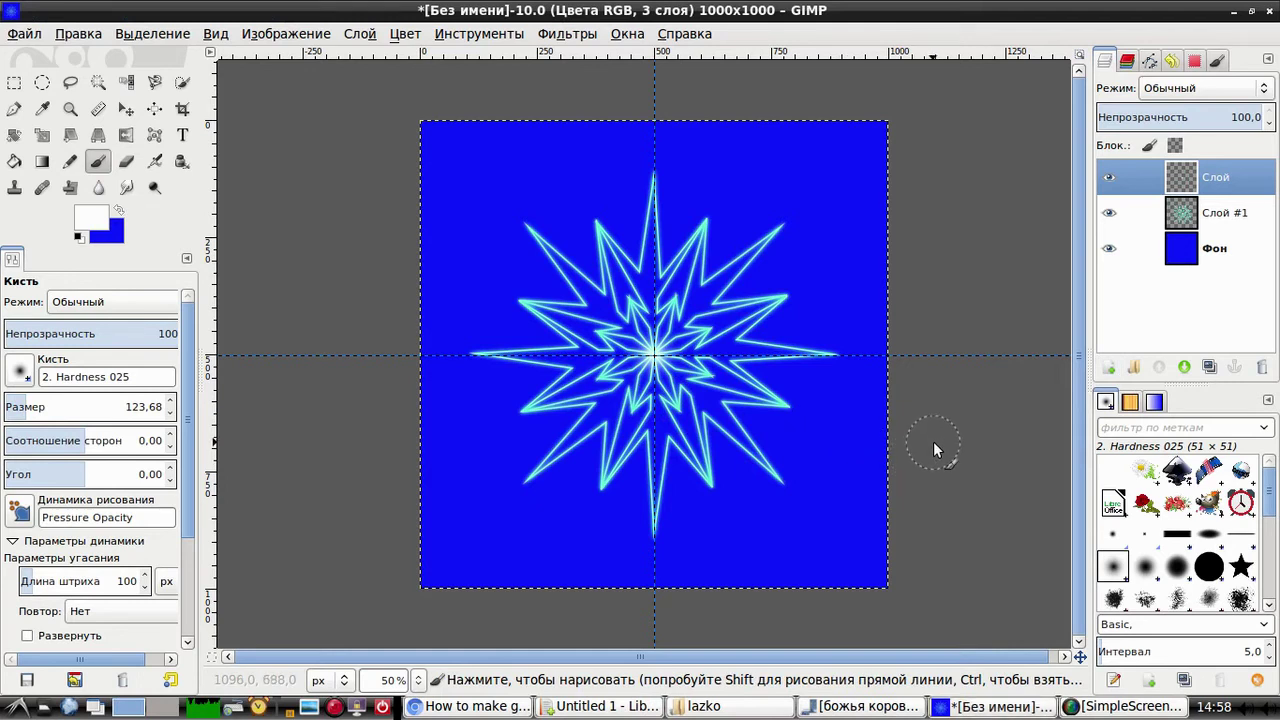
Step: On a new layer Слой #2, paint a soft glow at the star's centre with brush size 263.89
click(1108, 372)
click(752, 488)
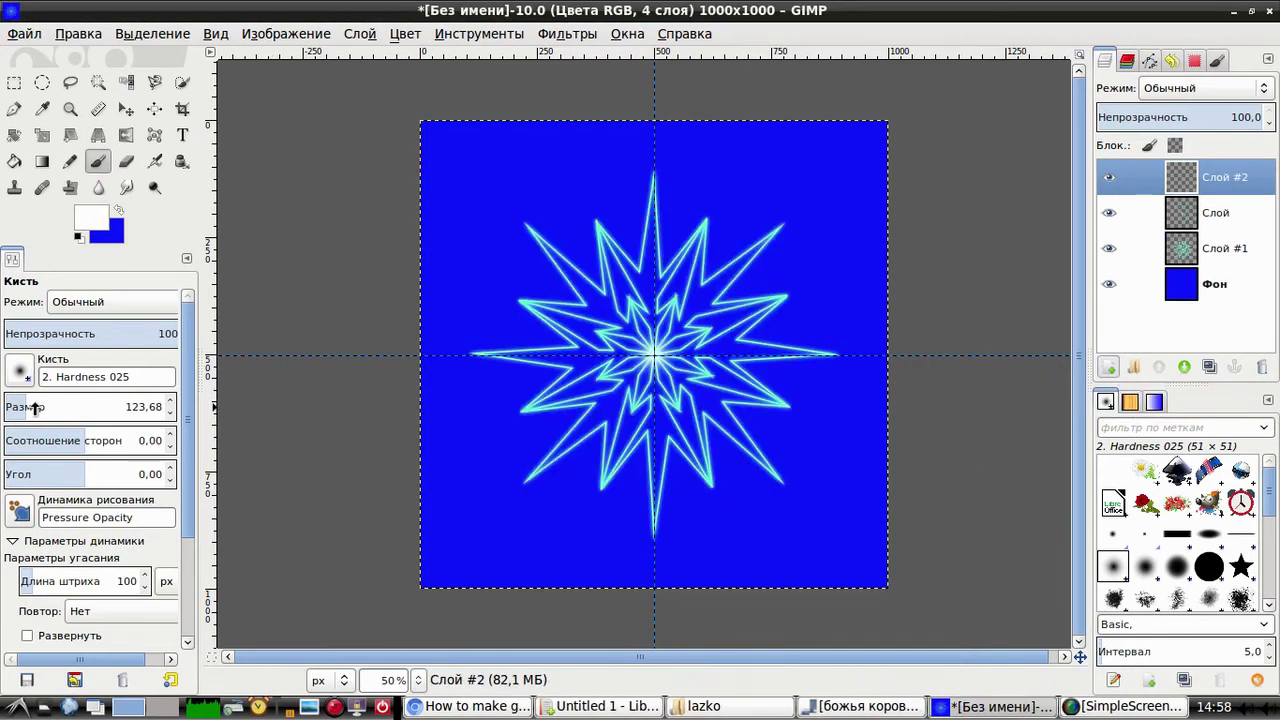
drag(45, 407, 124, 407)
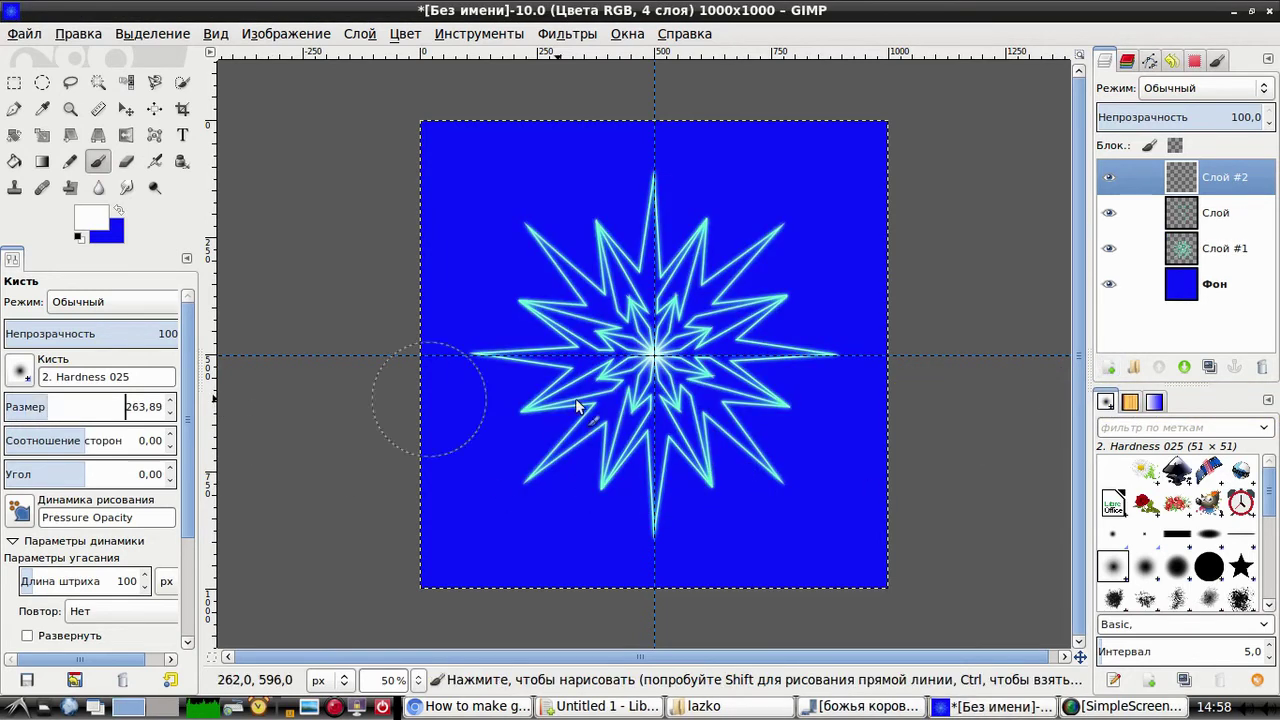
click(654, 356)
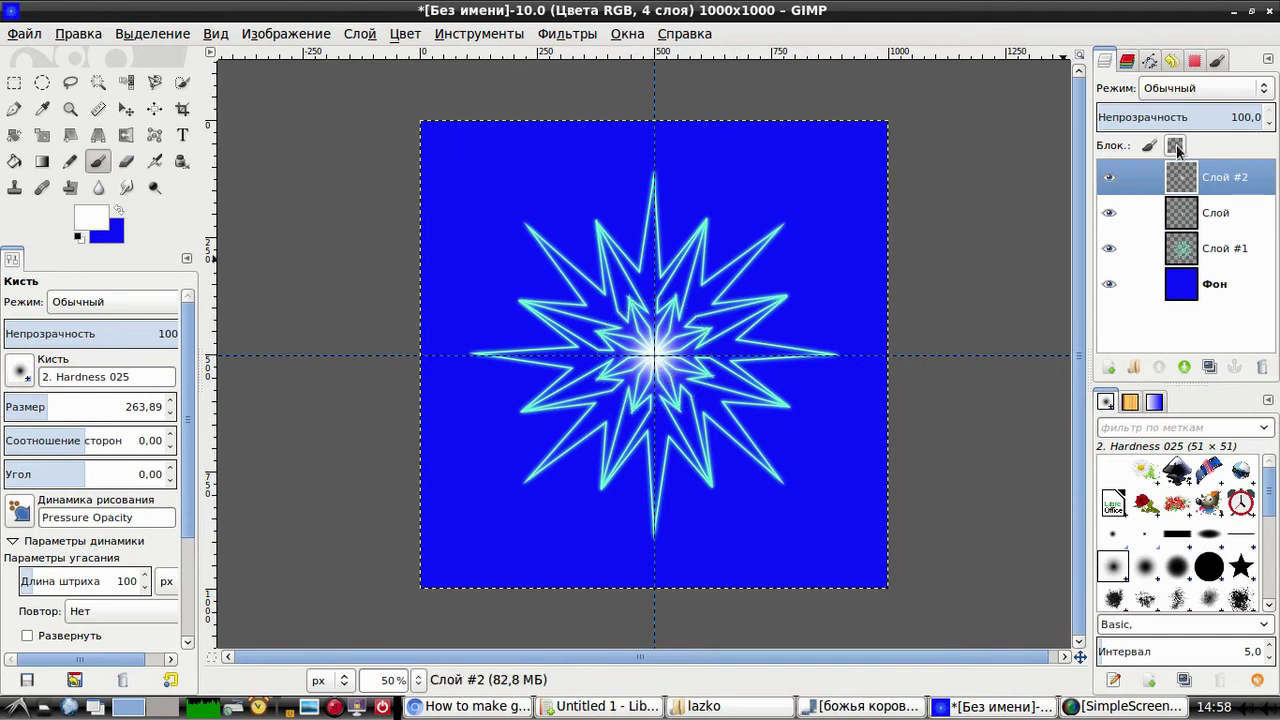
Step: Set the glow layer's opacity to 87.6 and colorize it with hue 180, lightness -25
click(1159, 118)
click(1172, 118)
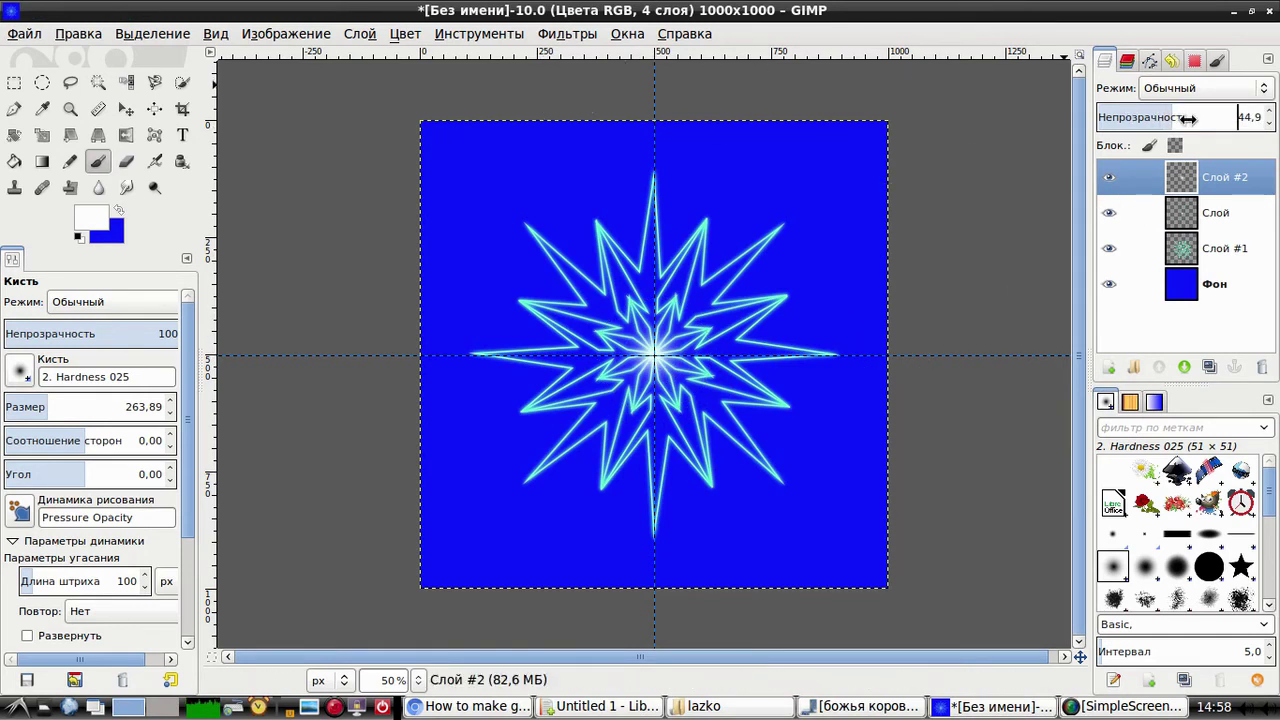
click(1188, 117)
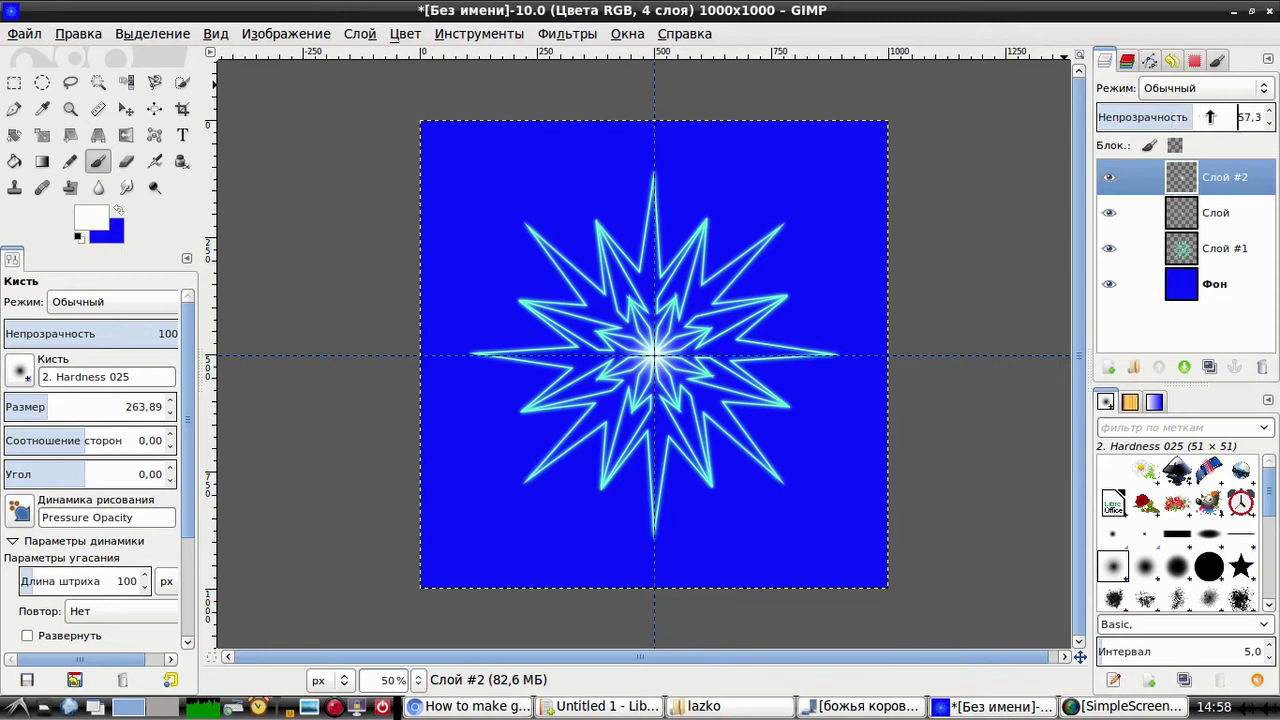
click(1240, 117)
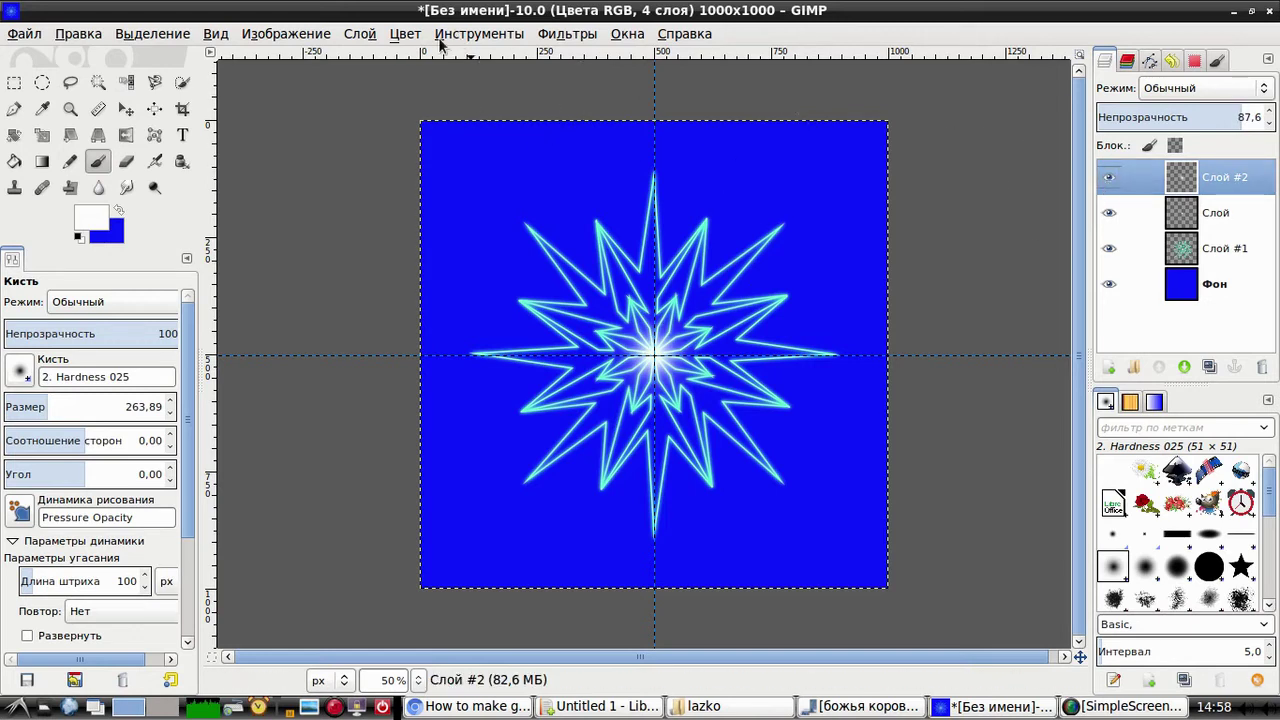
click(404, 38)
click(414, 94)
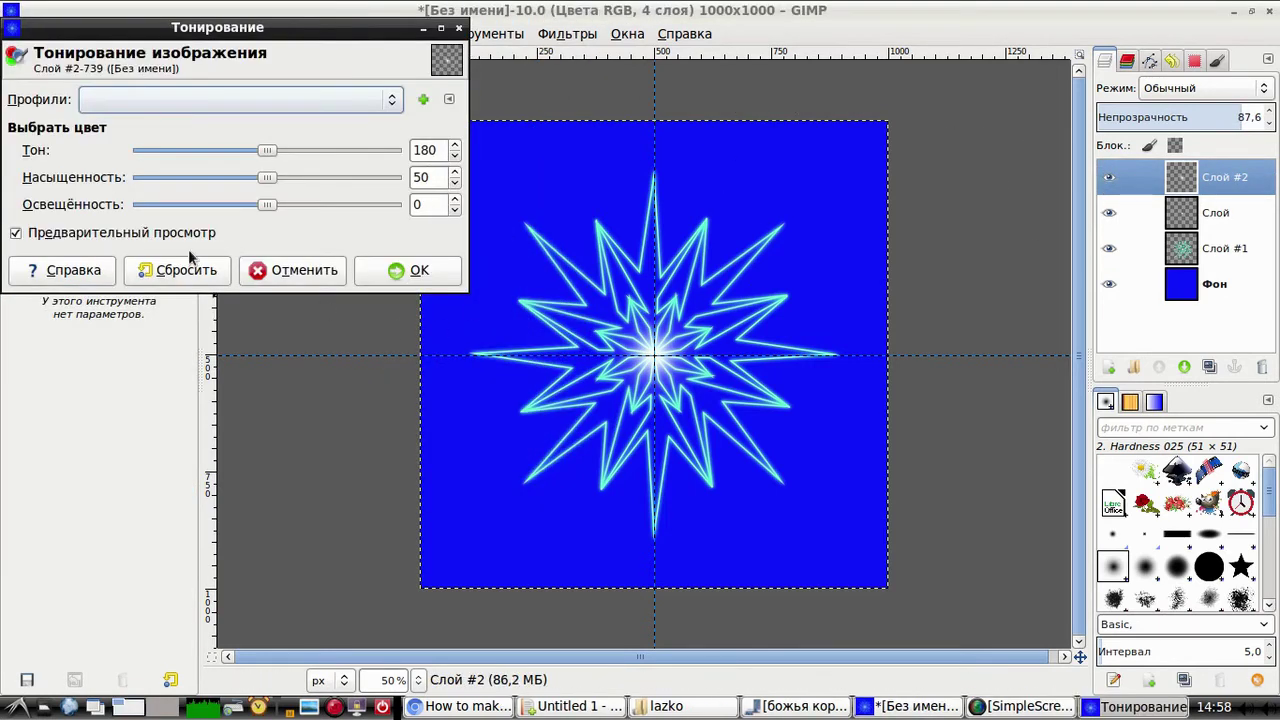
mouse_move(265, 205)
mouse_down()
mouse_move(237, 207)
mouse_move(277, 177)
mouse_move(381, 187)
mouse_move(359, 190)
mouse_up()
Step: Apply the hue-180 tint and lower the glow layer's opacity to 32
click(428, 263)
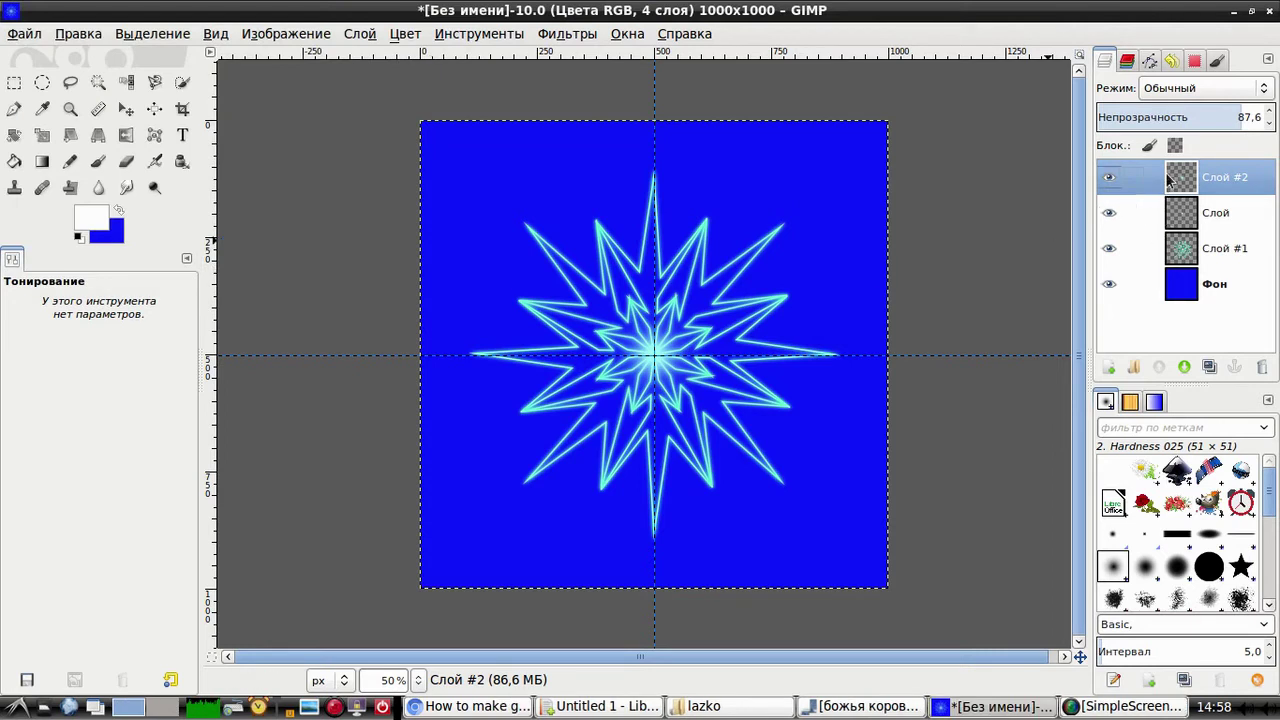
click(1167, 117)
drag(1167, 117, 1150, 117)
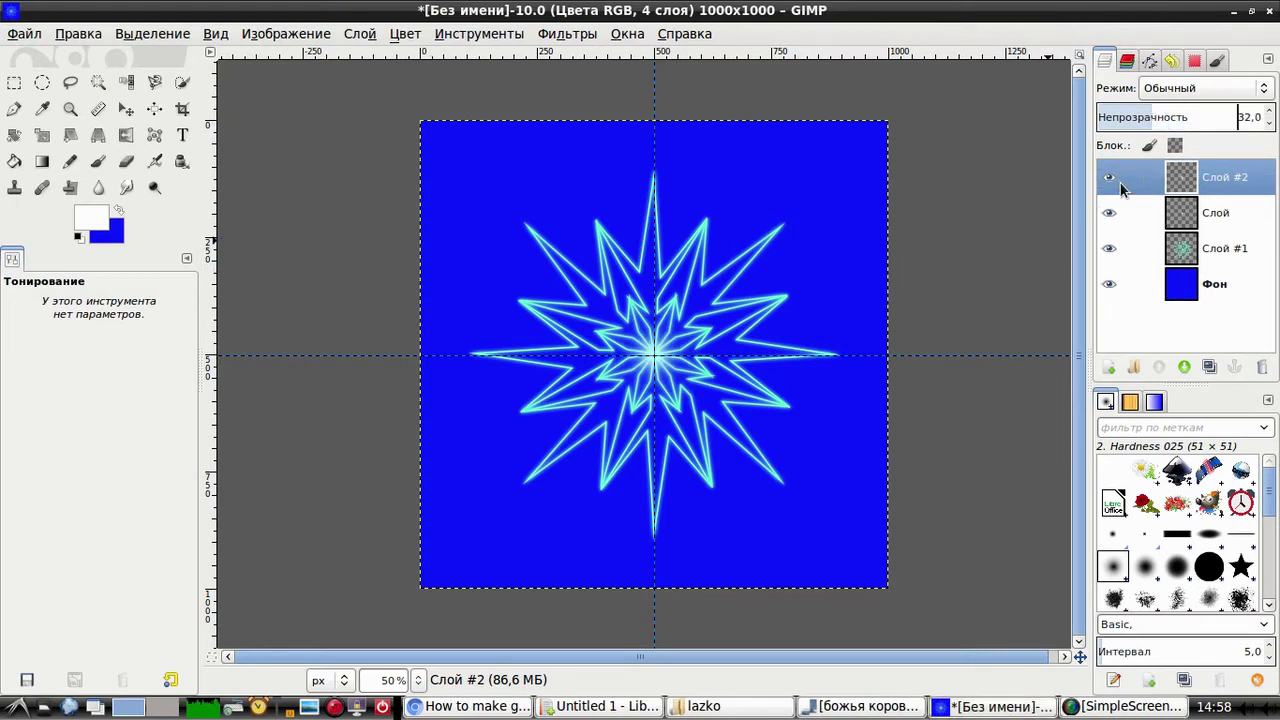
Step: Merge the glow into the star layer with Фон hidden, then duplicate the merged star
click(1108, 284)
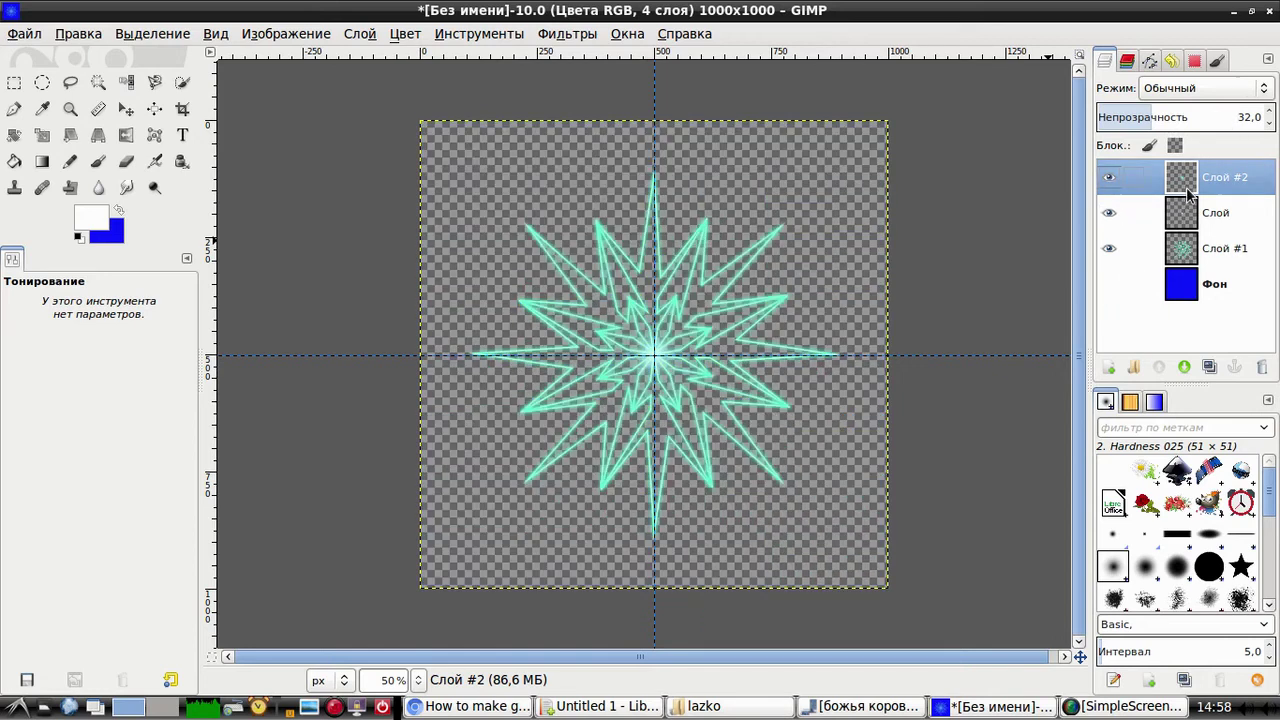
right_click(1186, 184)
click(1016, 687)
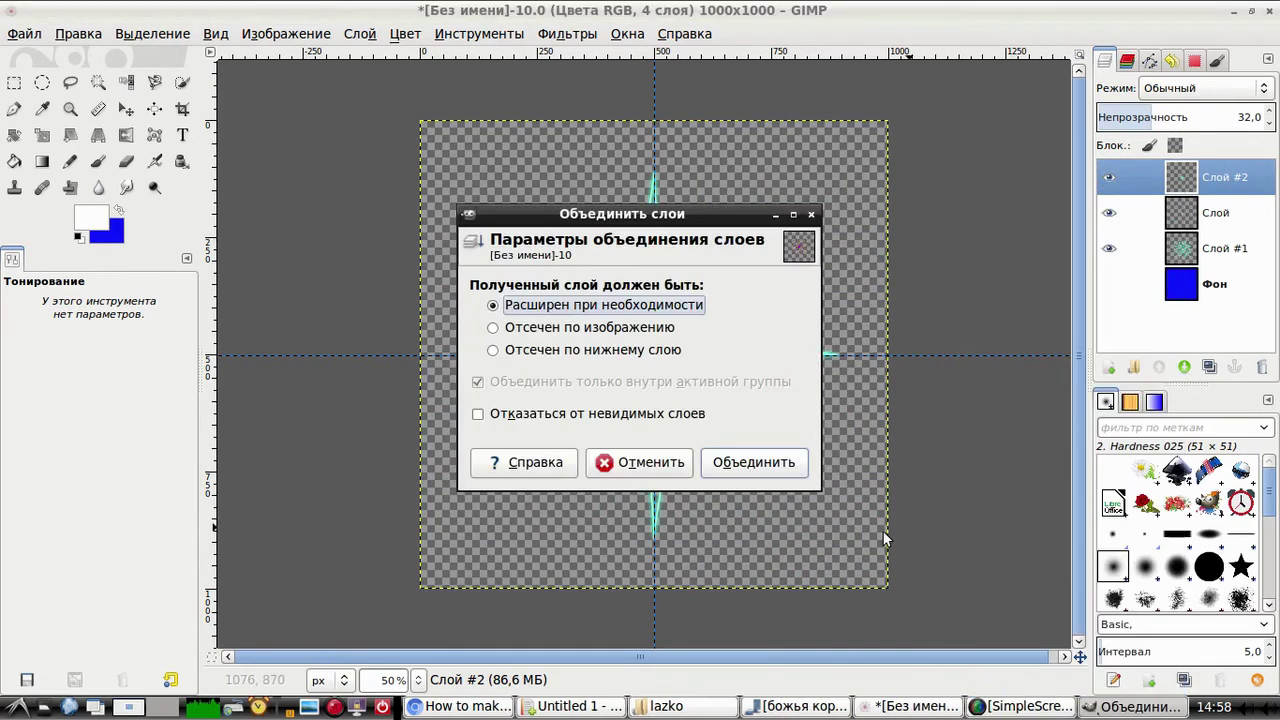
click(720, 461)
click(1106, 220)
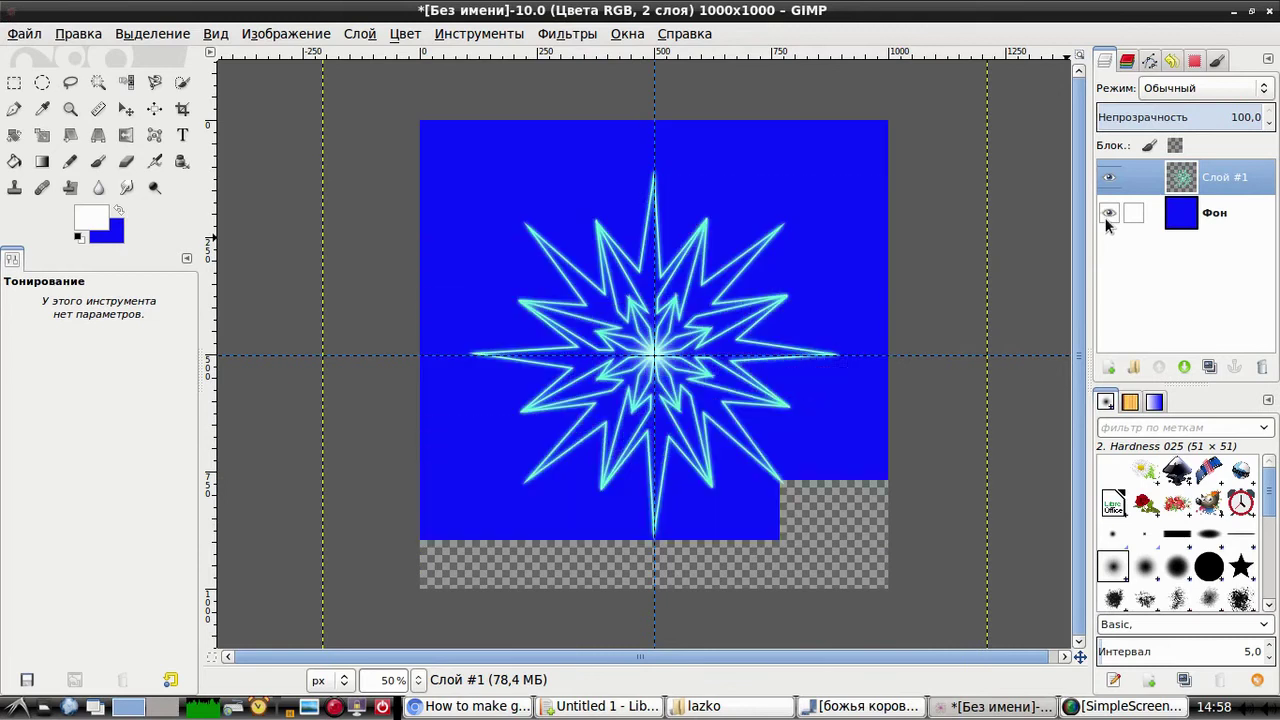
right_click(1183, 178)
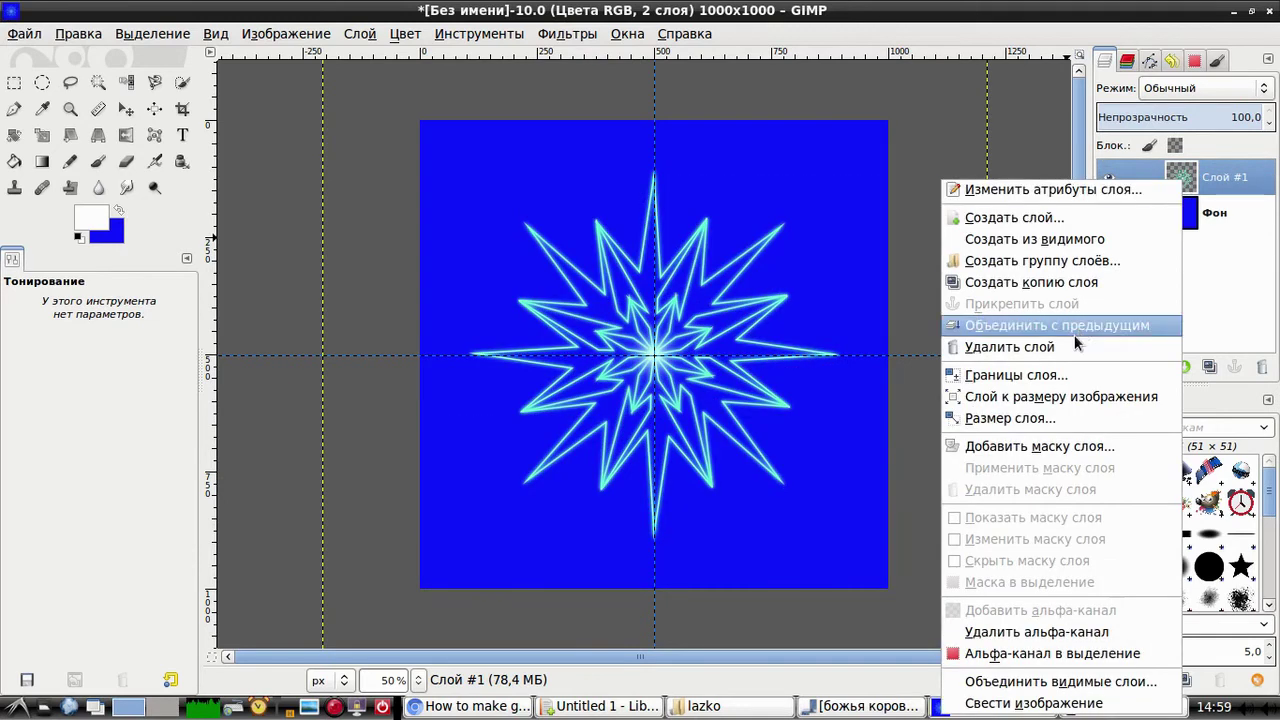
click(1008, 282)
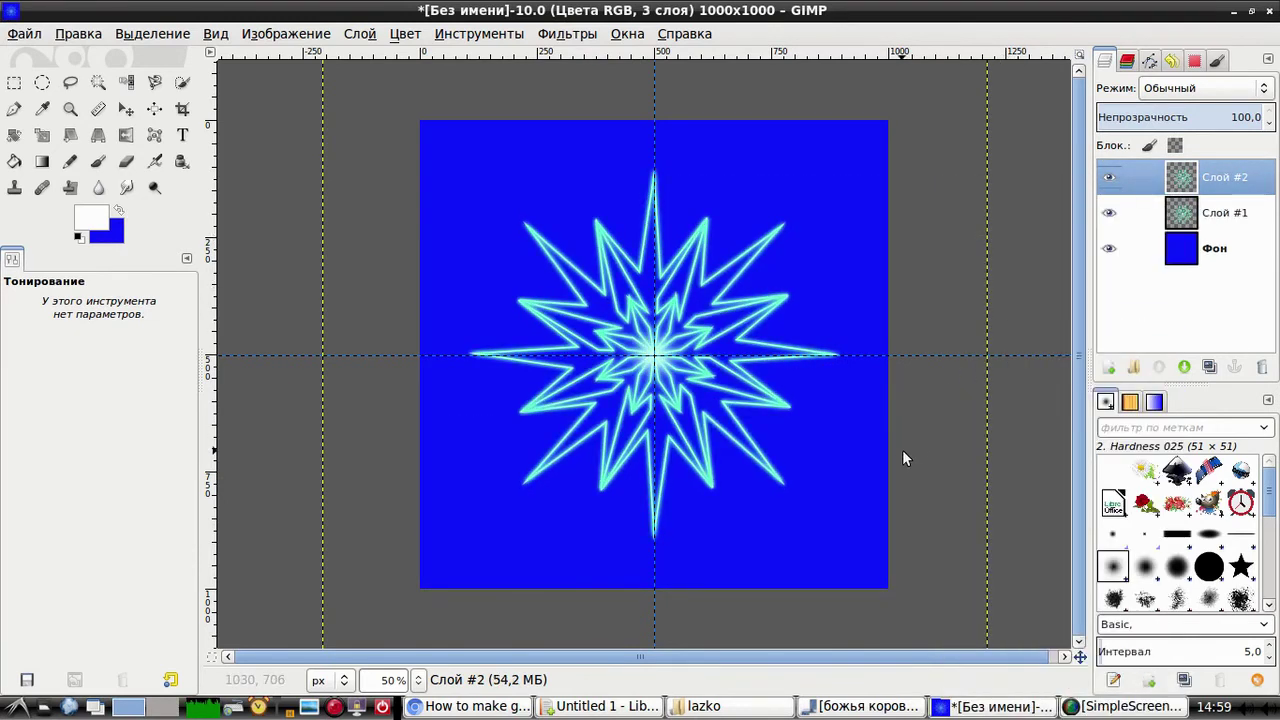
Step: Perspective-tilt the star copy by pulling its four corners inward into a flattened trapezoid
click(98, 134)
click(672, 378)
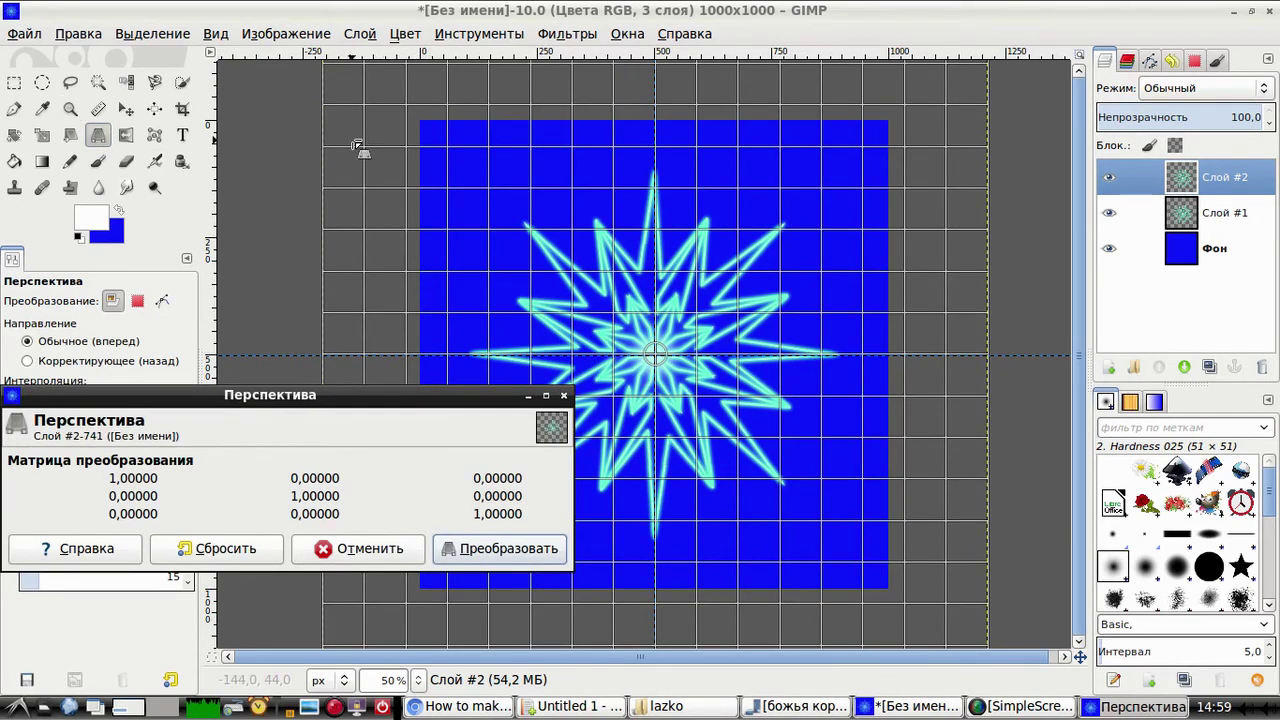
drag(380, 126, 347, 210)
drag(343, 590, 350, 561)
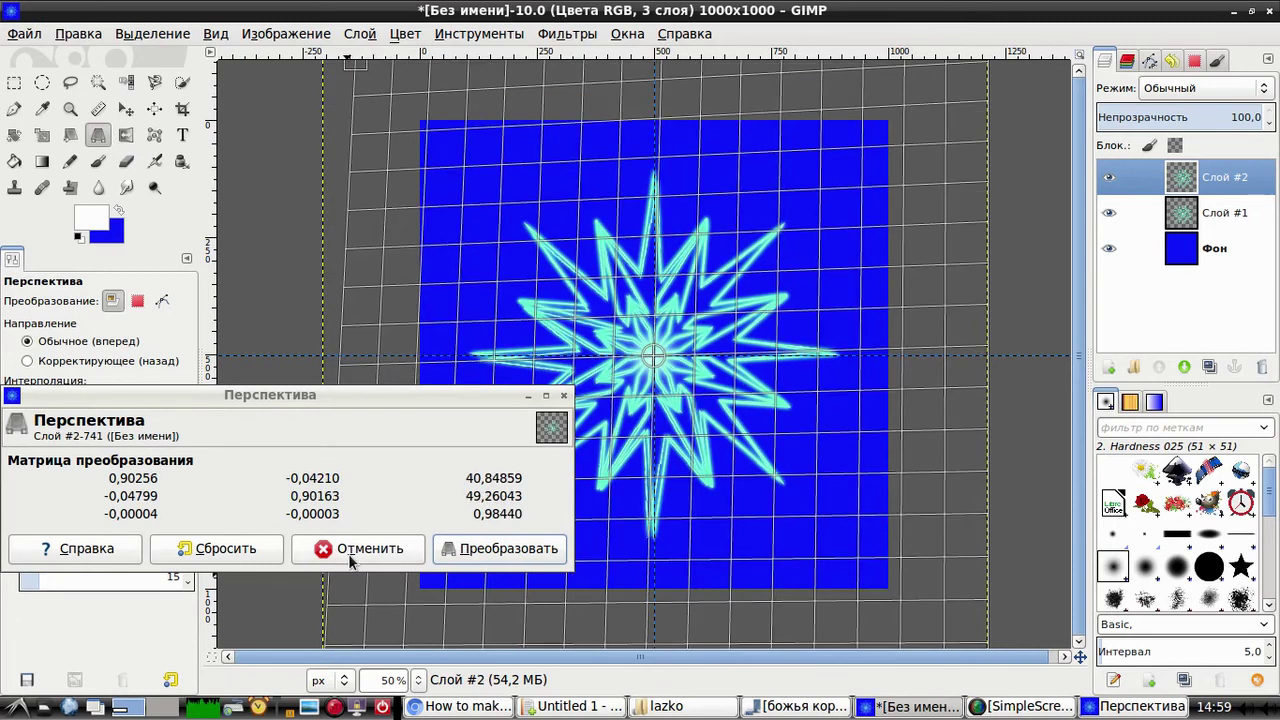
mouse_move(929, 170)
mouse_down()
mouse_move(951, 92)
mouse_move(931, 148)
mouse_up()
drag(920, 194, 918, 191)
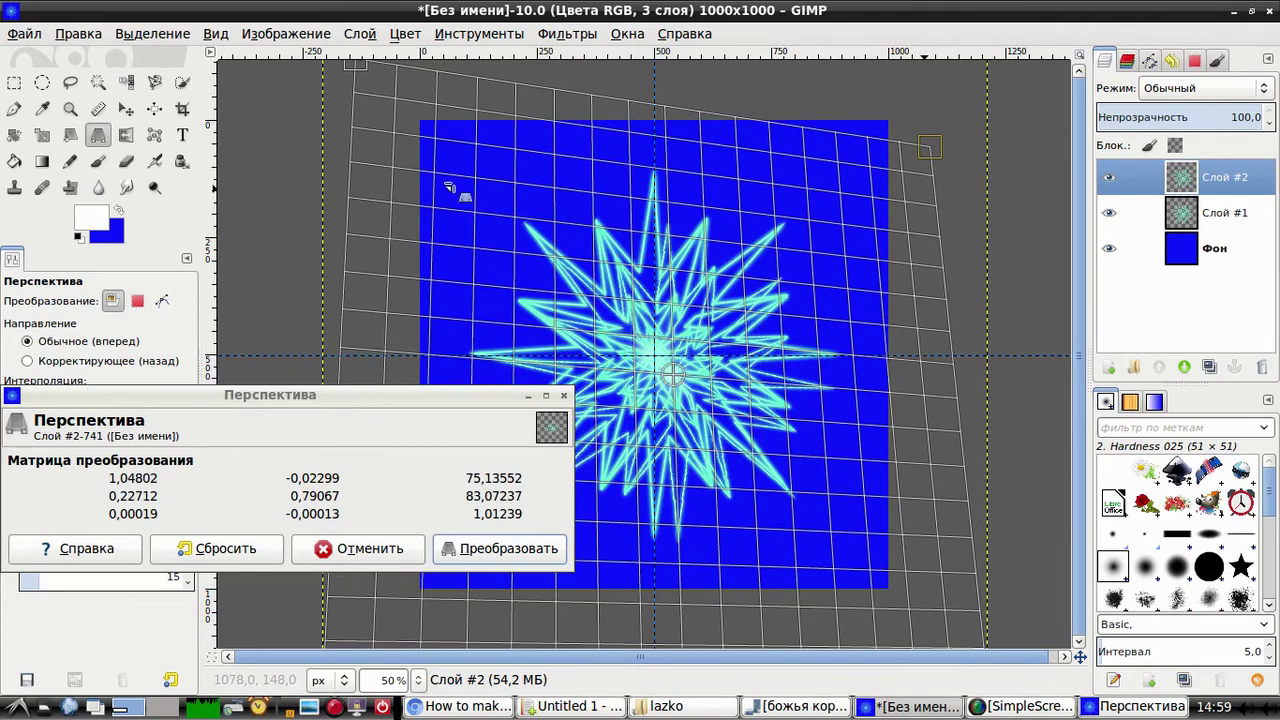
mouse_move(437, 178)
mouse_down()
mouse_move(457, 200)
mouse_move(449, 187)
mouse_up()
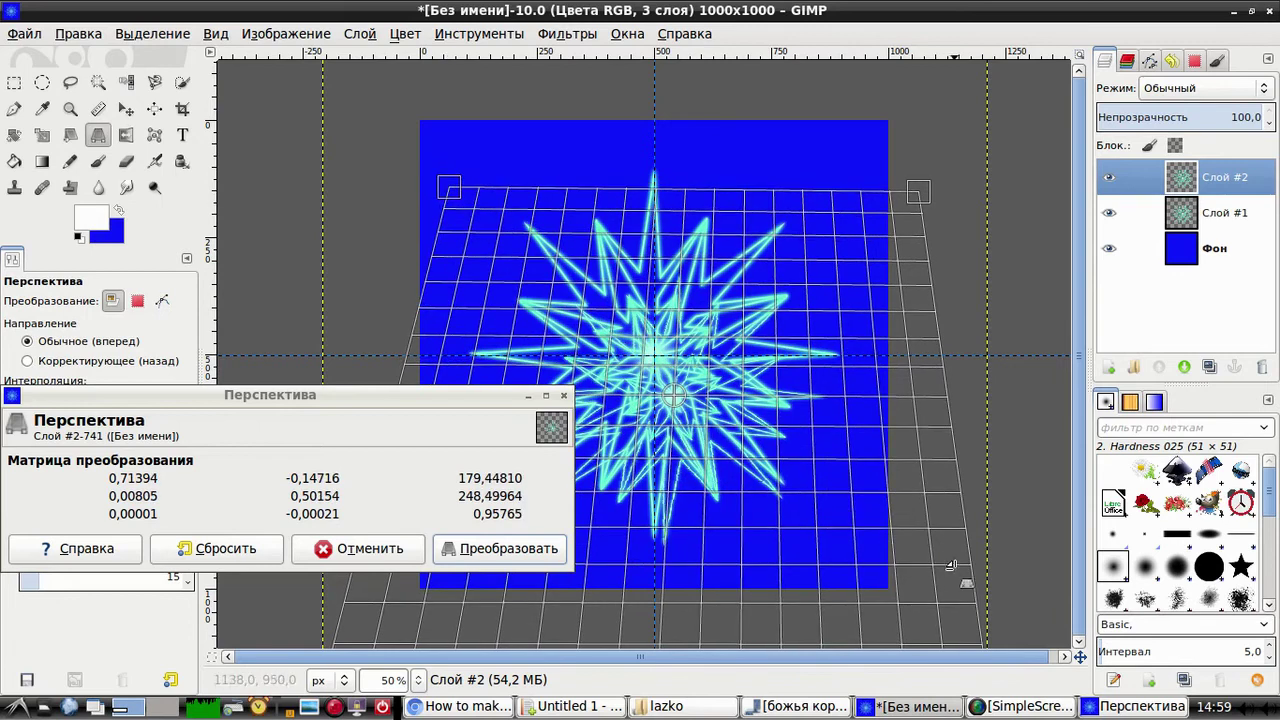
drag(958, 588, 951, 517)
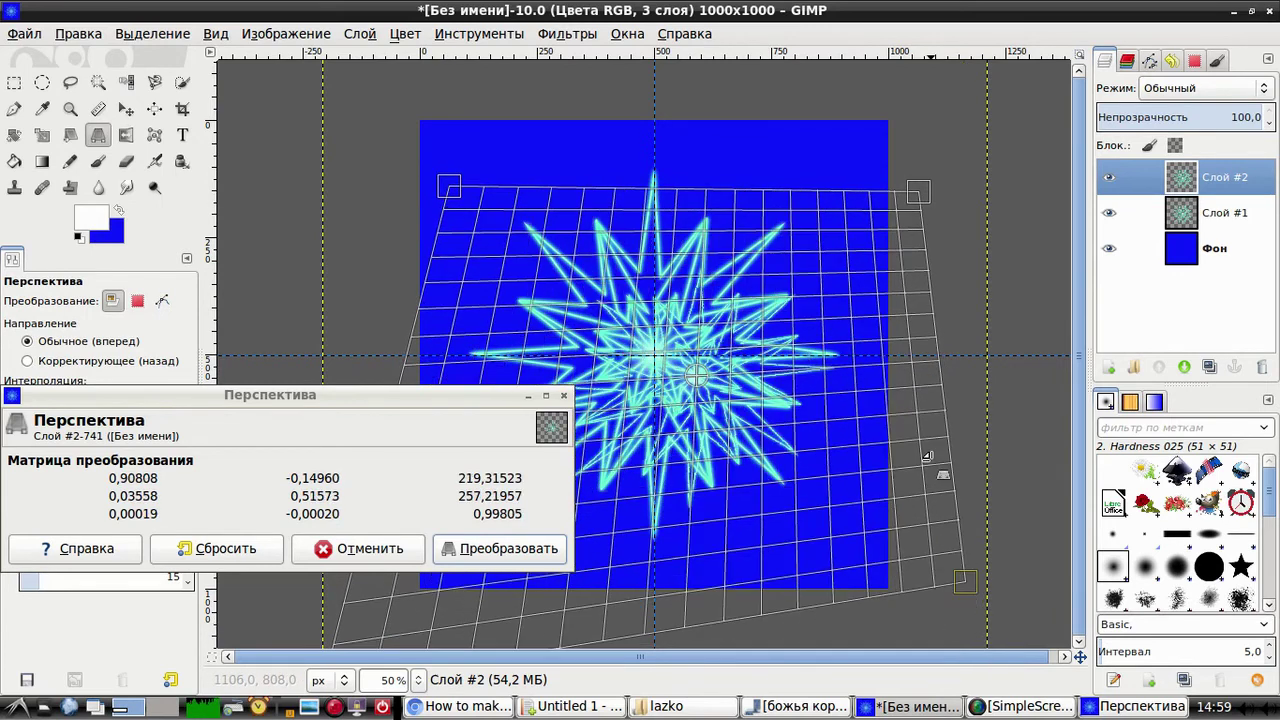
drag(446, 513, 471, 456)
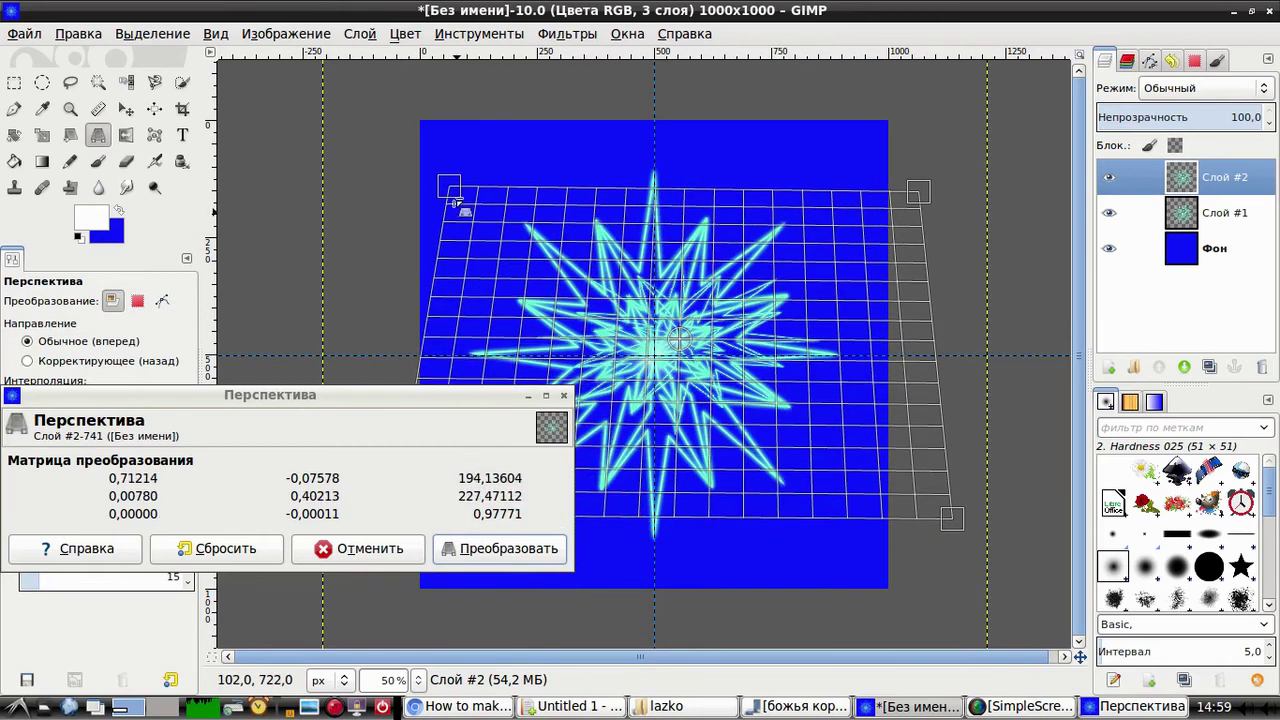
mouse_move(460, 205)
mouse_down()
mouse_move(572, 196)
mouse_move(517, 203)
mouse_up()
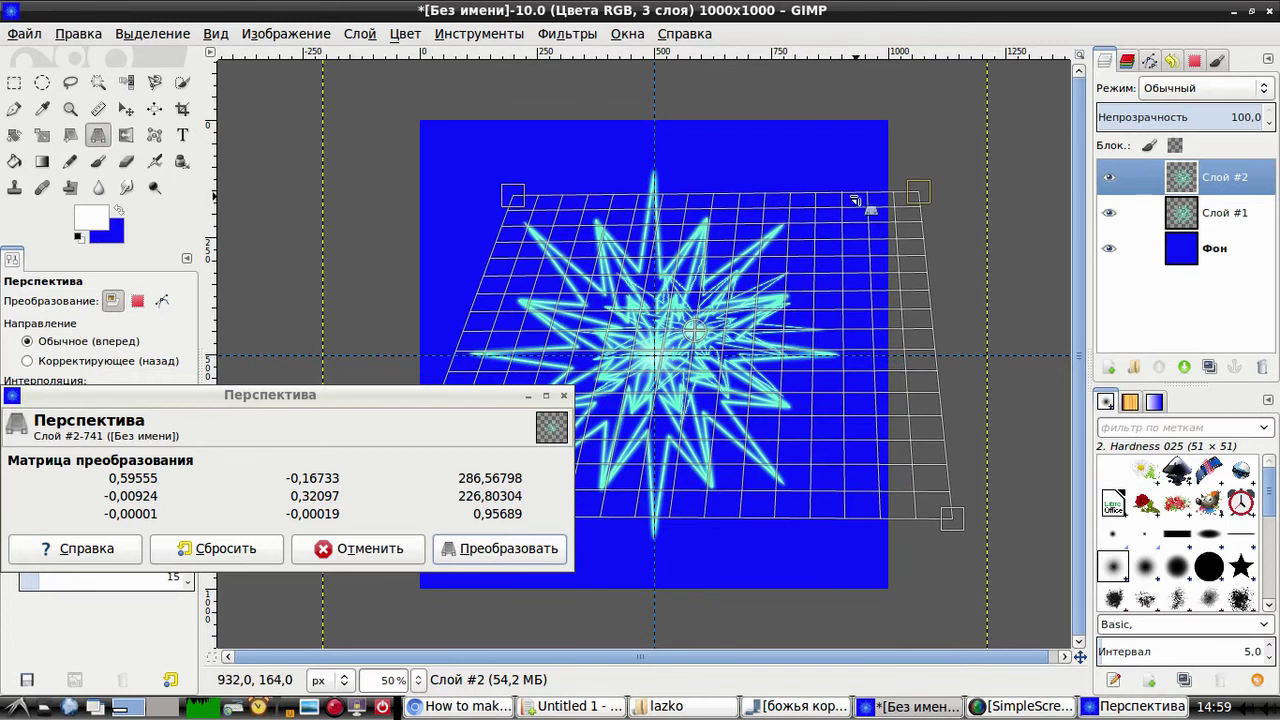
drag(918, 193, 865, 194)
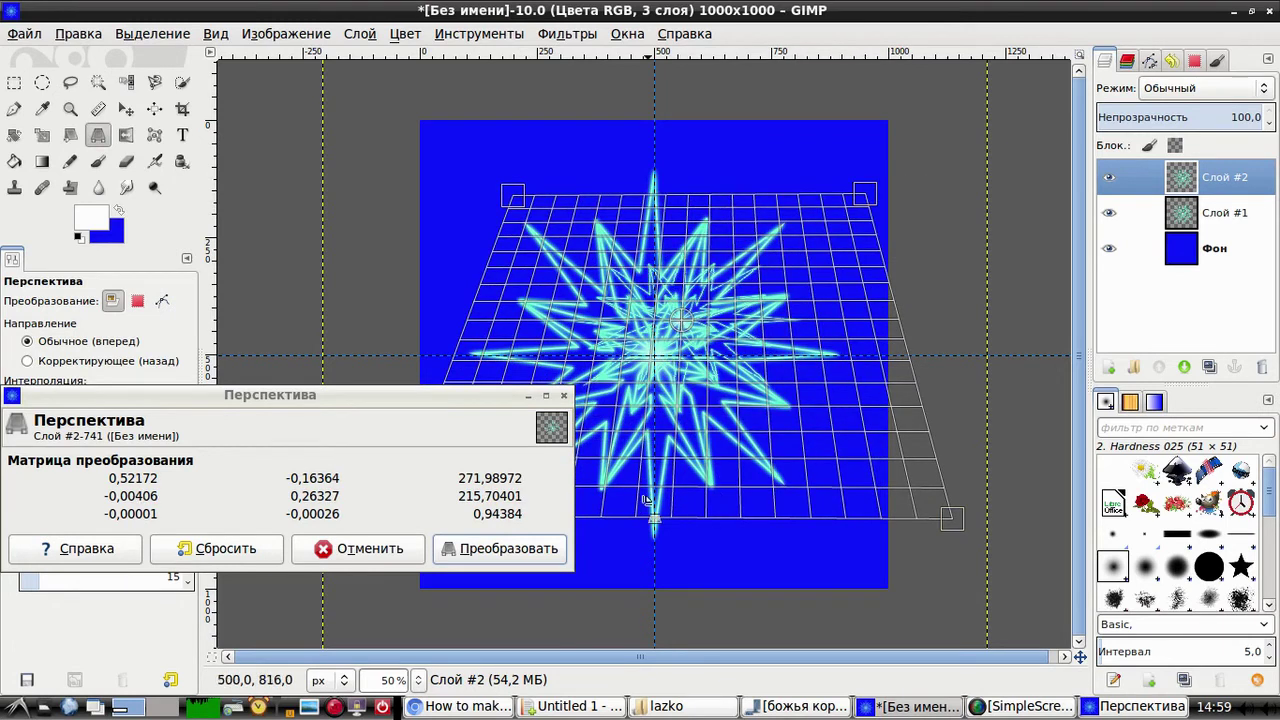
click(512, 551)
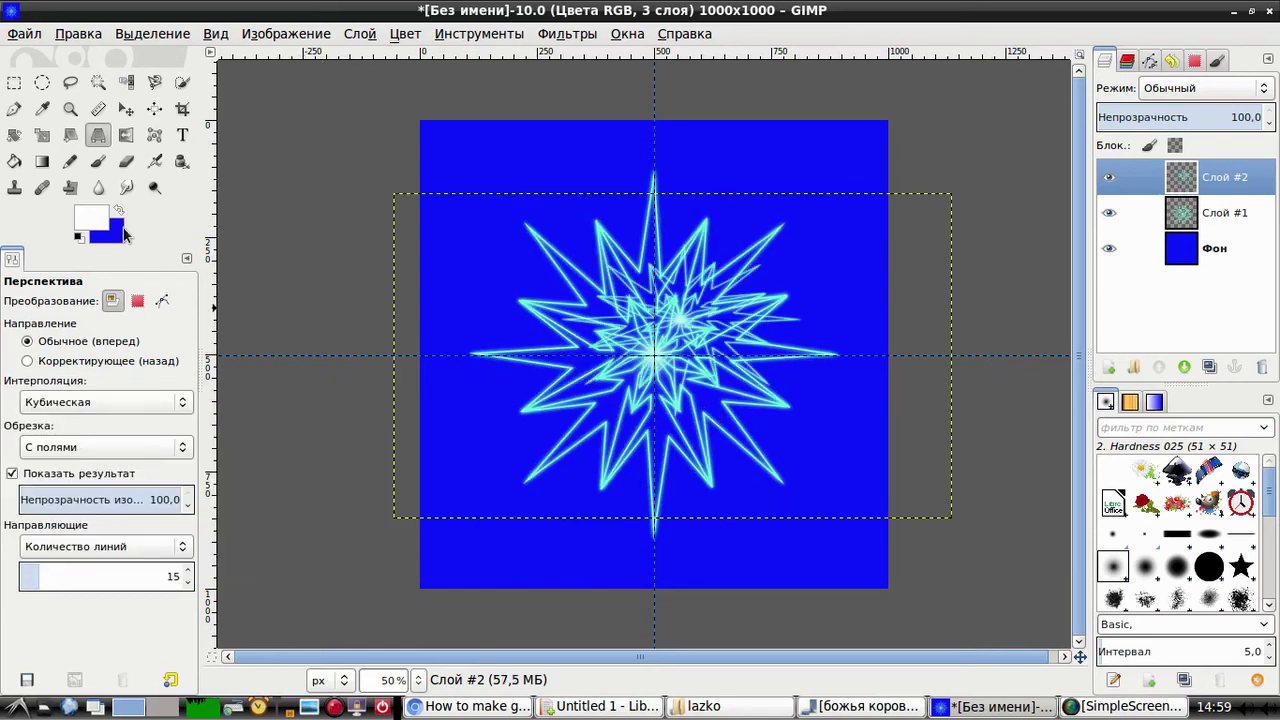
Step: Move the tilted star to the top-right and Слой #1 lower-left, and remove both guides
click(125, 108)
drag(656, 340, 806, 190)
click(1214, 220)
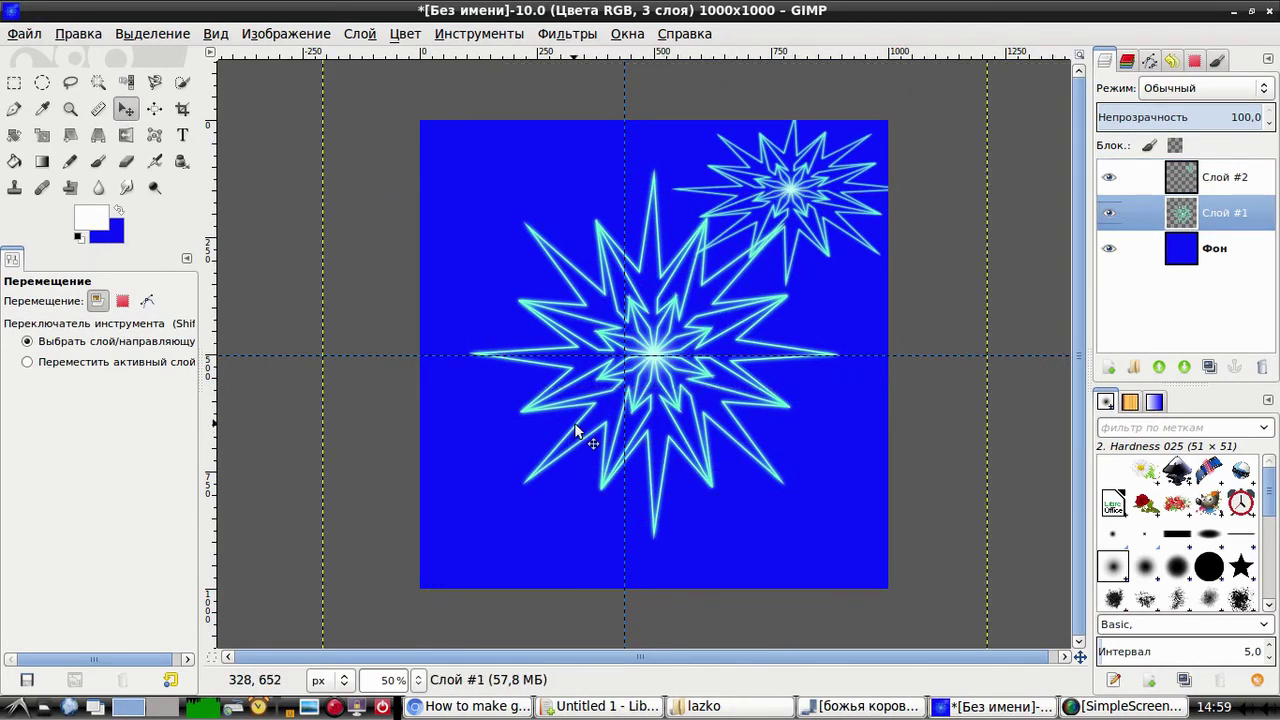
drag(641, 366, 590, 432)
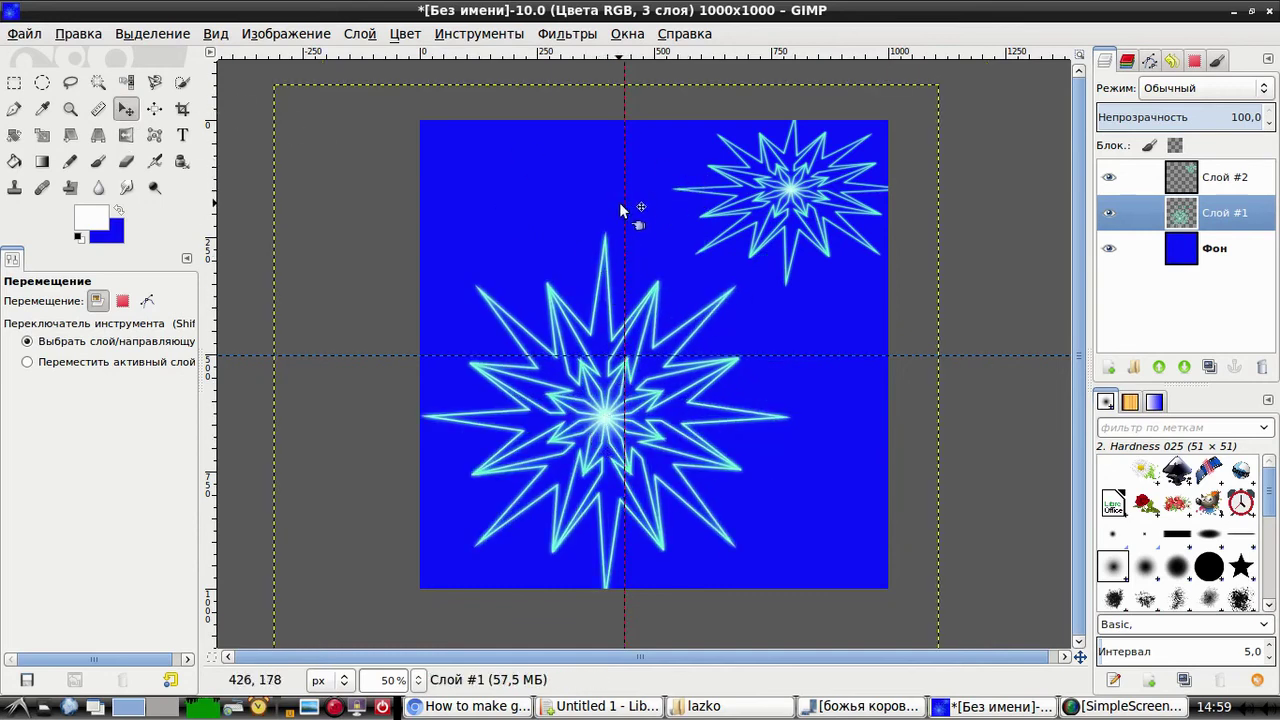
drag(623, 205, 276, 210)
drag(838, 356, 965, 358)
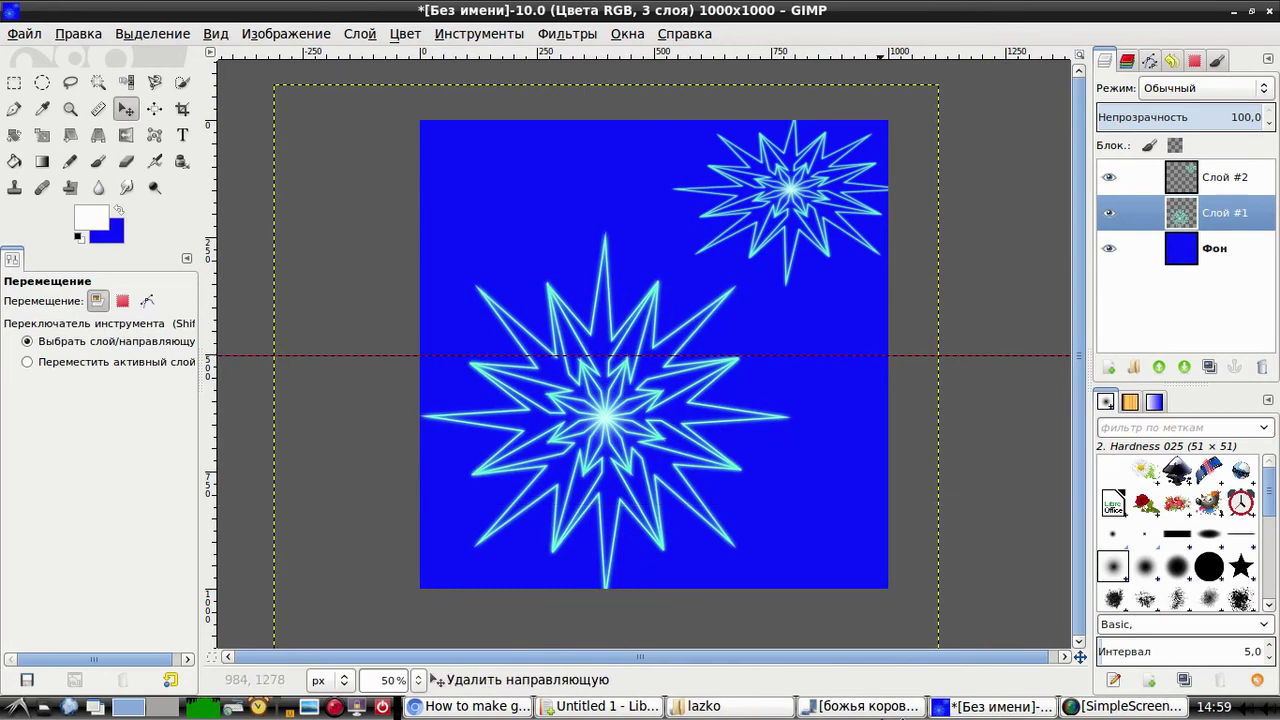
Step: Undo a stray move and fine-tune the large star's position slightly up and left
drag(609, 453, 605, 428)
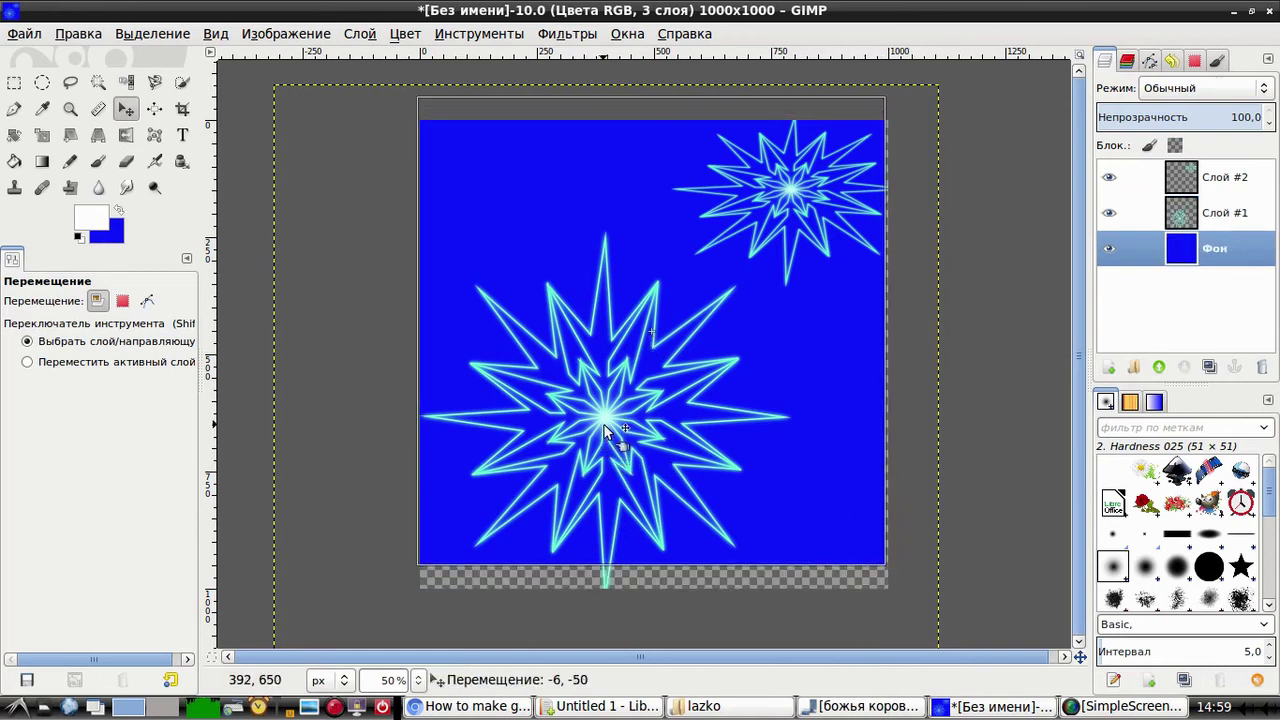
right_click(605, 430)
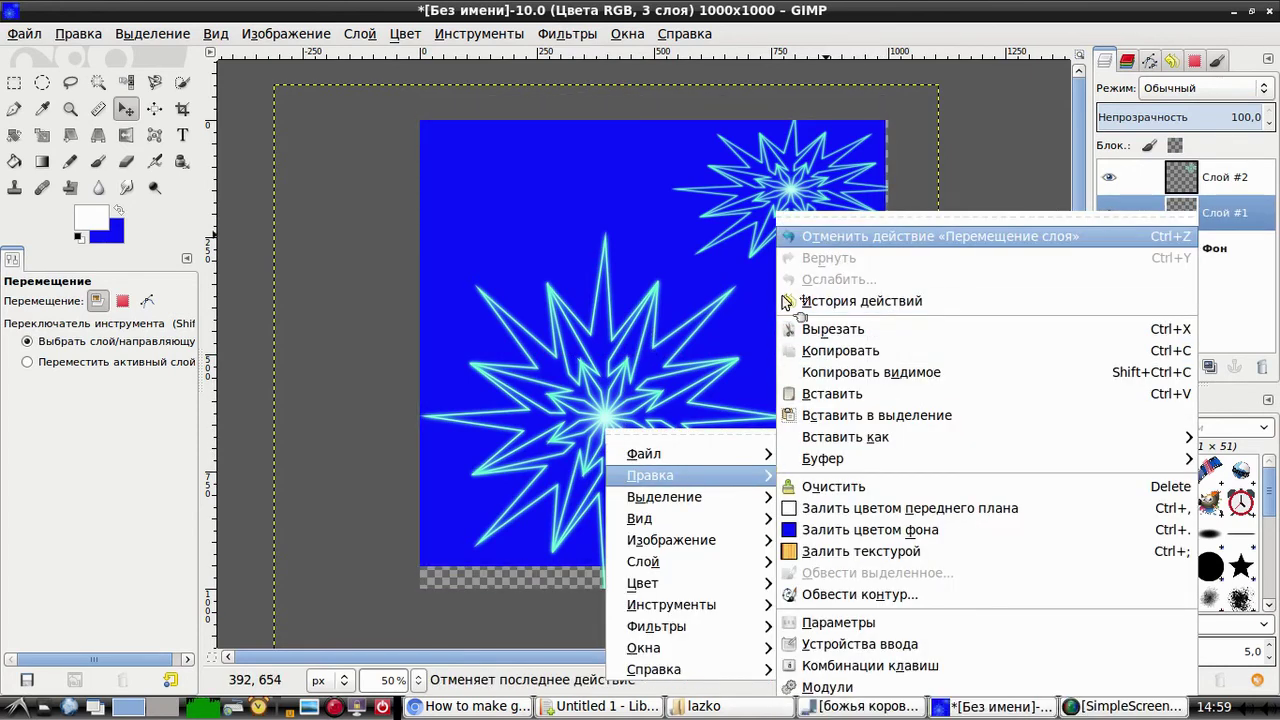
click(840, 236)
drag(598, 416, 594, 391)
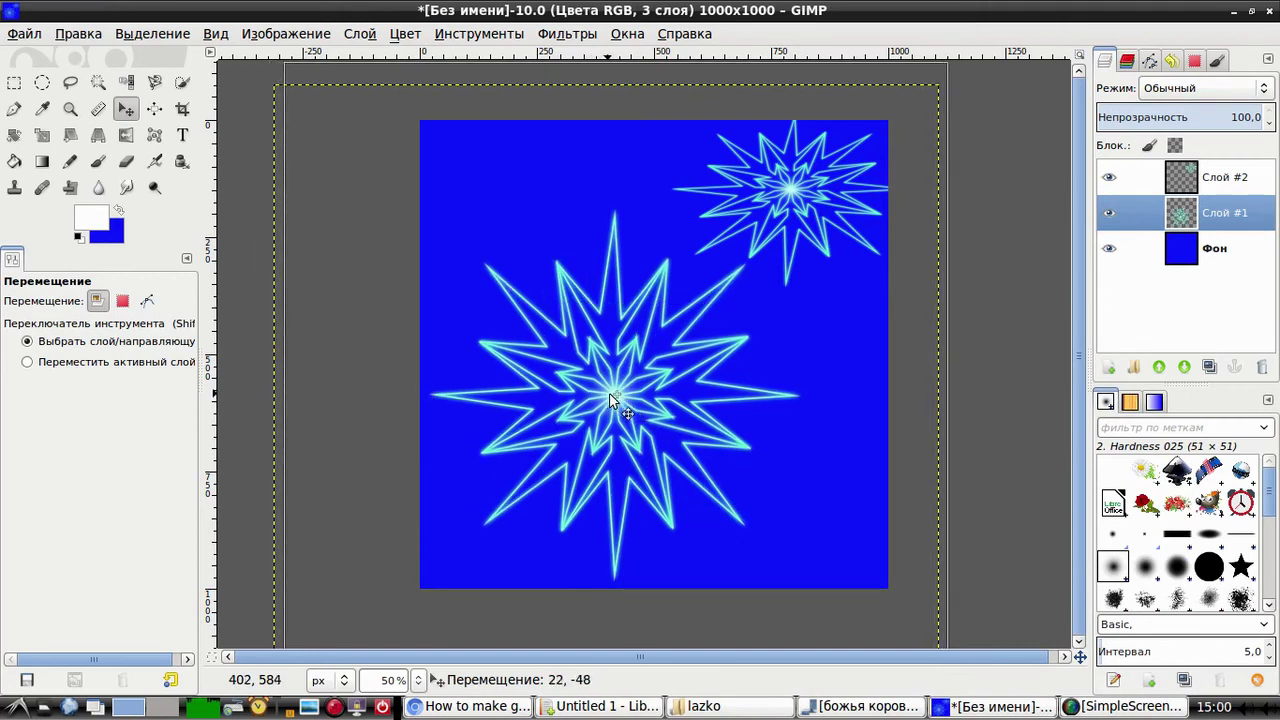
drag(594, 394, 610, 399)
right_click(1207, 214)
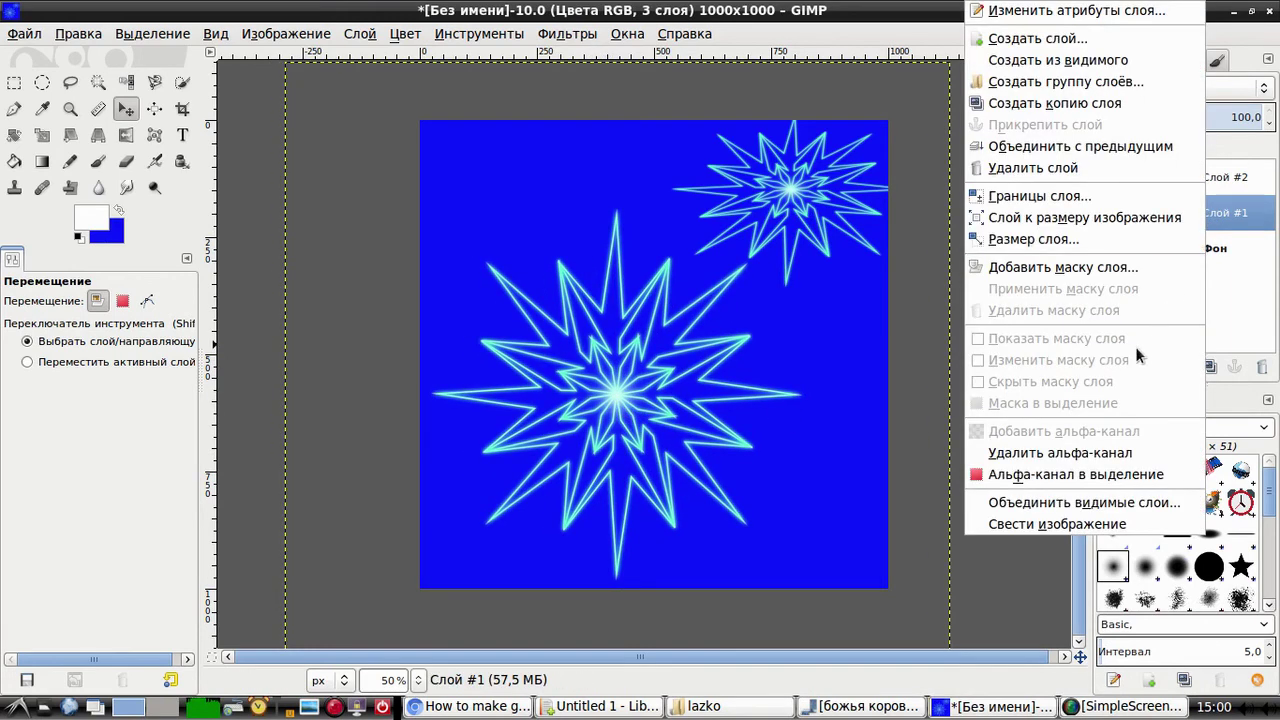
Step: Duplicate the large star onto Слой #3, scale it to 700 px wide, and move it to the lower-right
click(1055, 103)
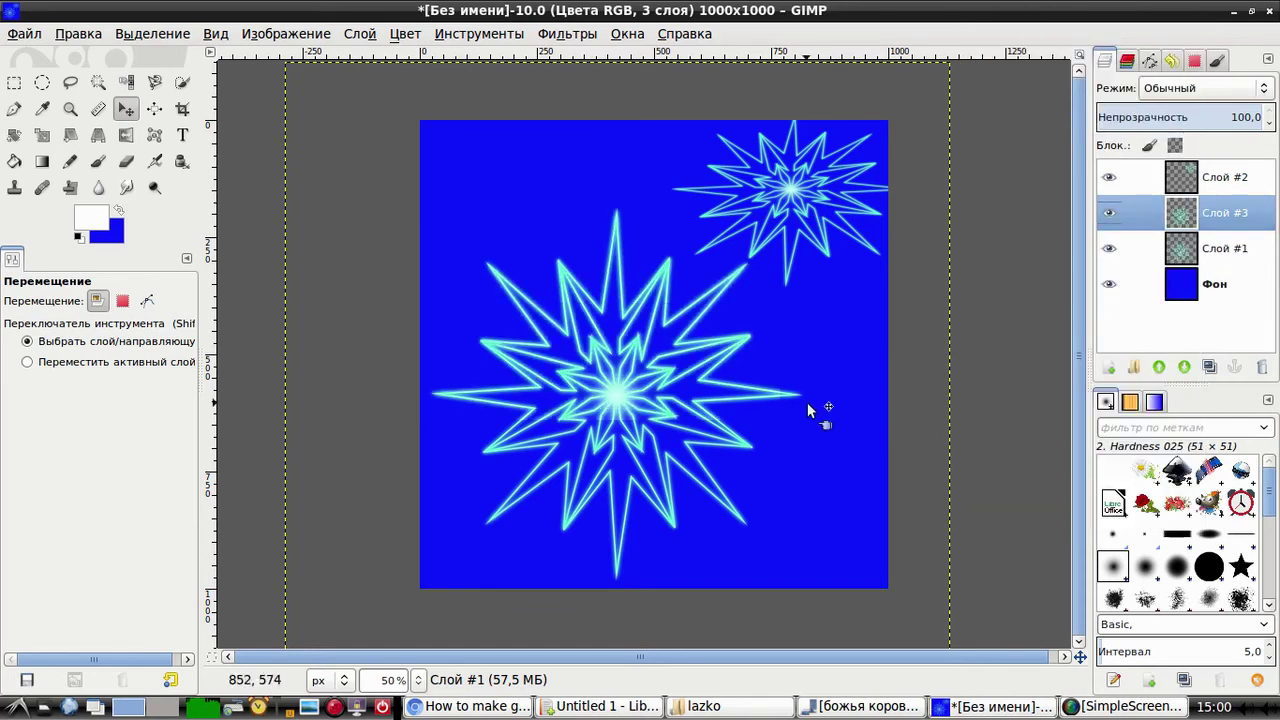
click(40, 137)
click(610, 398)
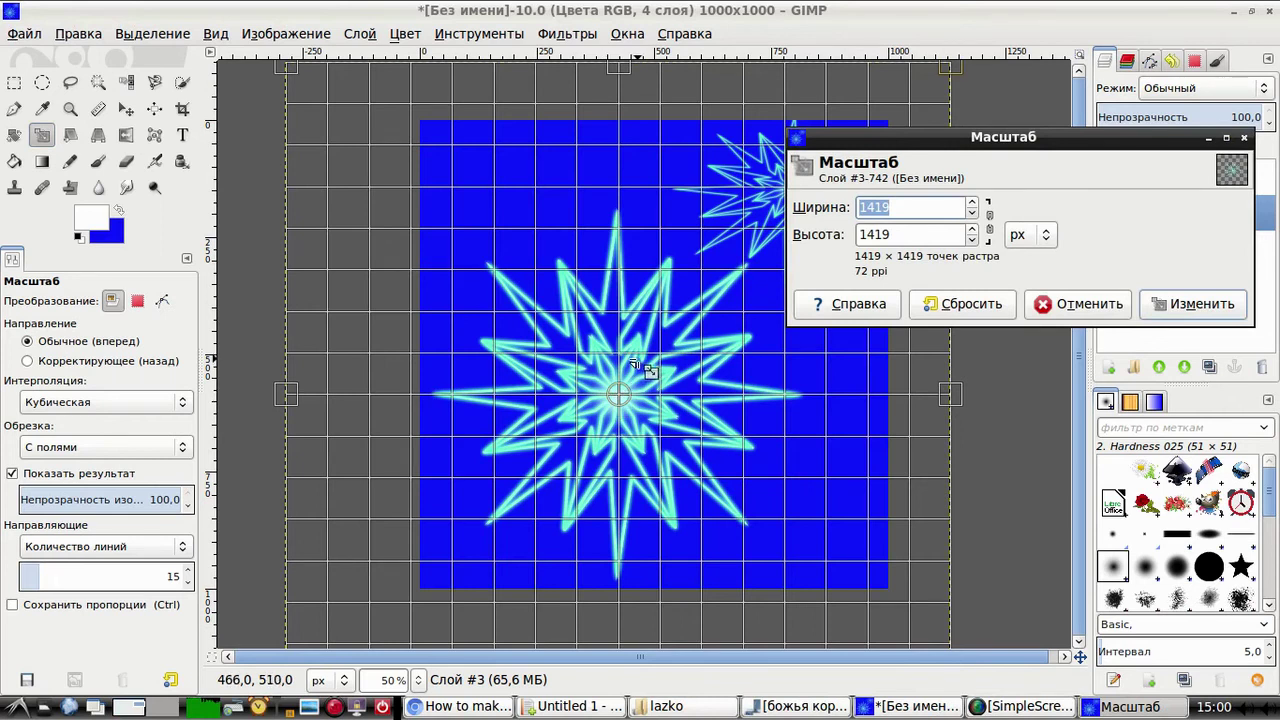
text(00)
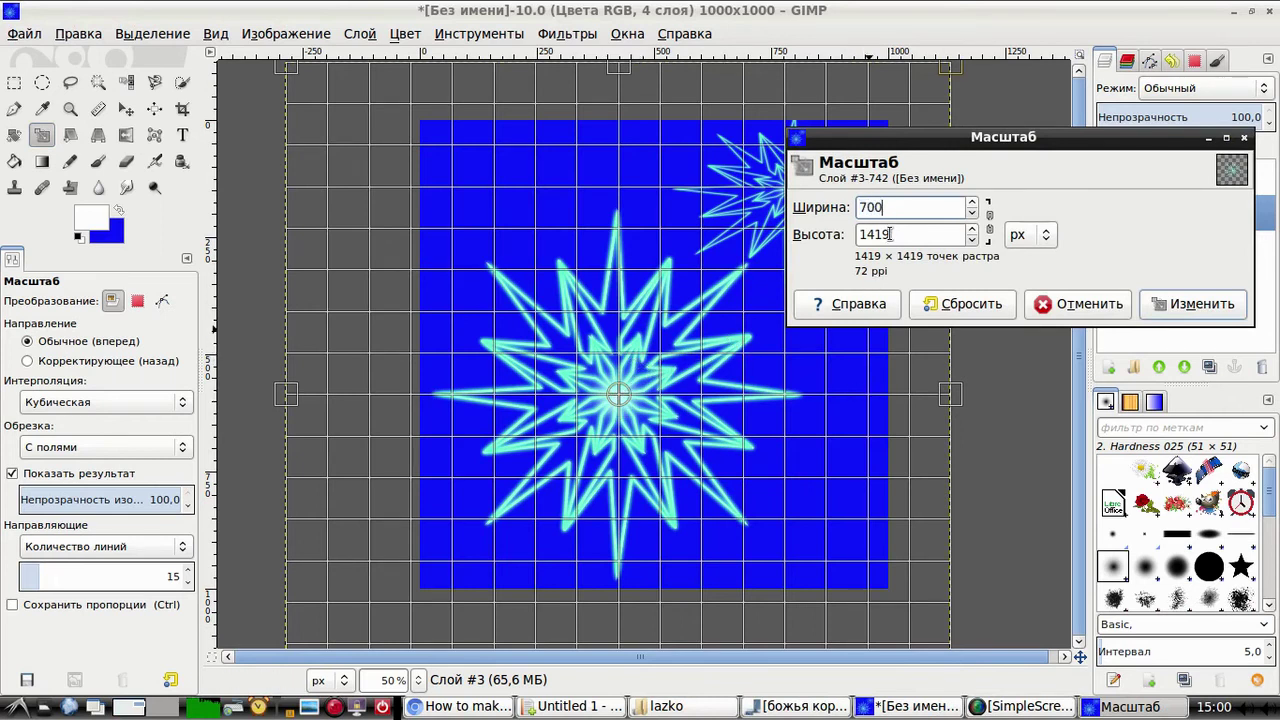
drag(889, 234, 860, 234)
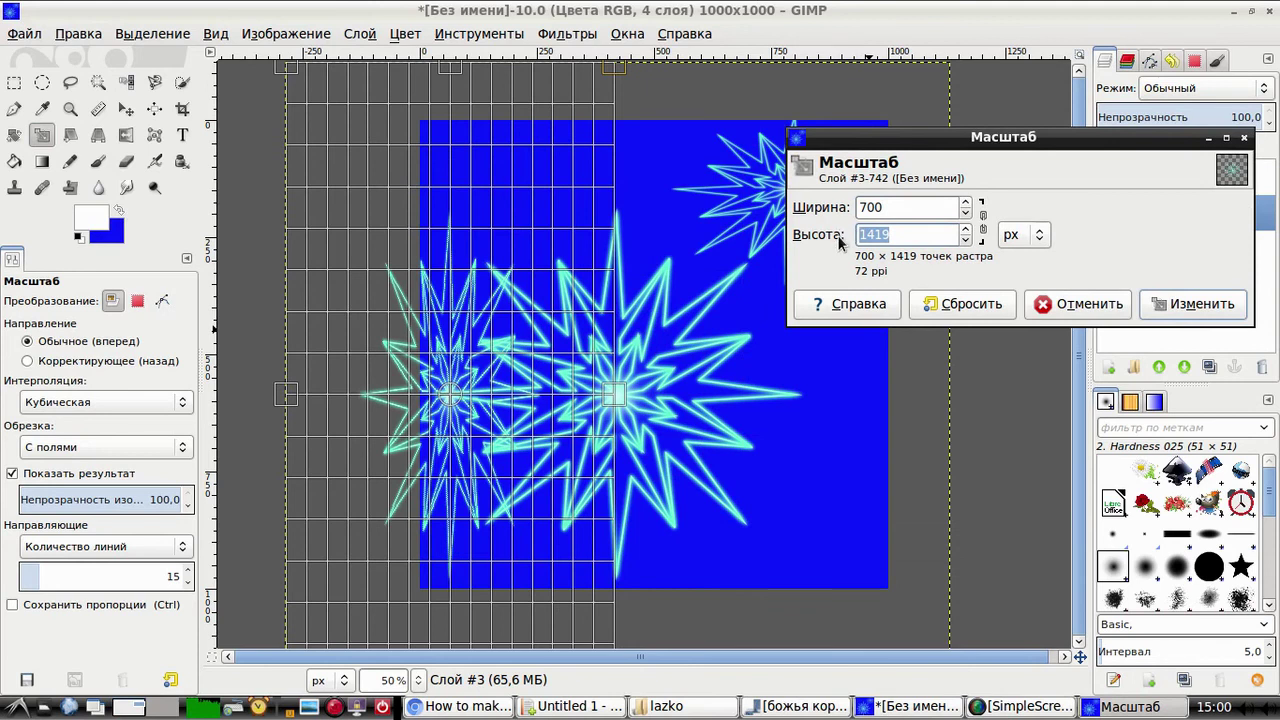
click(1188, 307)
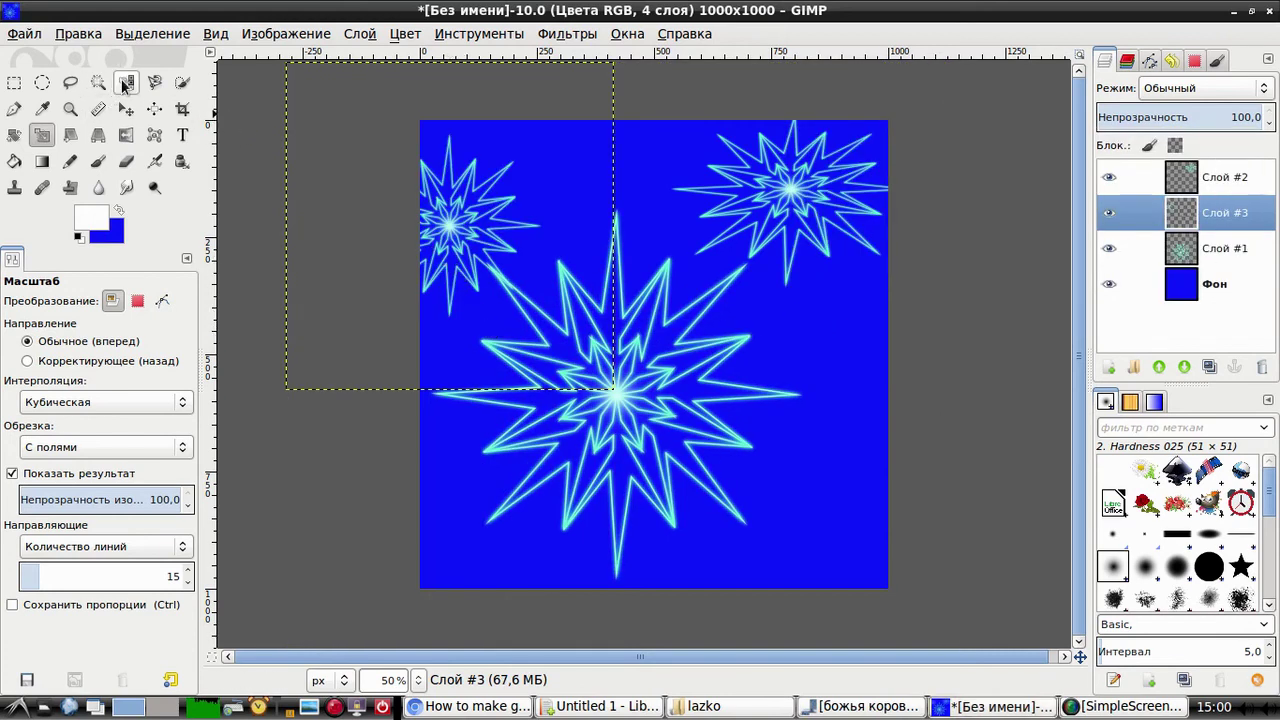
click(126, 108)
mouse_move(438, 221)
mouse_down()
mouse_move(722, 370)
mouse_move(815, 505)
mouse_up()
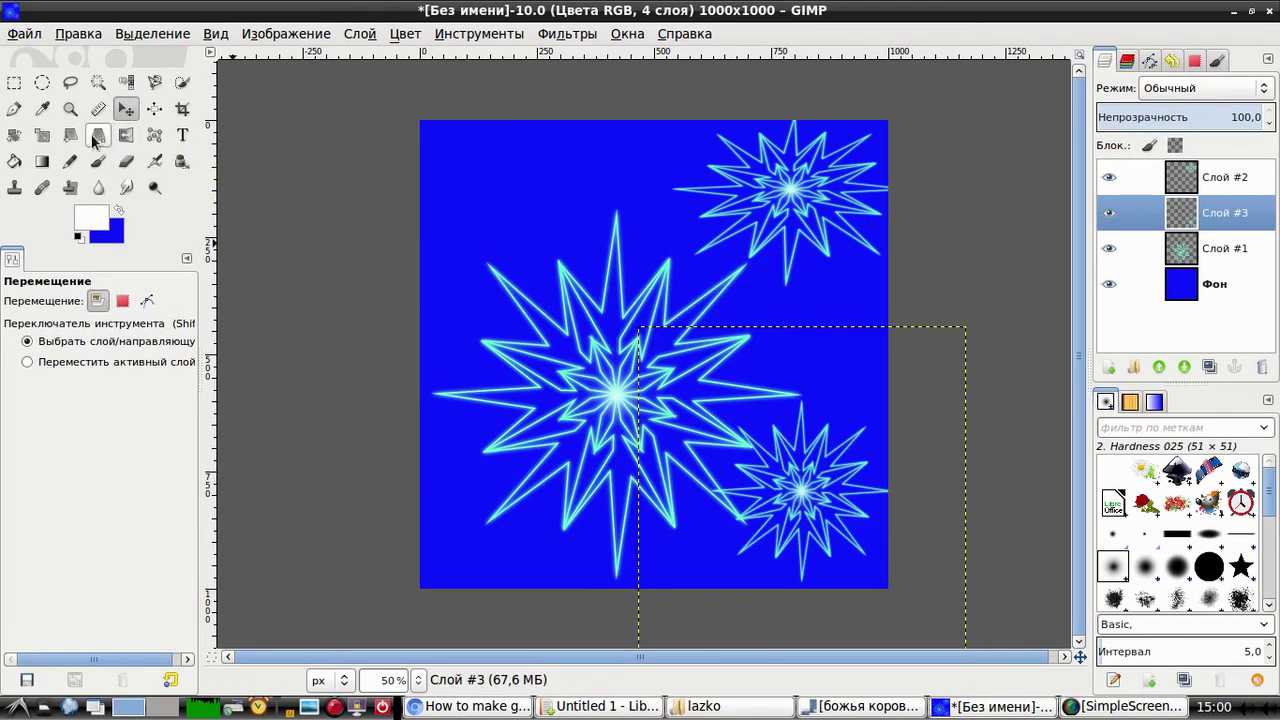
Step: Perspective-tilt the small star by pulling all four corners inward, then nudge it down-right
click(98, 134)
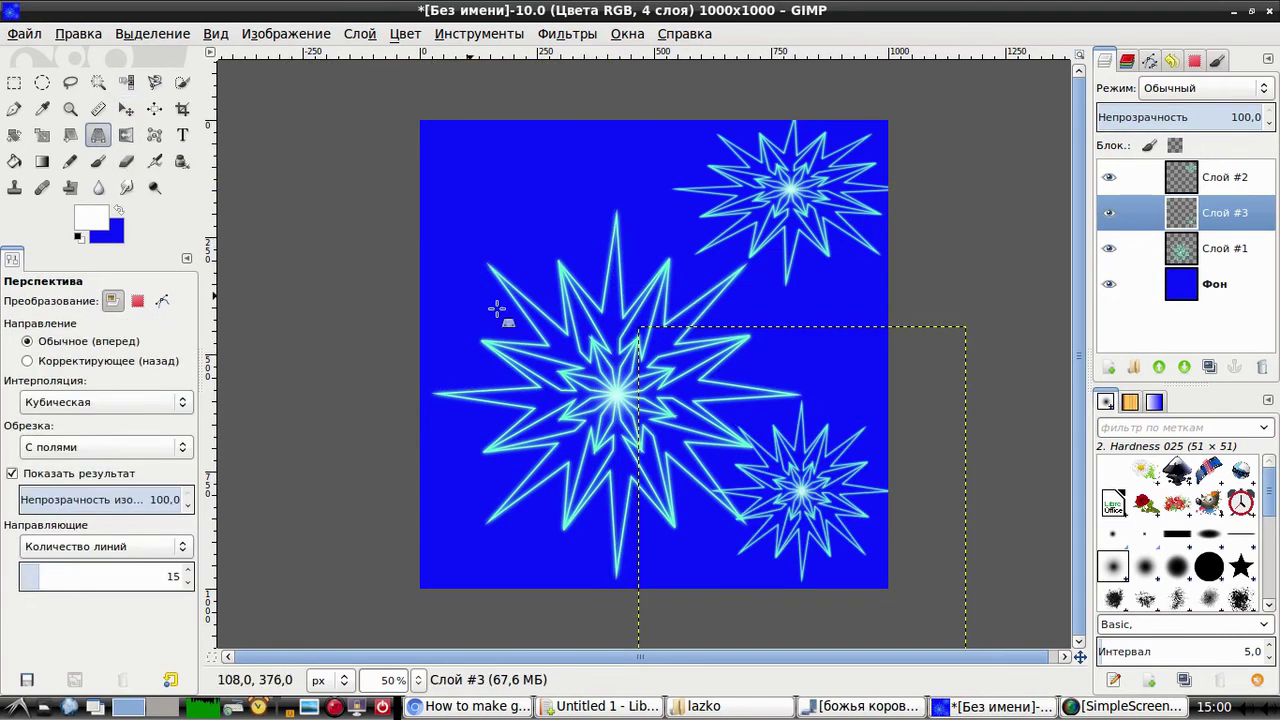
click(670, 432)
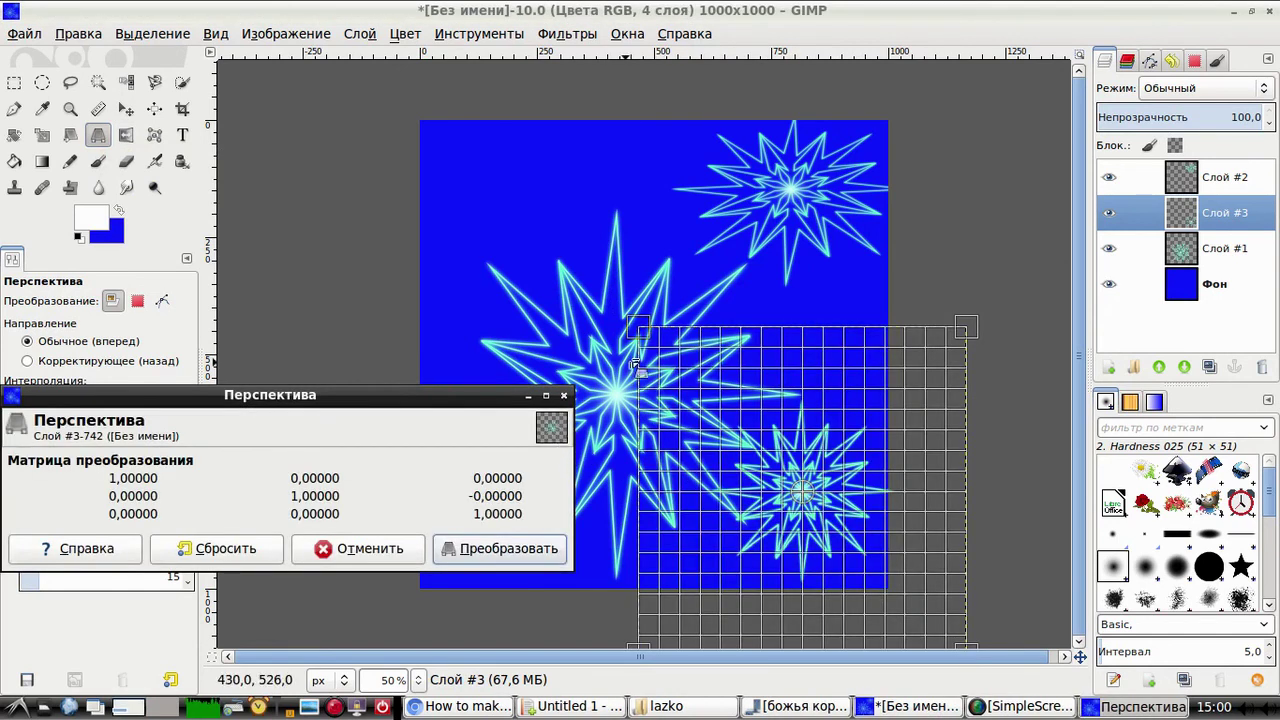
drag(649, 326, 716, 387)
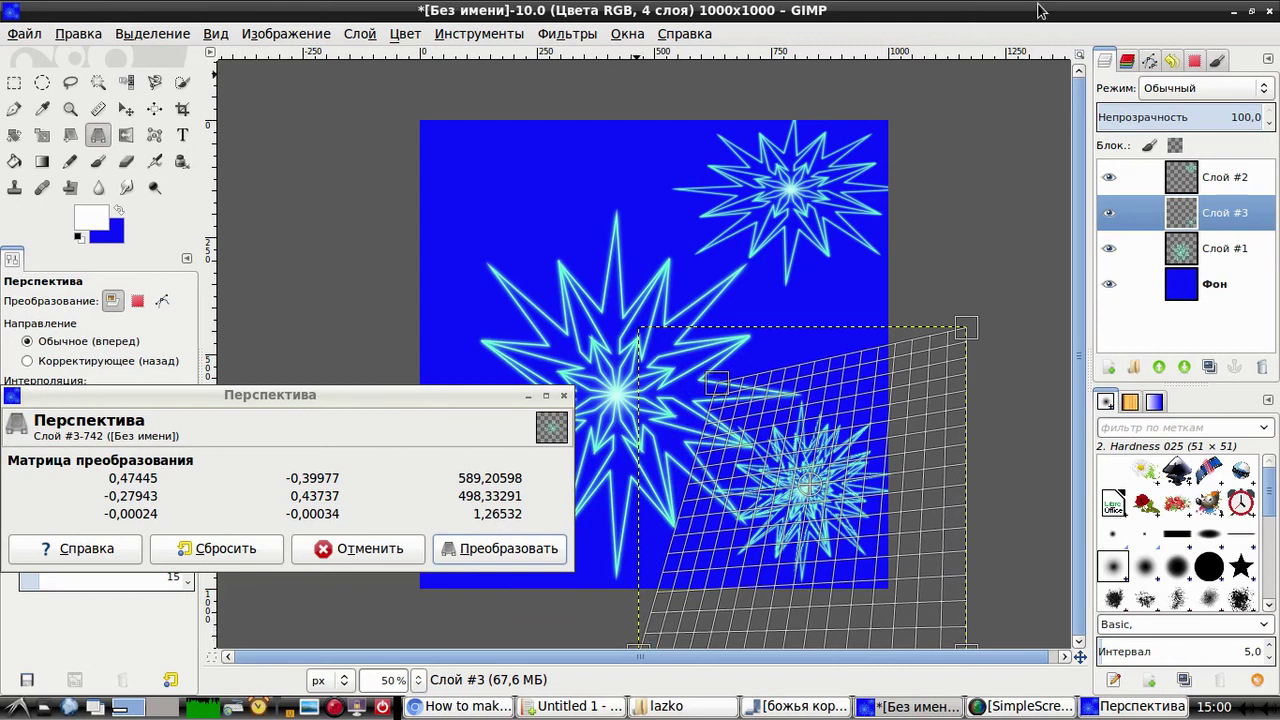
drag(673, 578, 686, 555)
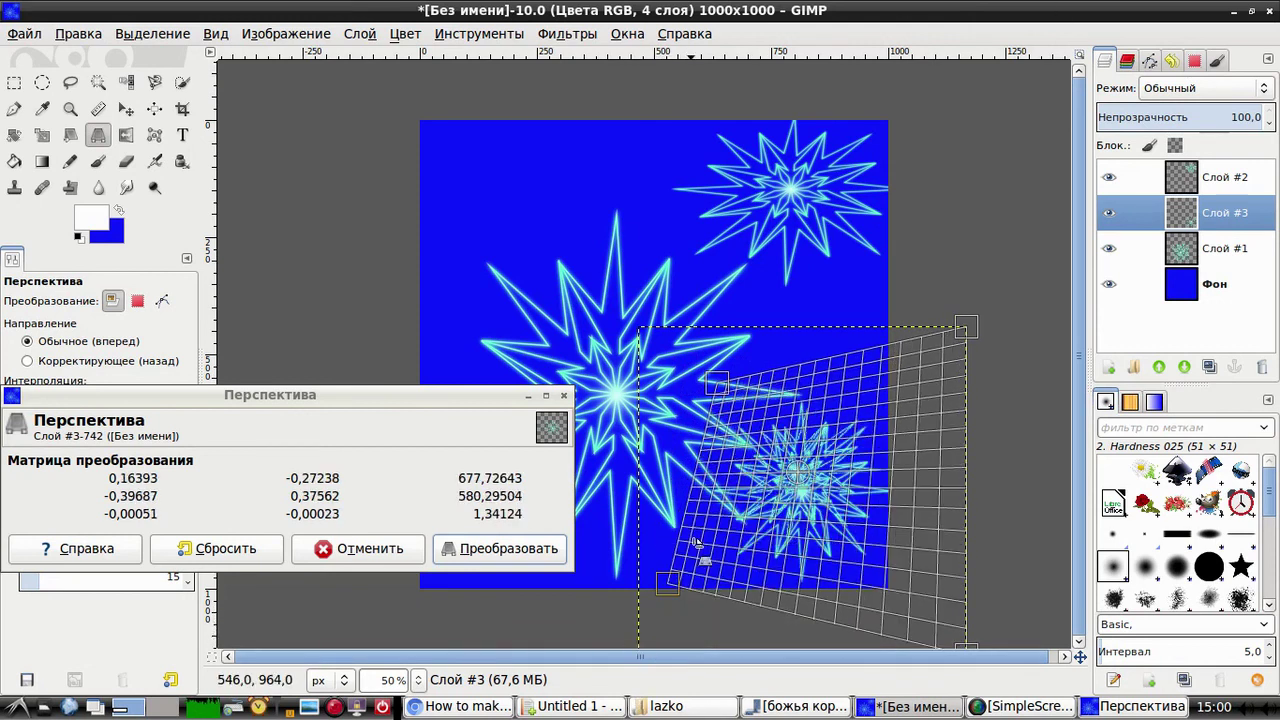
drag(958, 346, 915, 390)
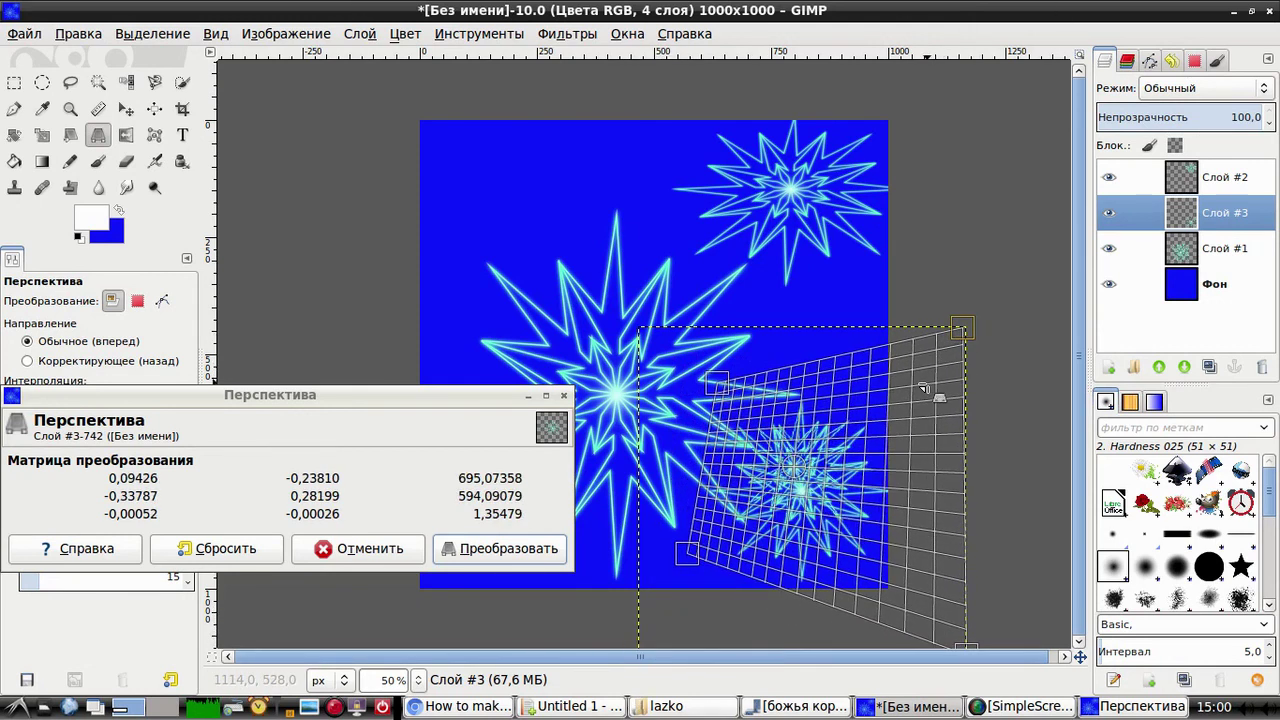
drag(966, 648, 897, 621)
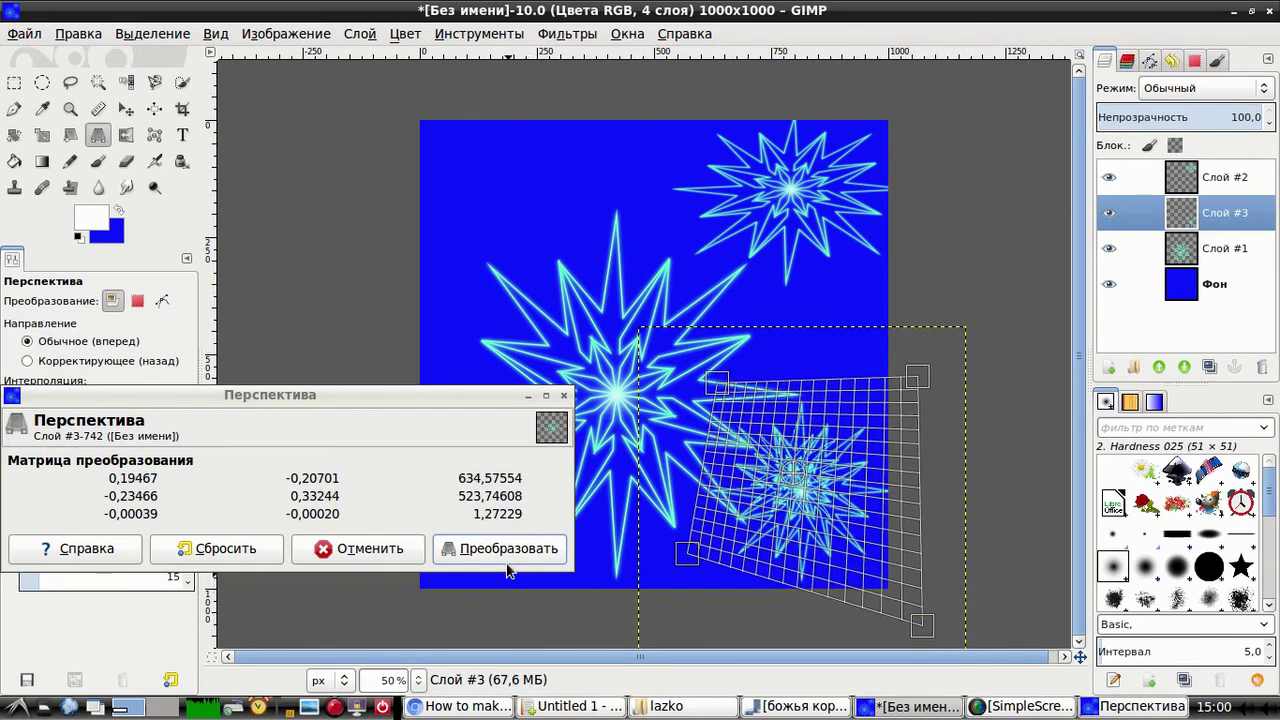
click(510, 552)
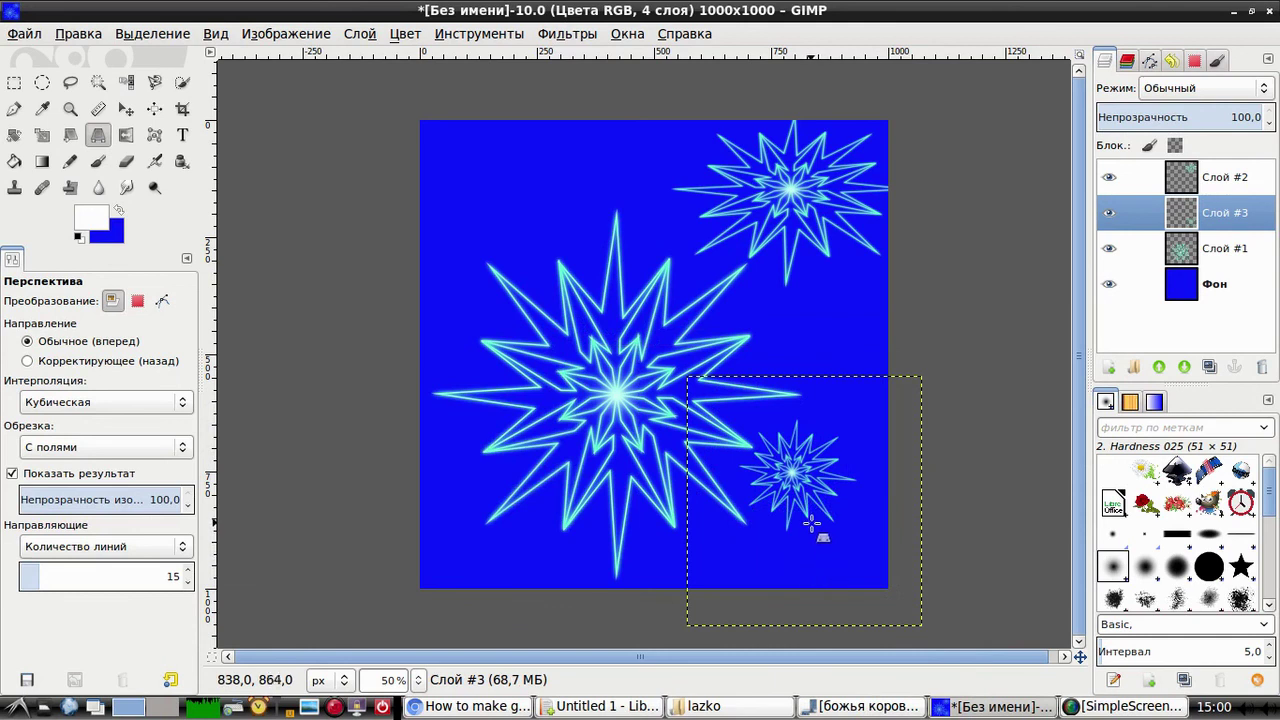
click(126, 108)
drag(793, 476, 821, 506)
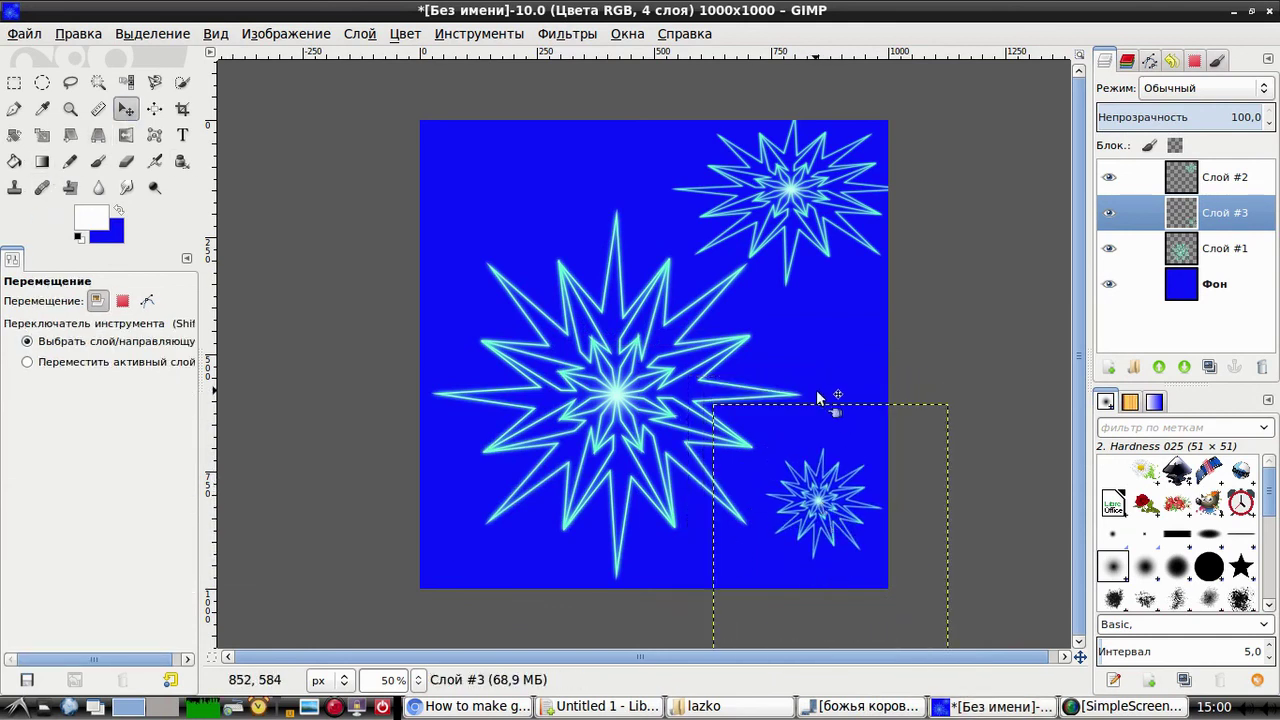